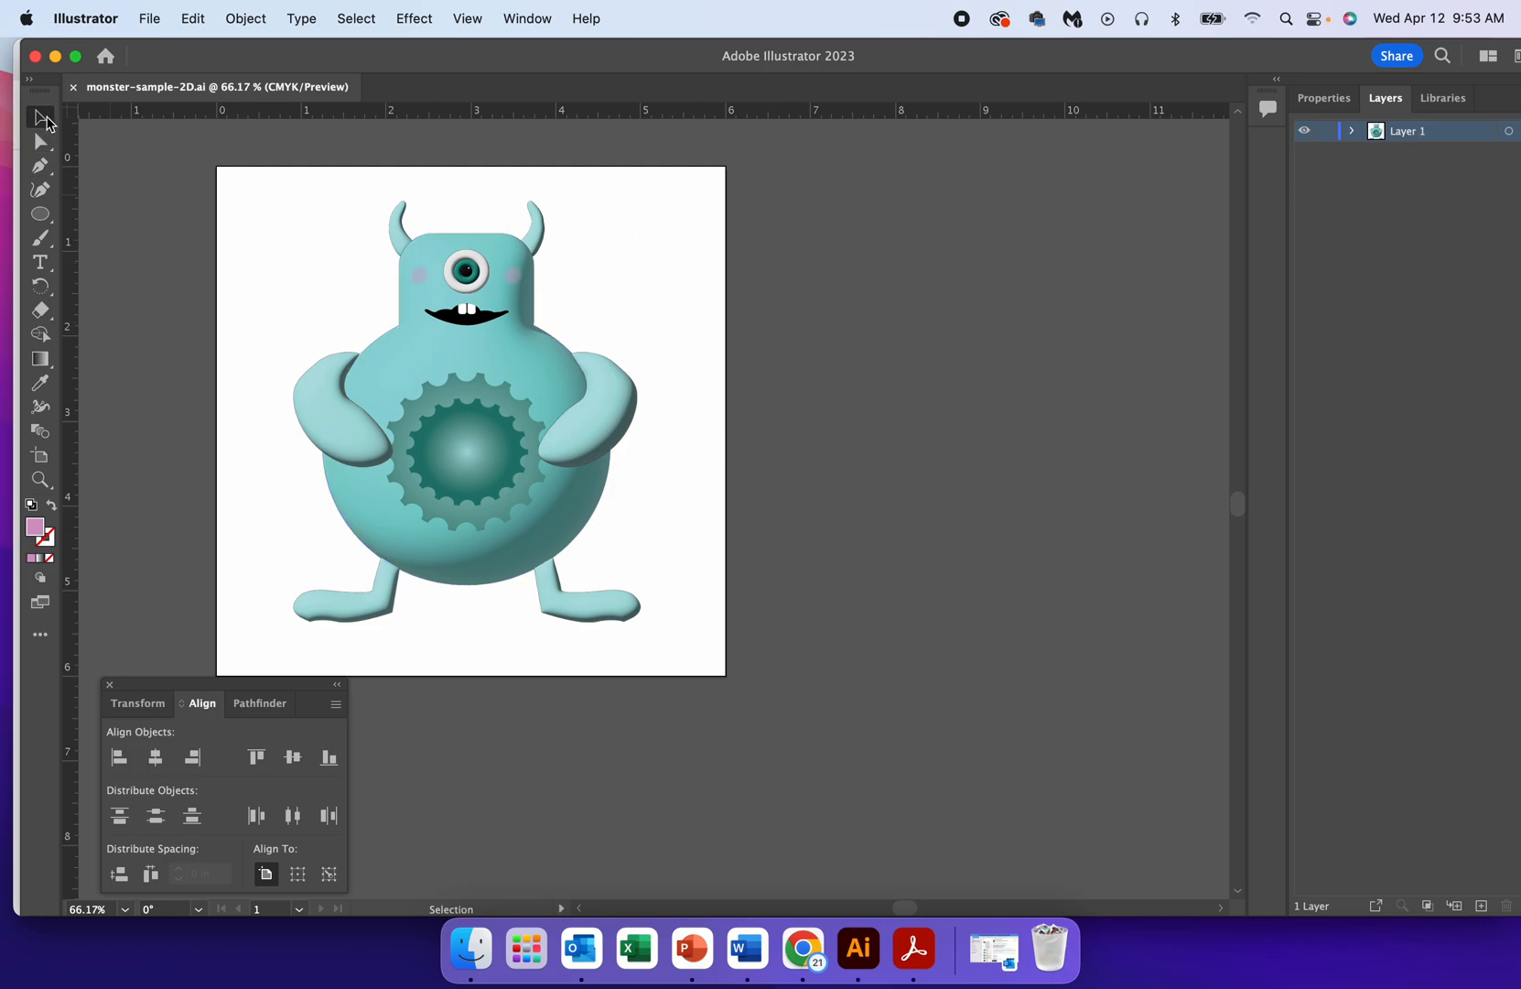
Step: Select all of the monster artwork and scale it up slightly on the artboard
{"action": "left_click_drag", "start_coordinate": [241, 179], "coordinate": [706, 652]}
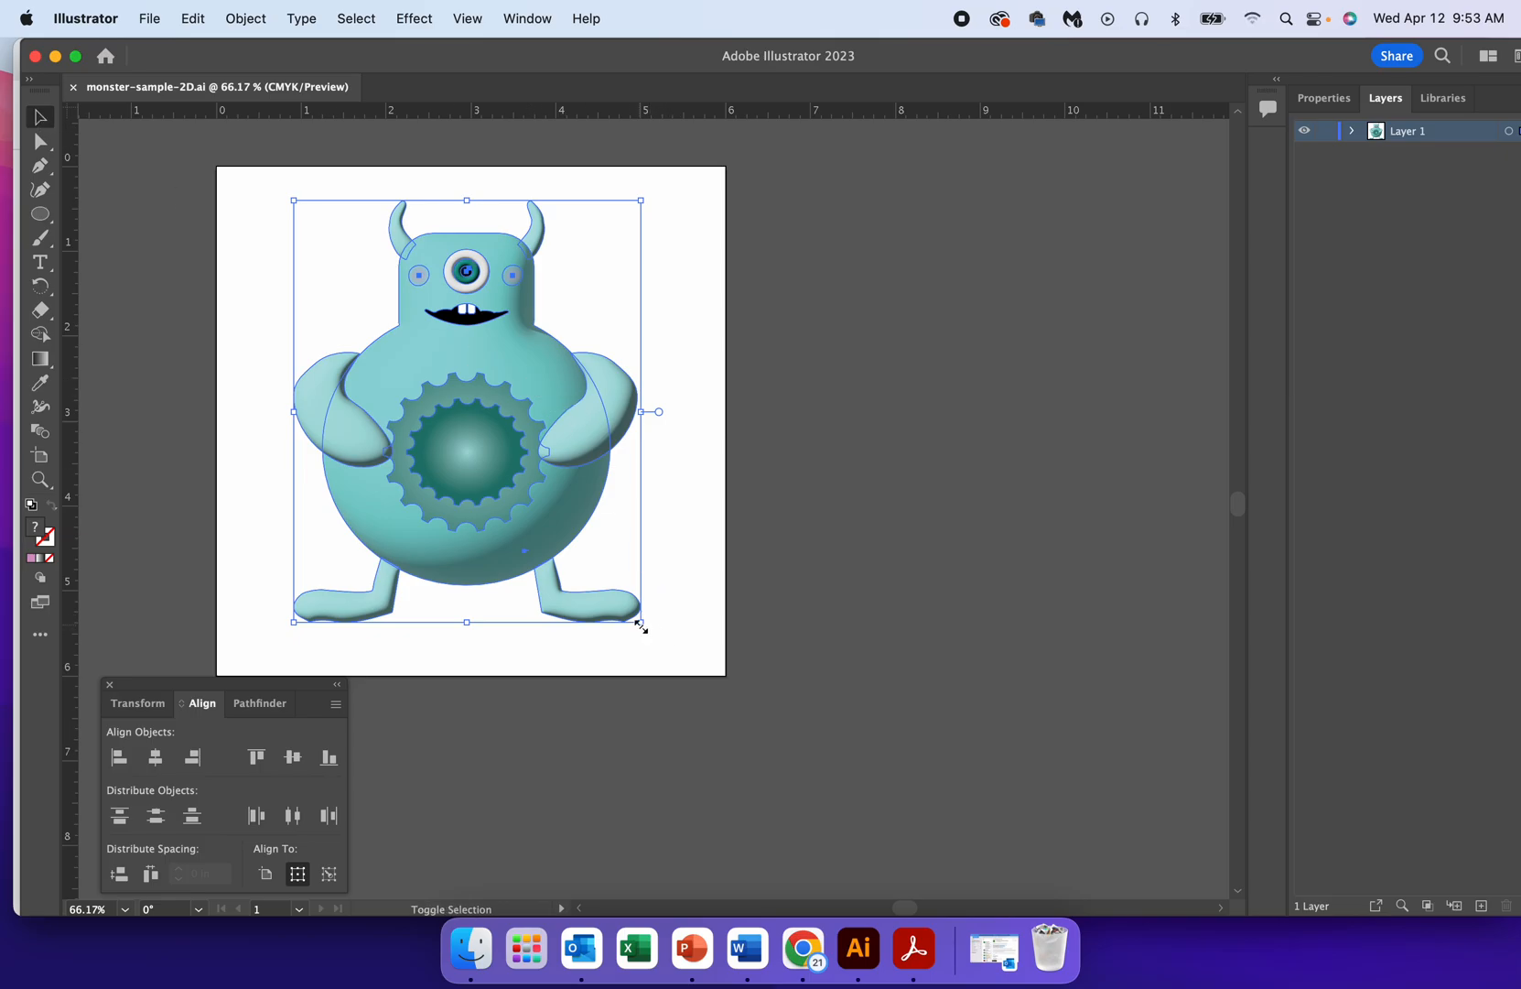
{"action": "left_click_drag", "start_coordinate": [640, 622], "coordinate": [663, 646]}
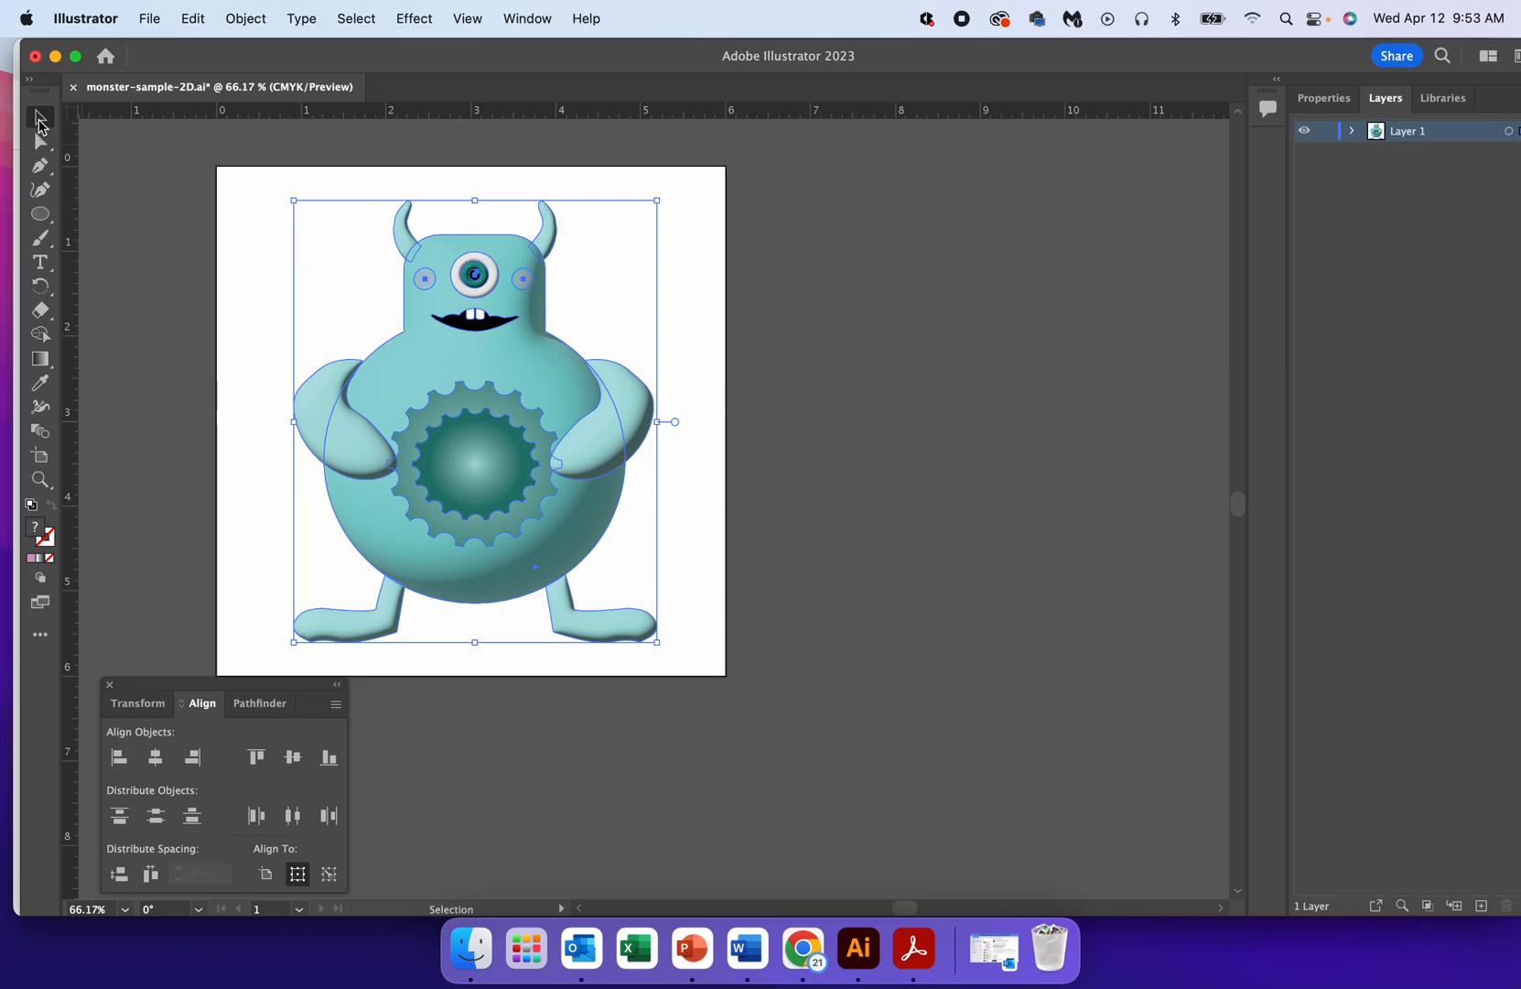
{"action": "left_click", "coordinate": [269, 261]}
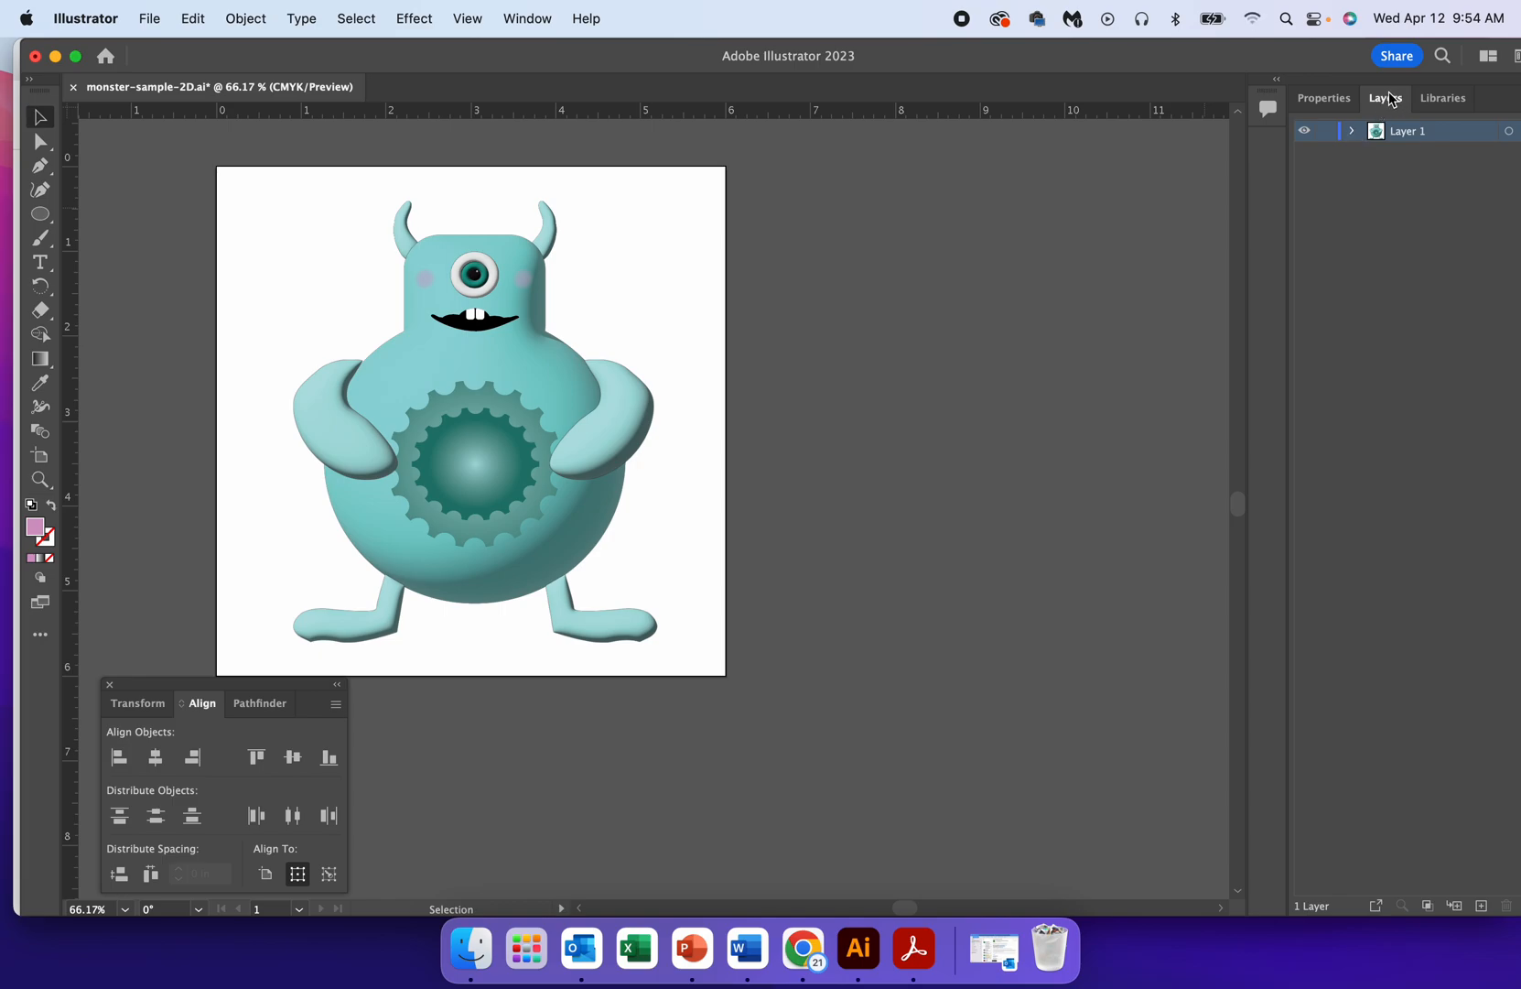
Step: Expand Layer 1 to list the objects it contains
{"action": "left_click", "coordinate": [528, 18]}
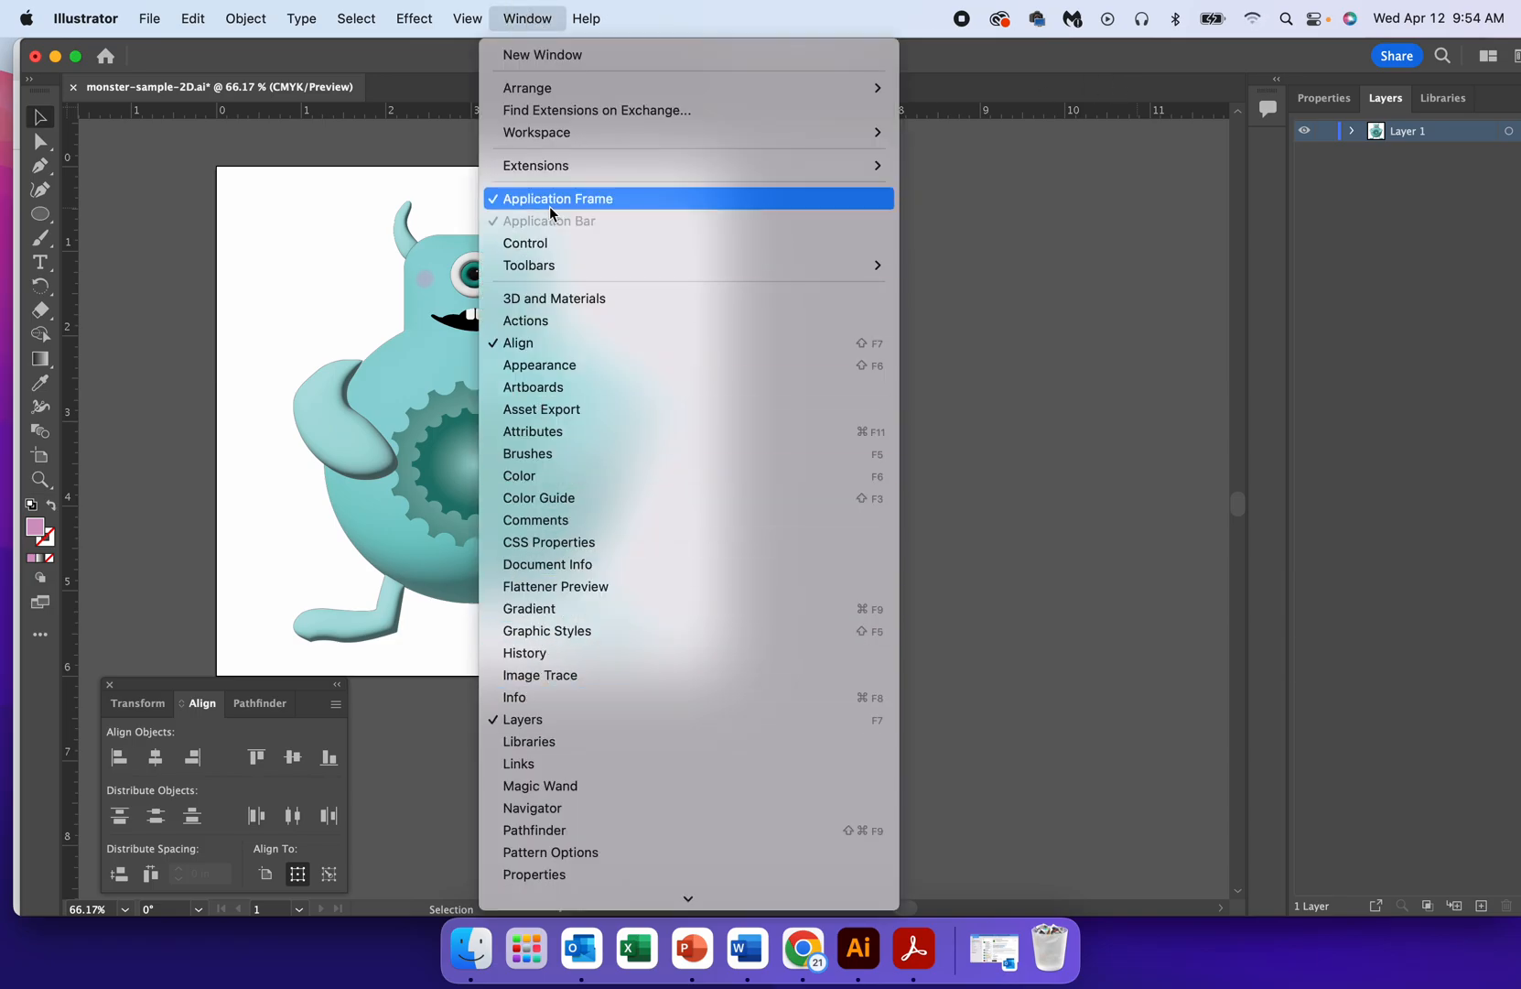
{"action": "left_click", "coordinate": [526, 18]}
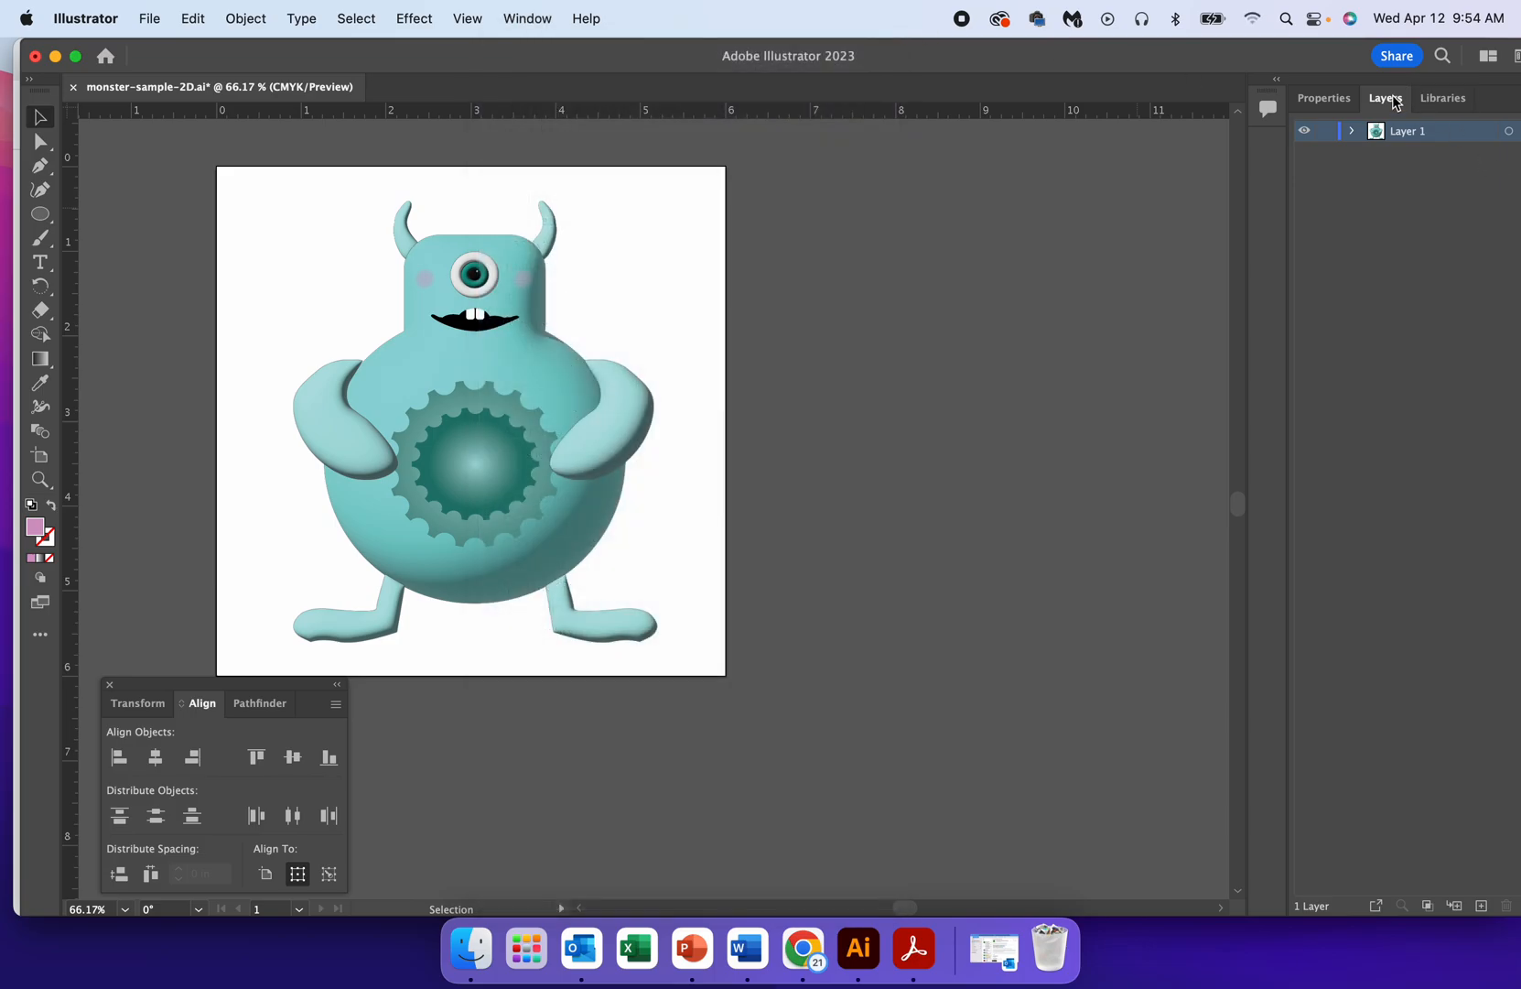
{"action": "left_click", "coordinate": [1352, 133]}
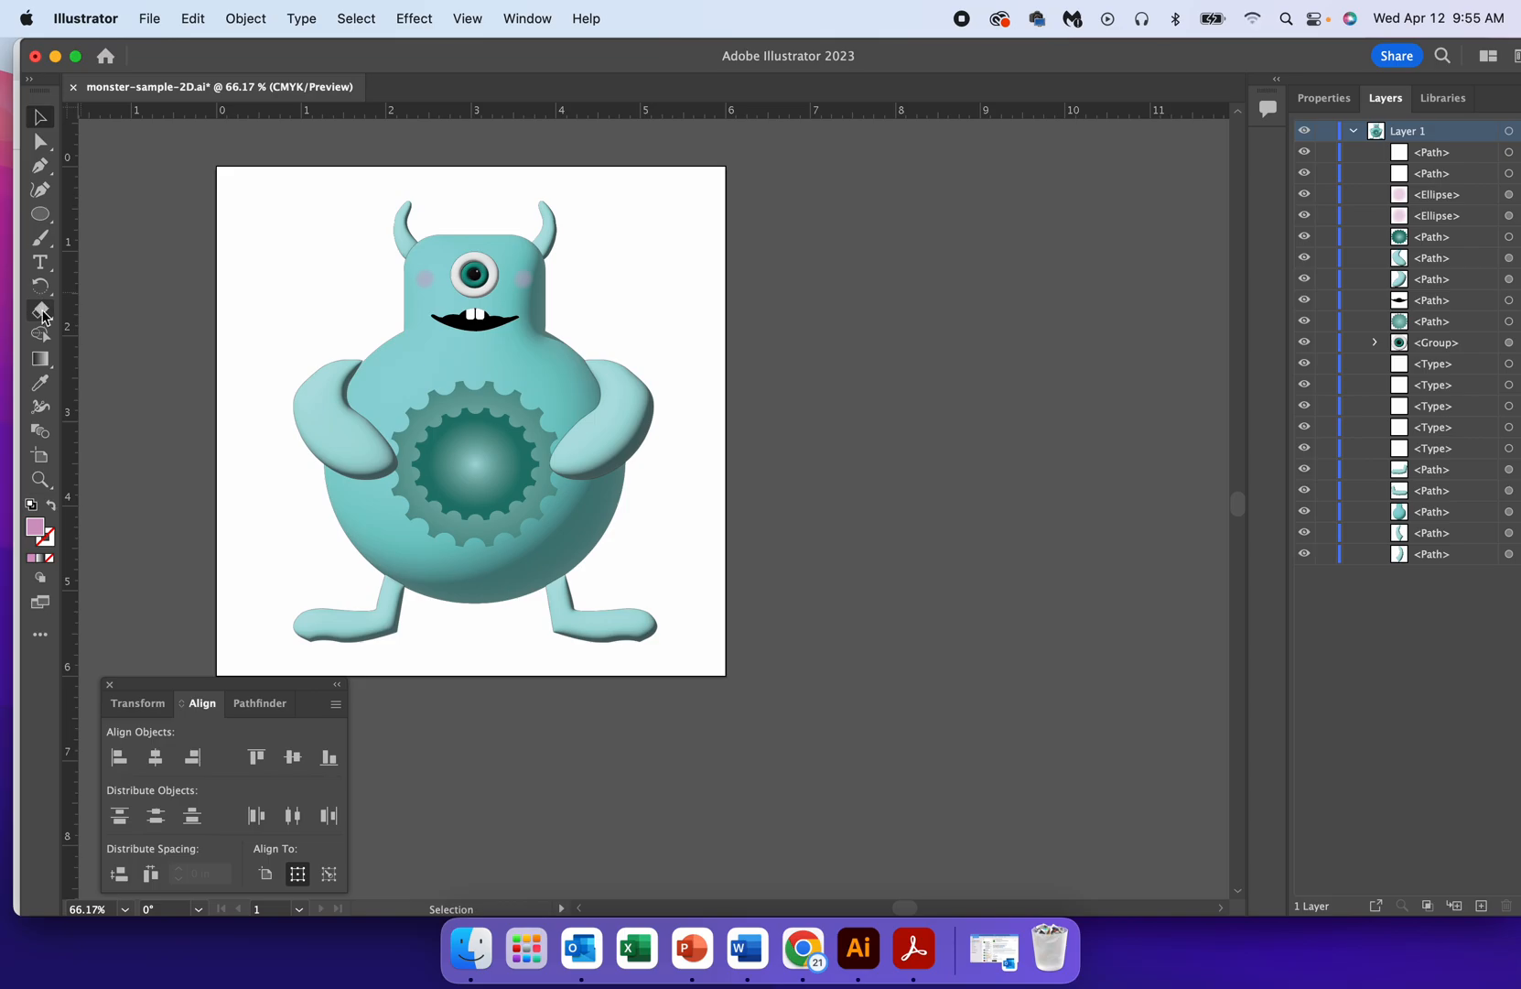
Step: Select the monster's combined head-and-body shape on the artboard
{"action": "left_click", "coordinate": [40, 142]}
{"action": "left_click", "coordinate": [417, 371]}
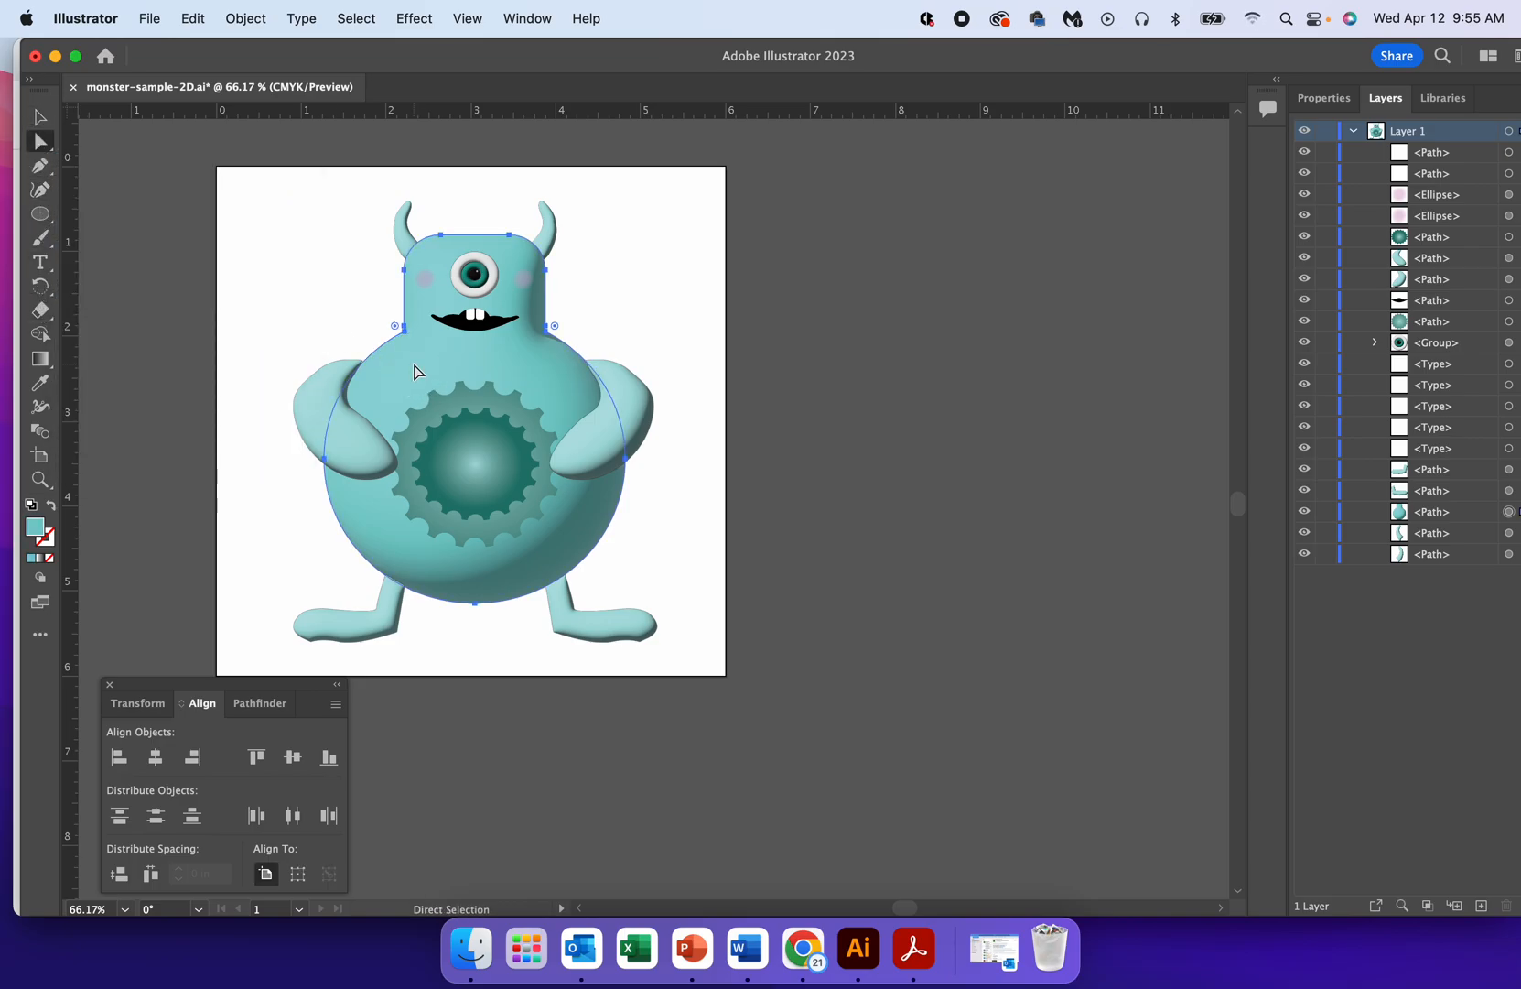
{"action": "left_click", "coordinate": [40, 339]}
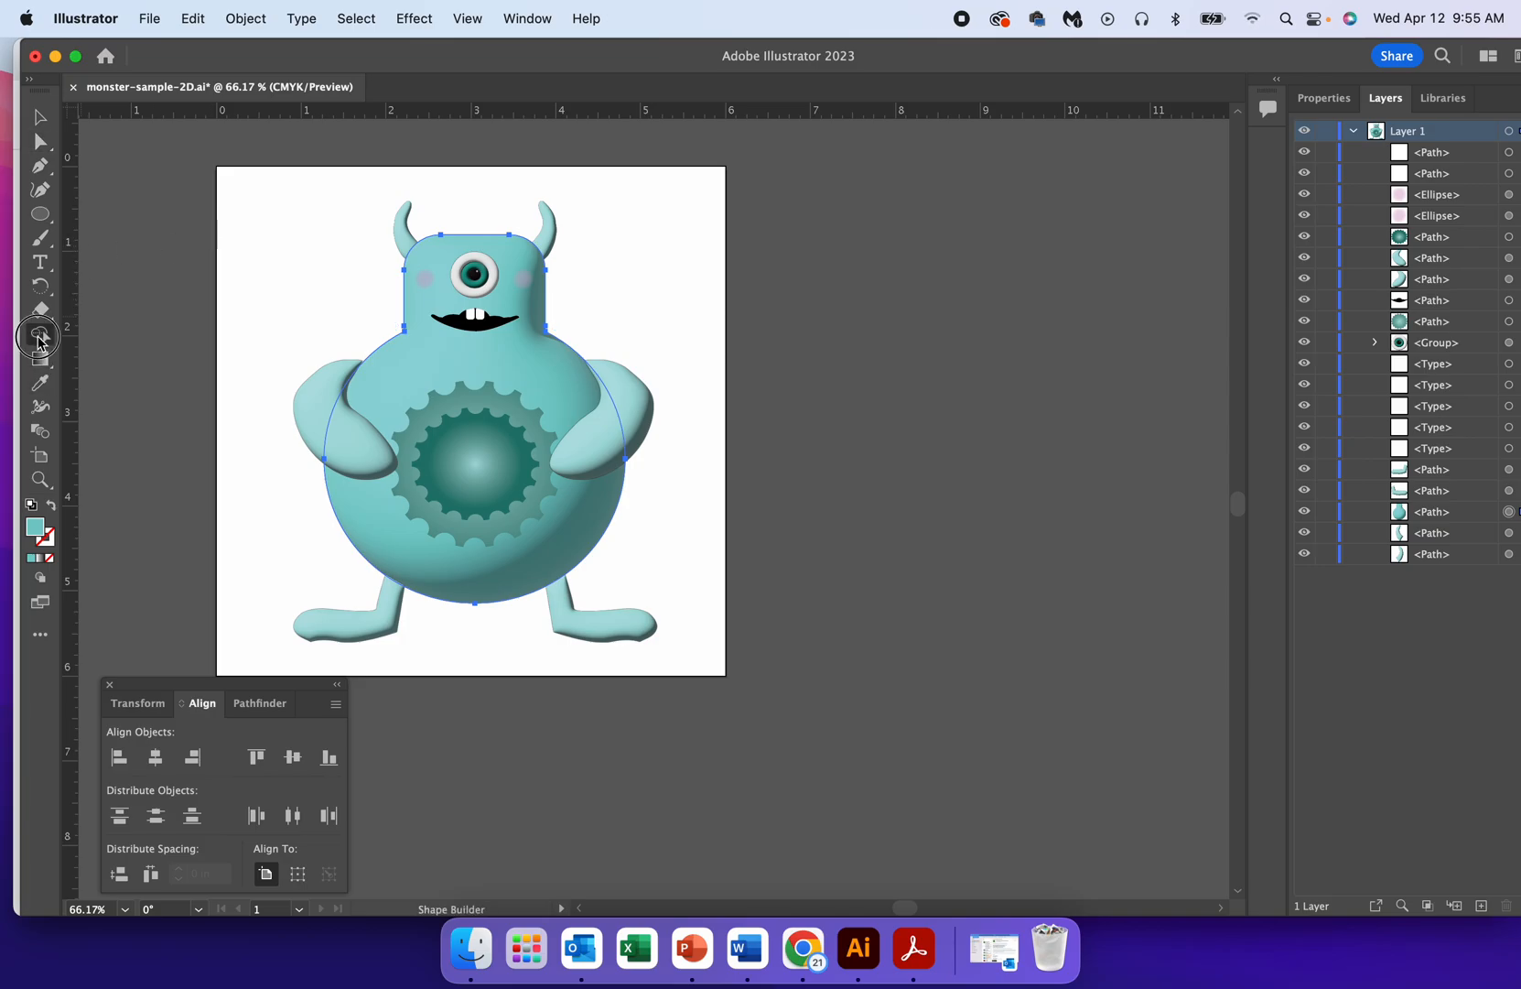
{"action": "left_click", "coordinate": [38, 128]}
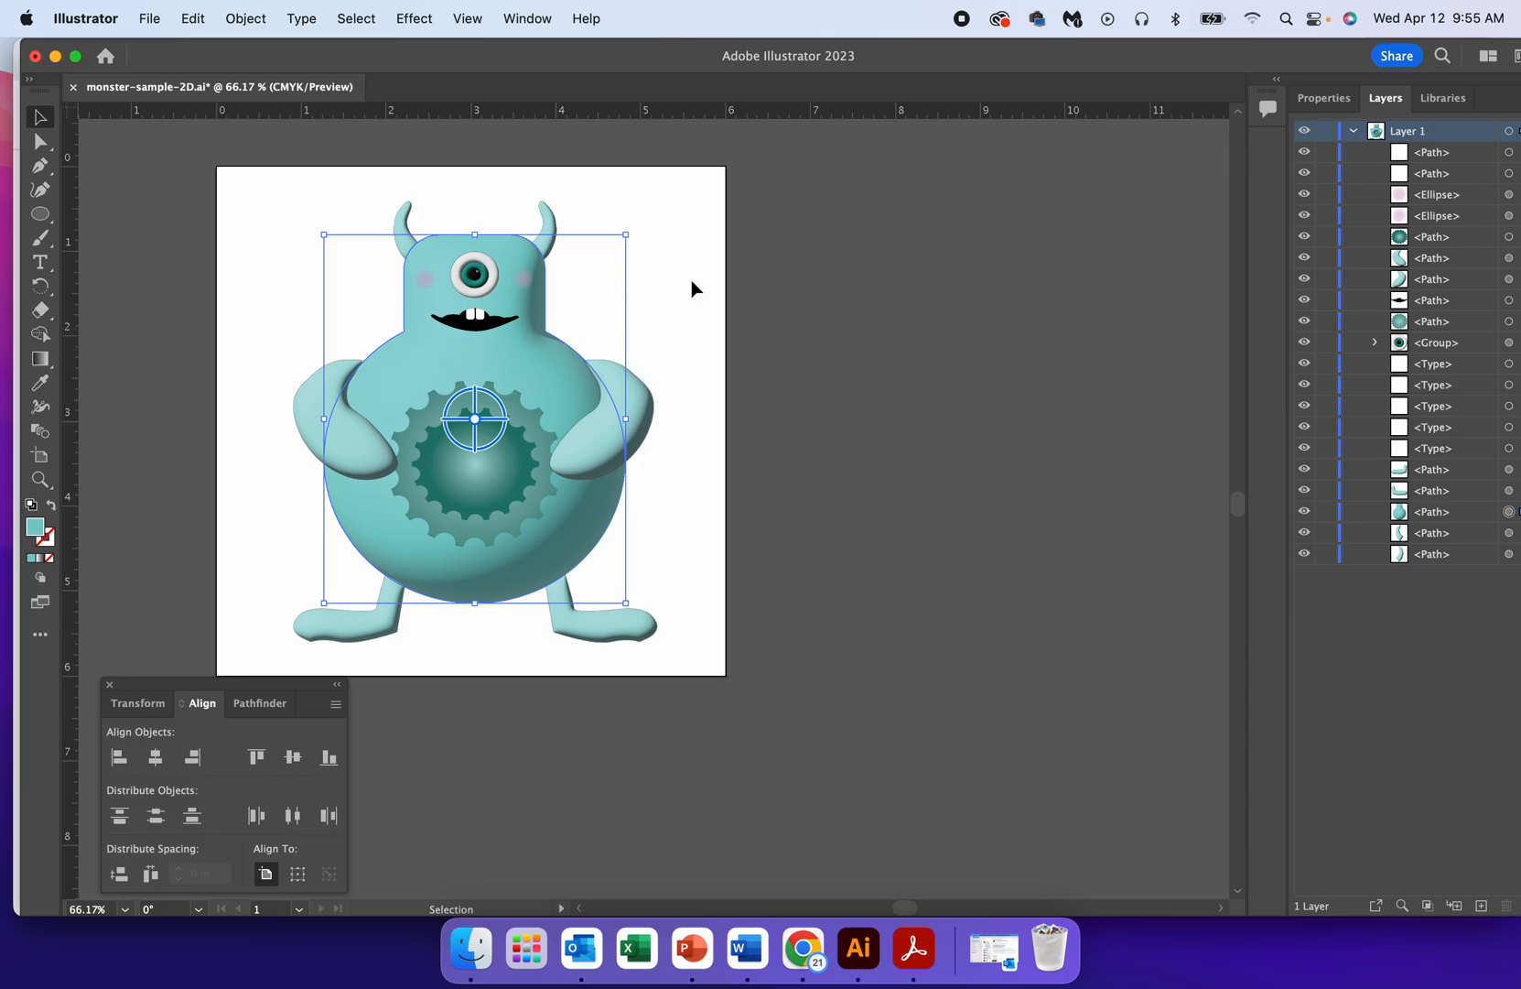
Step: Rename Layer 1 as "+ Puppet"
{"action": "double_click", "coordinate": [1411, 134]}
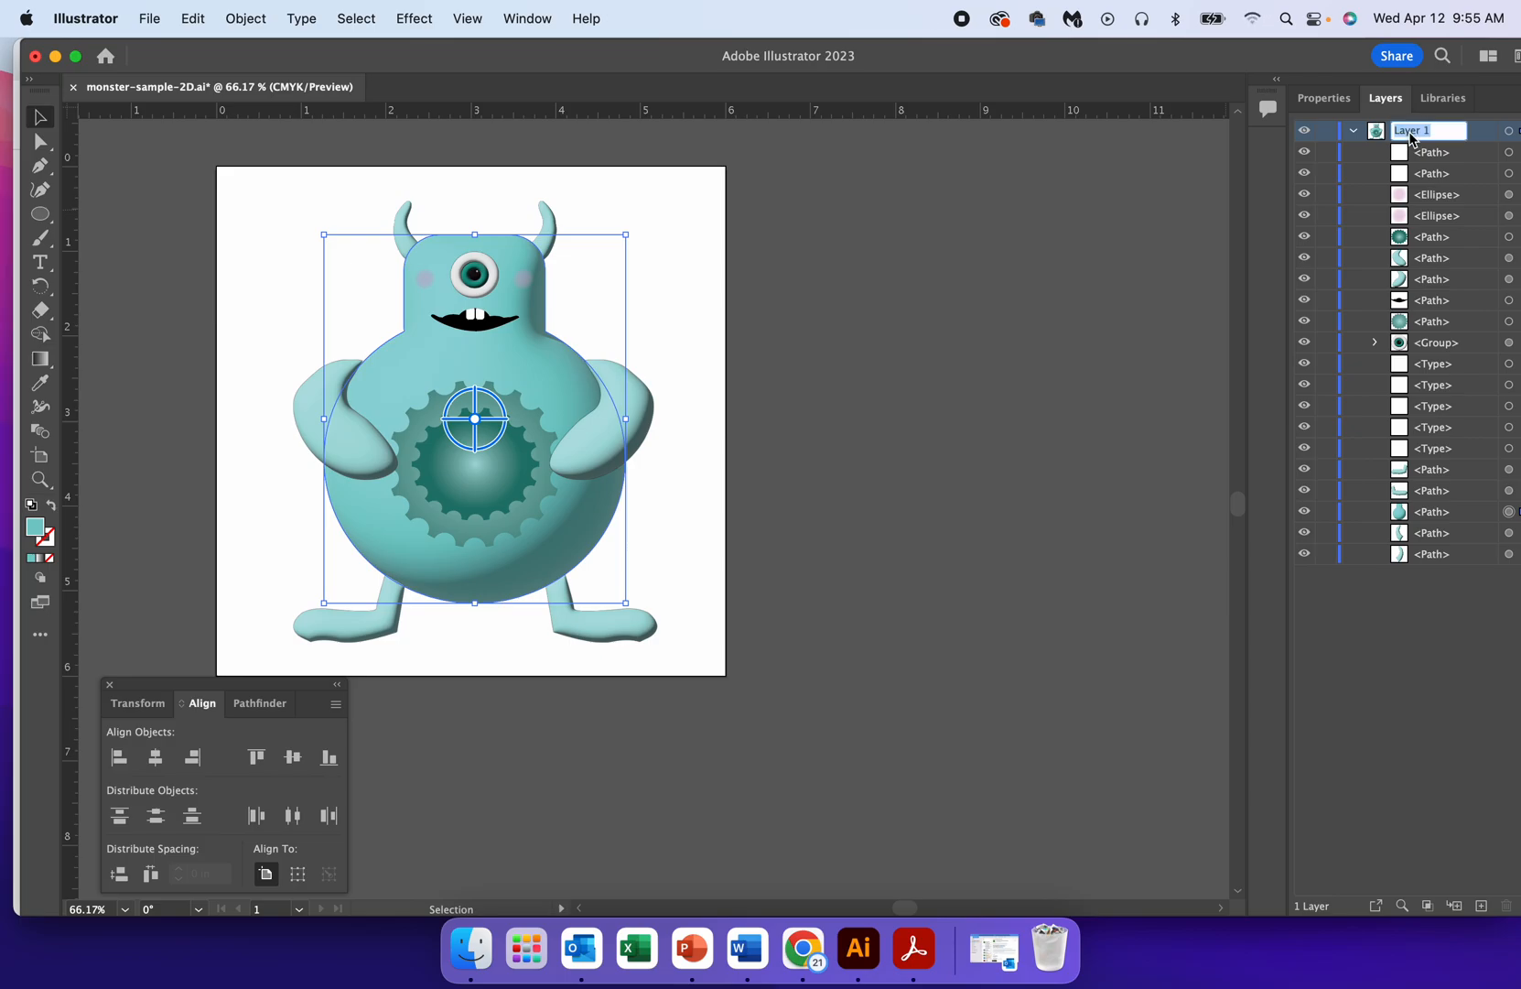
{"action": "type", "text": "="}
{"action": "key", "text": "BackSpace"}
{"action": "type", "text": "+ Puppet"}
Step: Rename the selected head-and-body path as "Head"
{"action": "left_click", "coordinate": [1433, 516]}
{"action": "double_click", "coordinate": [1435, 512]}
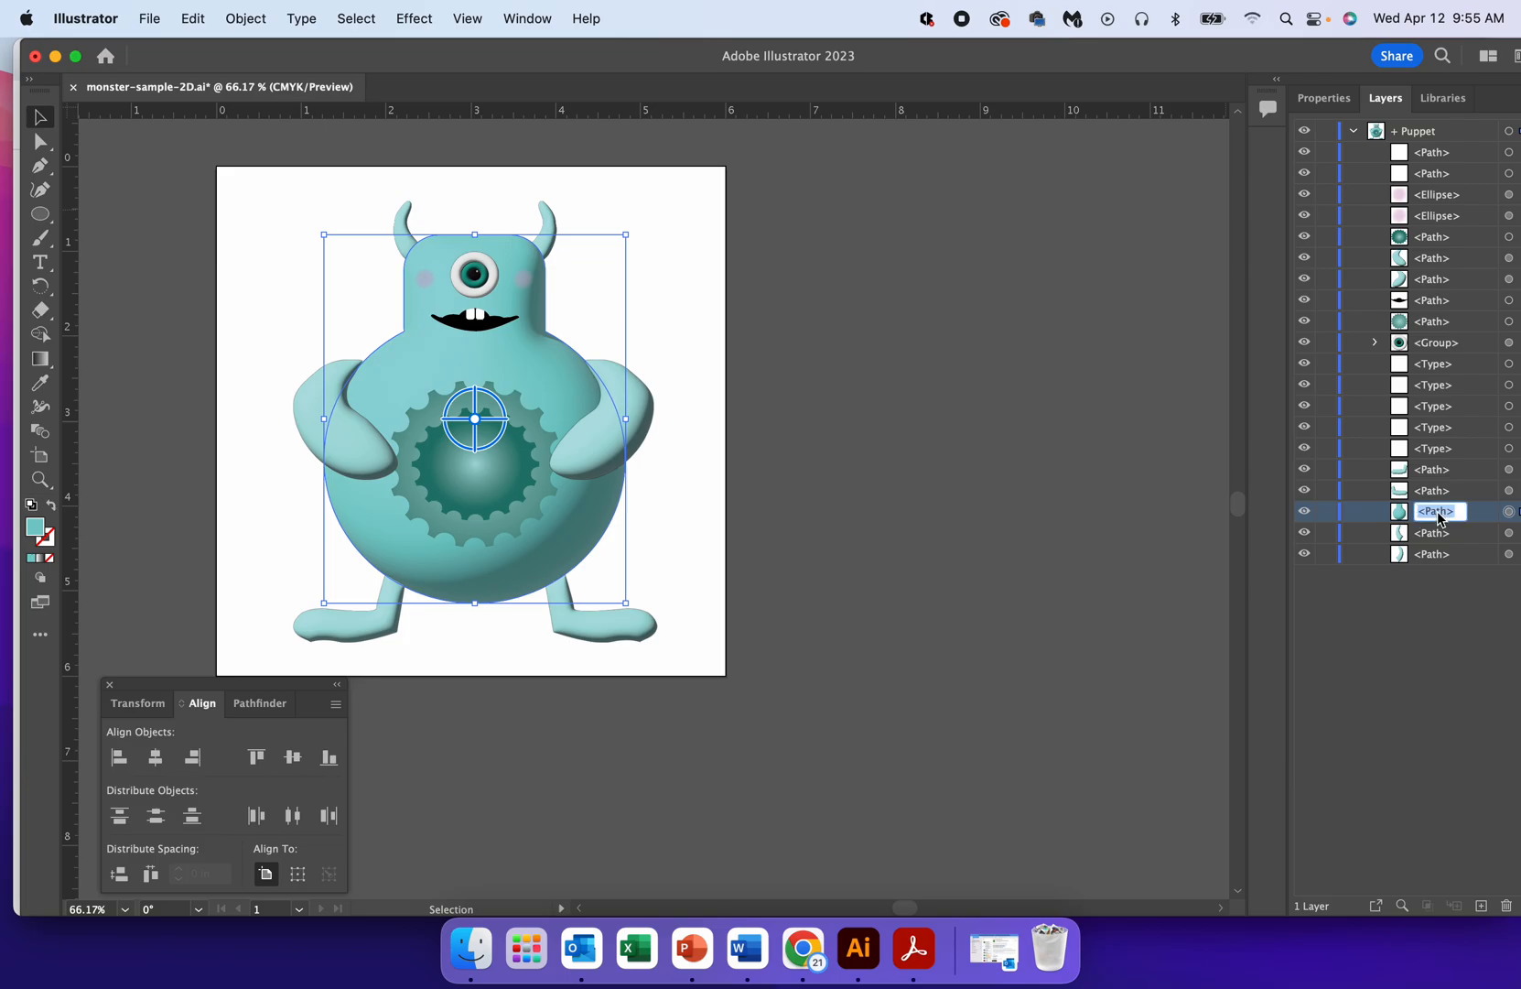
{"action": "type", "text": "Head"}
{"action": "left_click", "coordinate": [1373, 606]}
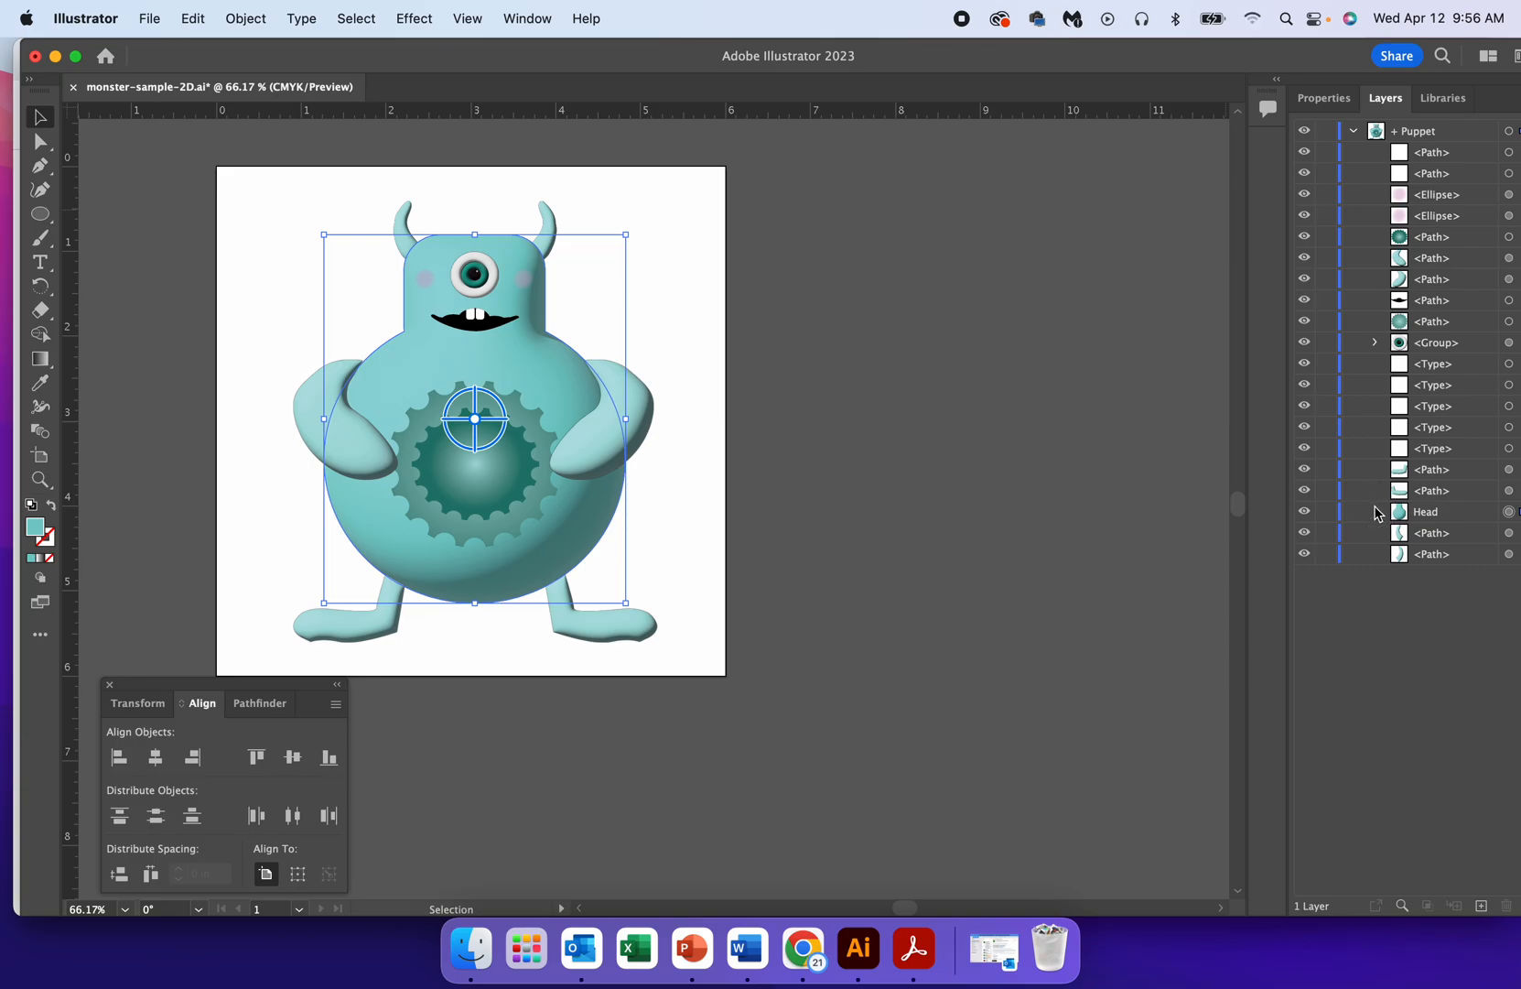
{"action": "left_click", "coordinate": [1430, 515]}
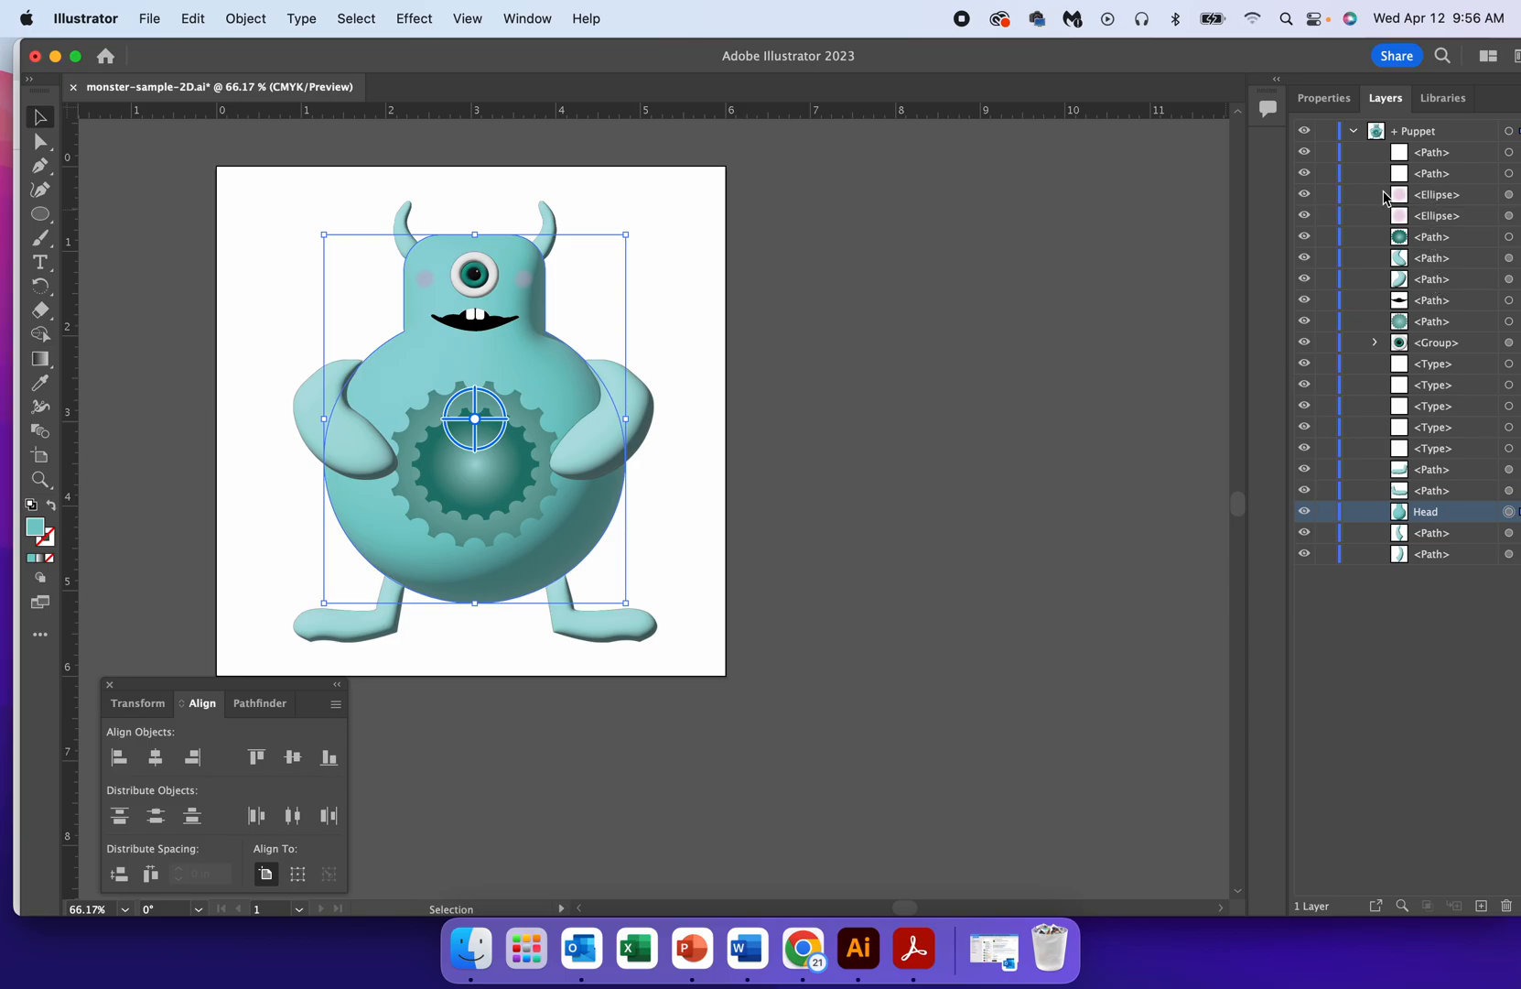
Step: Toggle the visibility of the two ellipses and the two topmost paths to identify which monster parts they are
{"action": "left_click", "coordinate": [1306, 195]}
{"action": "left_click", "coordinate": [1305, 215]}
{"action": "left_click", "coordinate": [1305, 198]}
{"action": "left_click", "coordinate": [1304, 216]}
{"action": "left_click", "coordinate": [1304, 174]}
{"action": "left_click", "coordinate": [1304, 174]}
{"action": "left_click", "coordinate": [1303, 153]}
Step: Try to move the five topmost objects of the + Puppet layer into the Head path
{"action": "left_click", "coordinate": [1462, 157]}
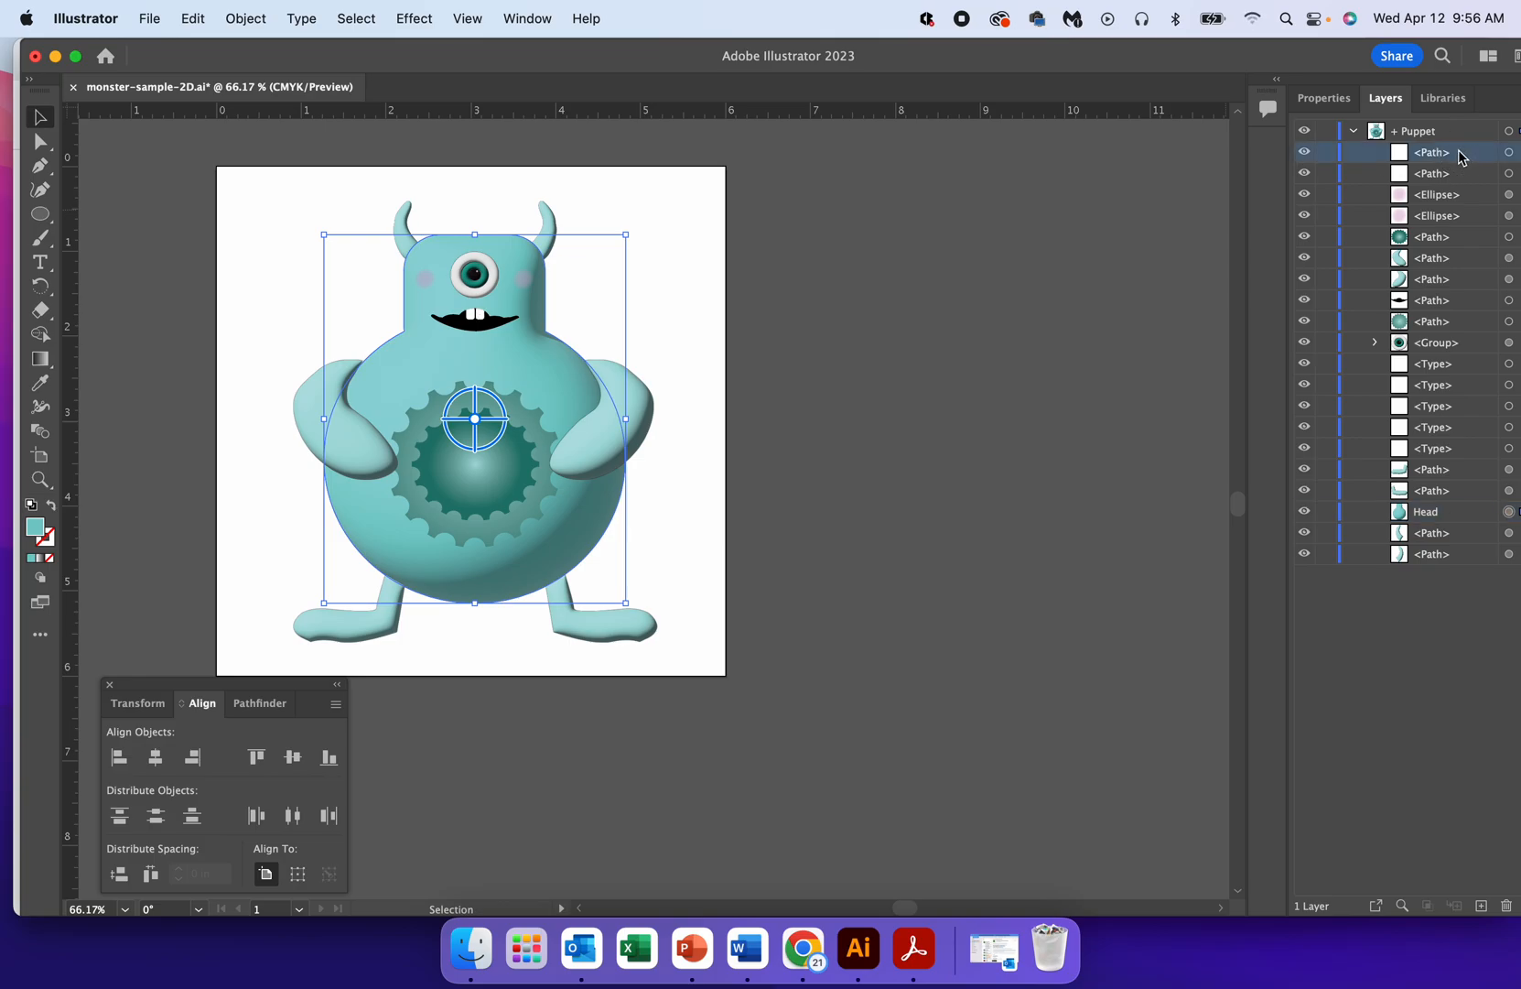
{"action": "left_click", "coordinate": [1461, 176], "text": "shift"}
{"action": "left_click", "coordinate": [1464, 195], "text": "shift"}
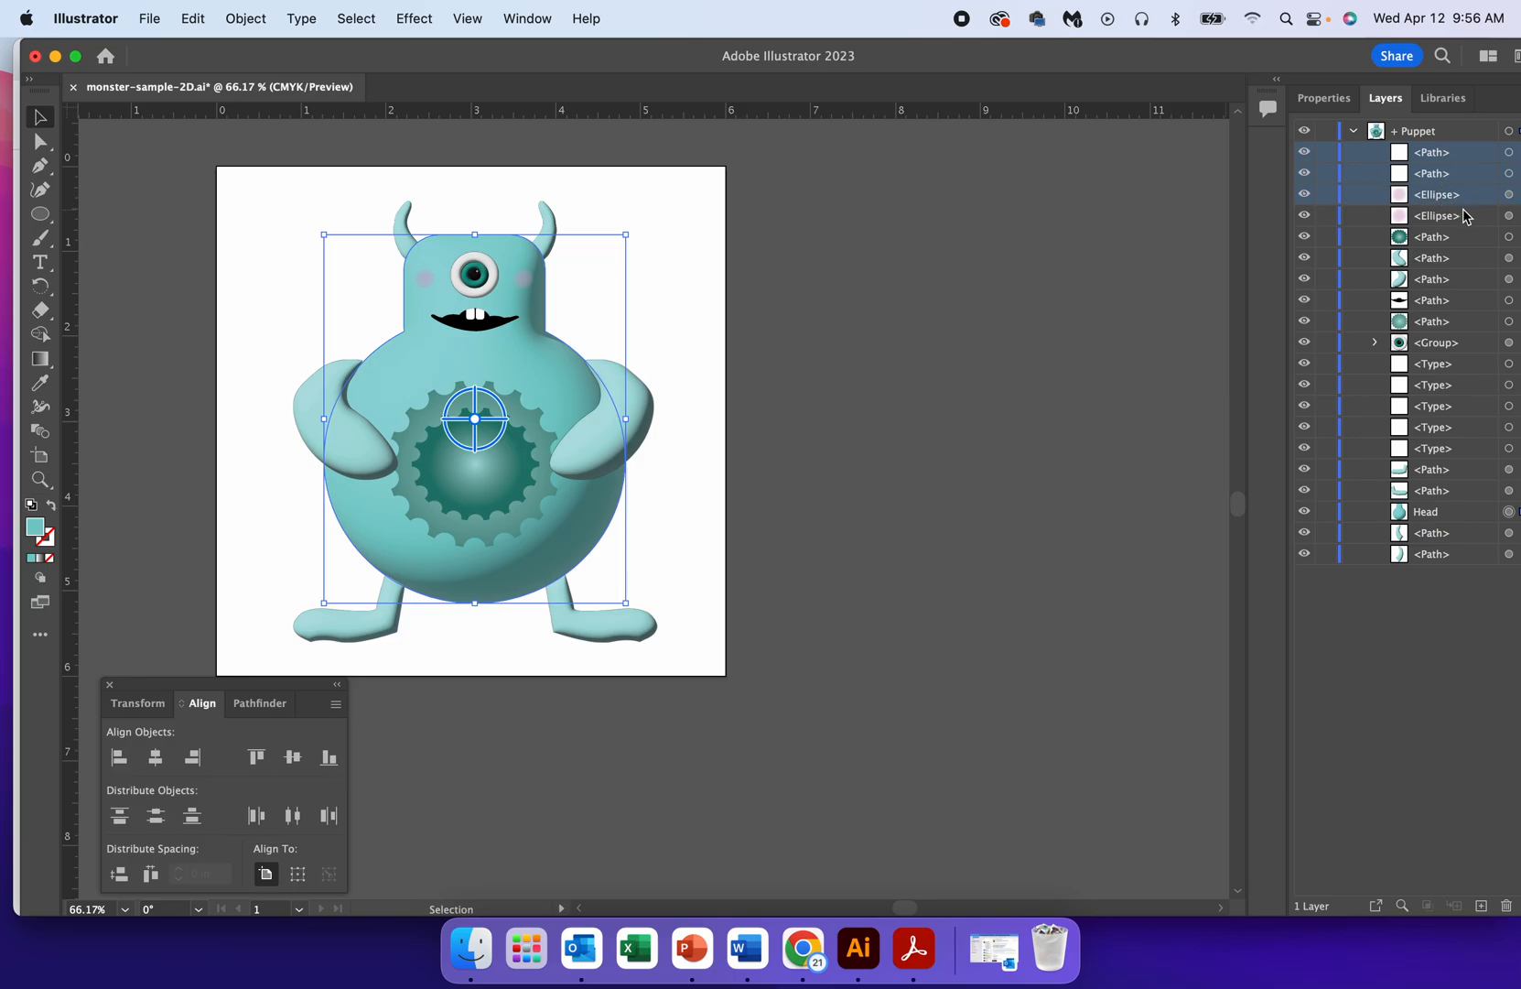
{"action": "left_click", "coordinate": [1469, 216], "text": "shift"}
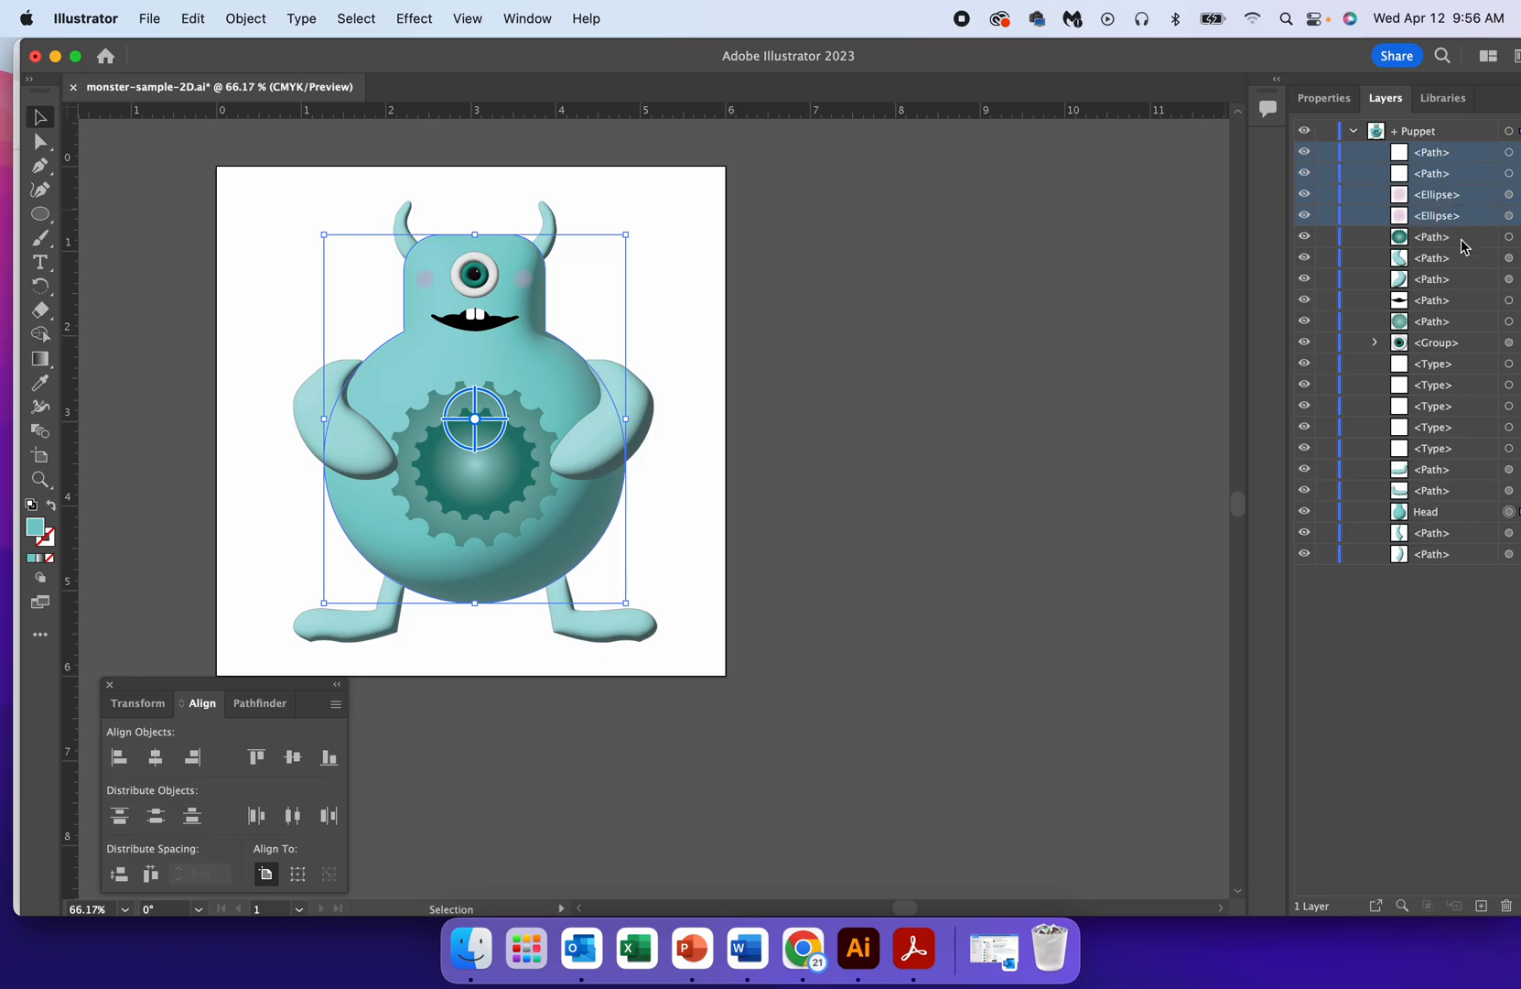
{"action": "left_click", "coordinate": [1462, 238], "text": "shift"}
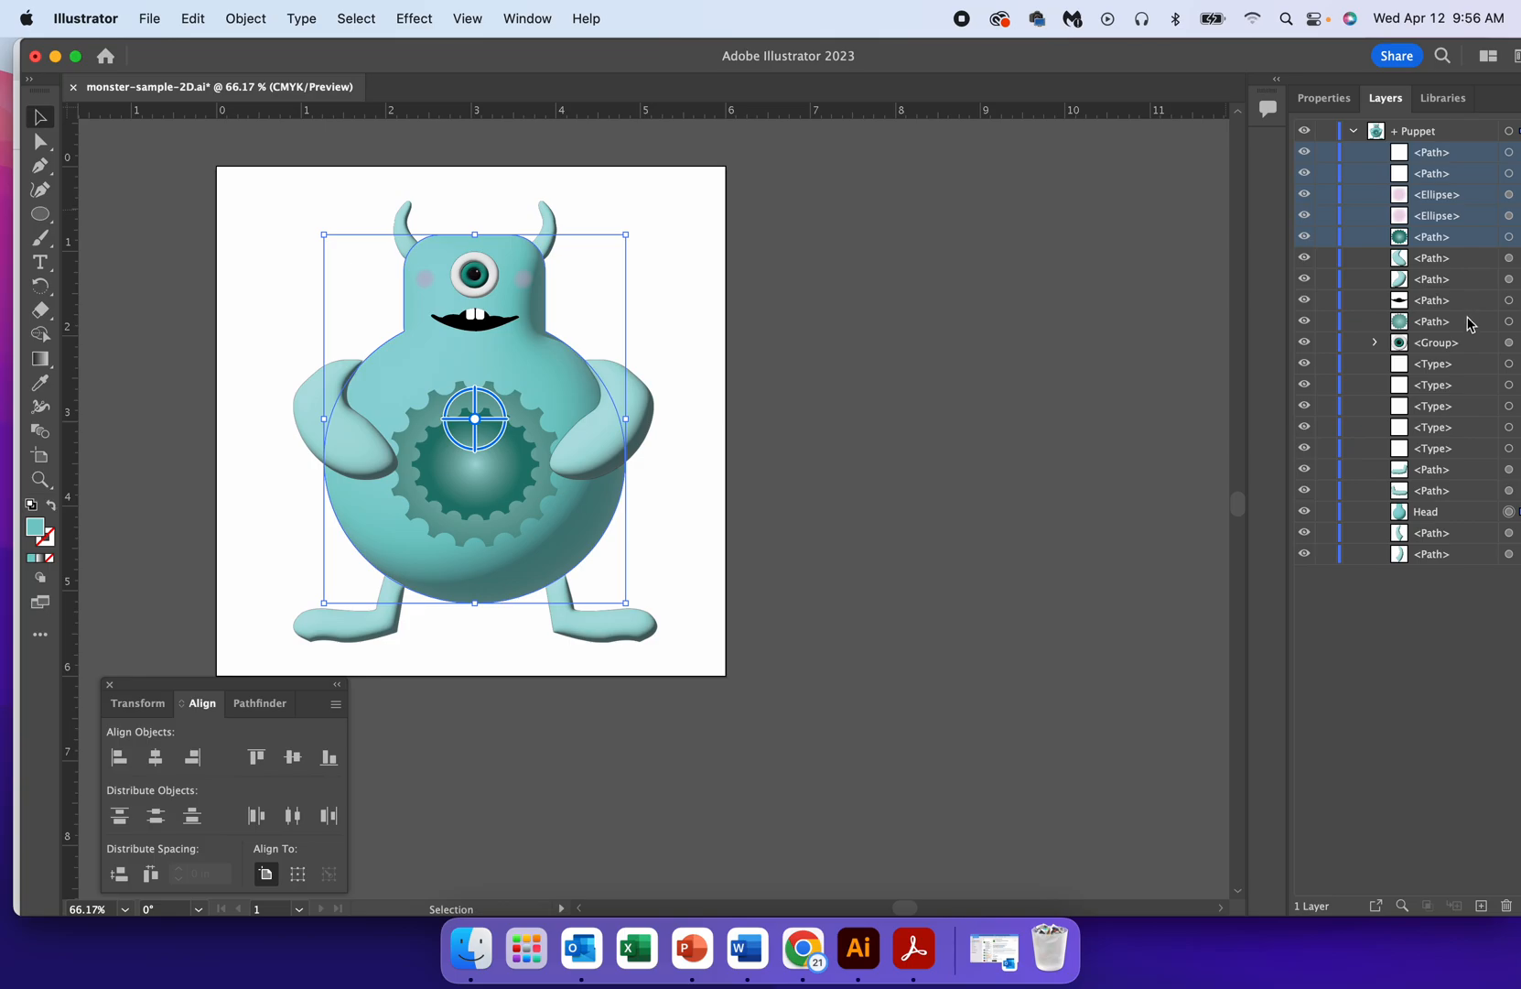
{"action": "left_click_drag", "start_coordinate": [1461, 190], "coordinate": [1426, 509]}
{"action": "left_click_drag", "start_coordinate": [1465, 232], "coordinate": [1468, 464]}
{"action": "left_click", "coordinate": [1432, 176]}
{"action": "left_click", "coordinate": [1410, 151]}
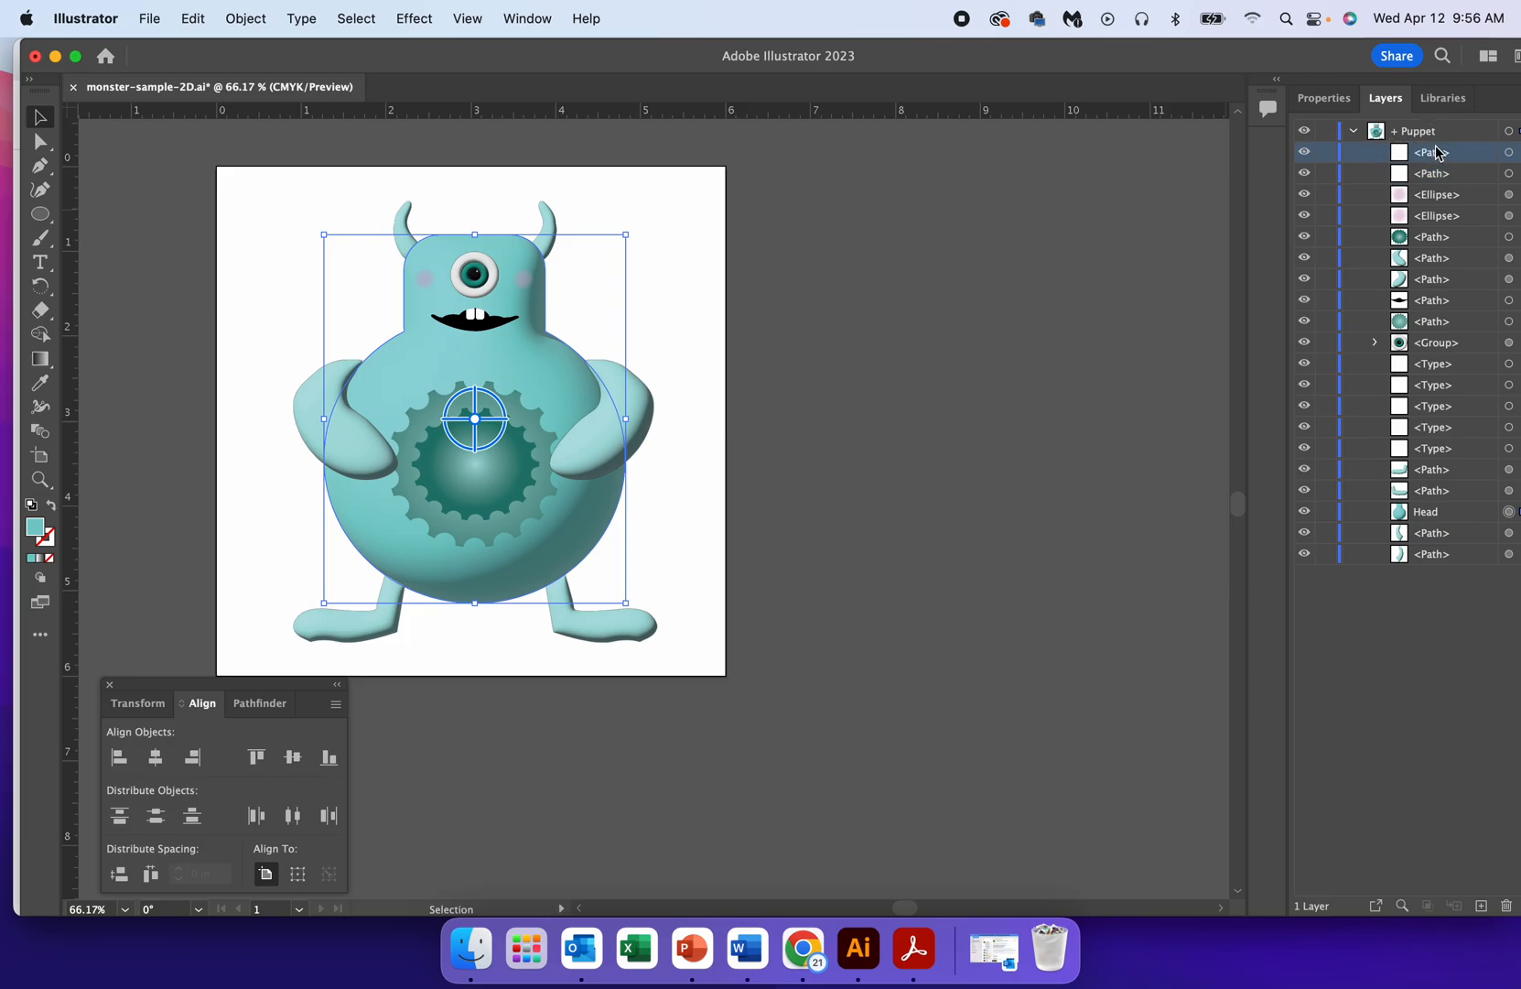
Step: Float and enlarge the layer list, and move the Head path to the top of the + Puppet layer
{"action": "left_click_drag", "start_coordinate": [1387, 99], "coordinate": [911, 109]}
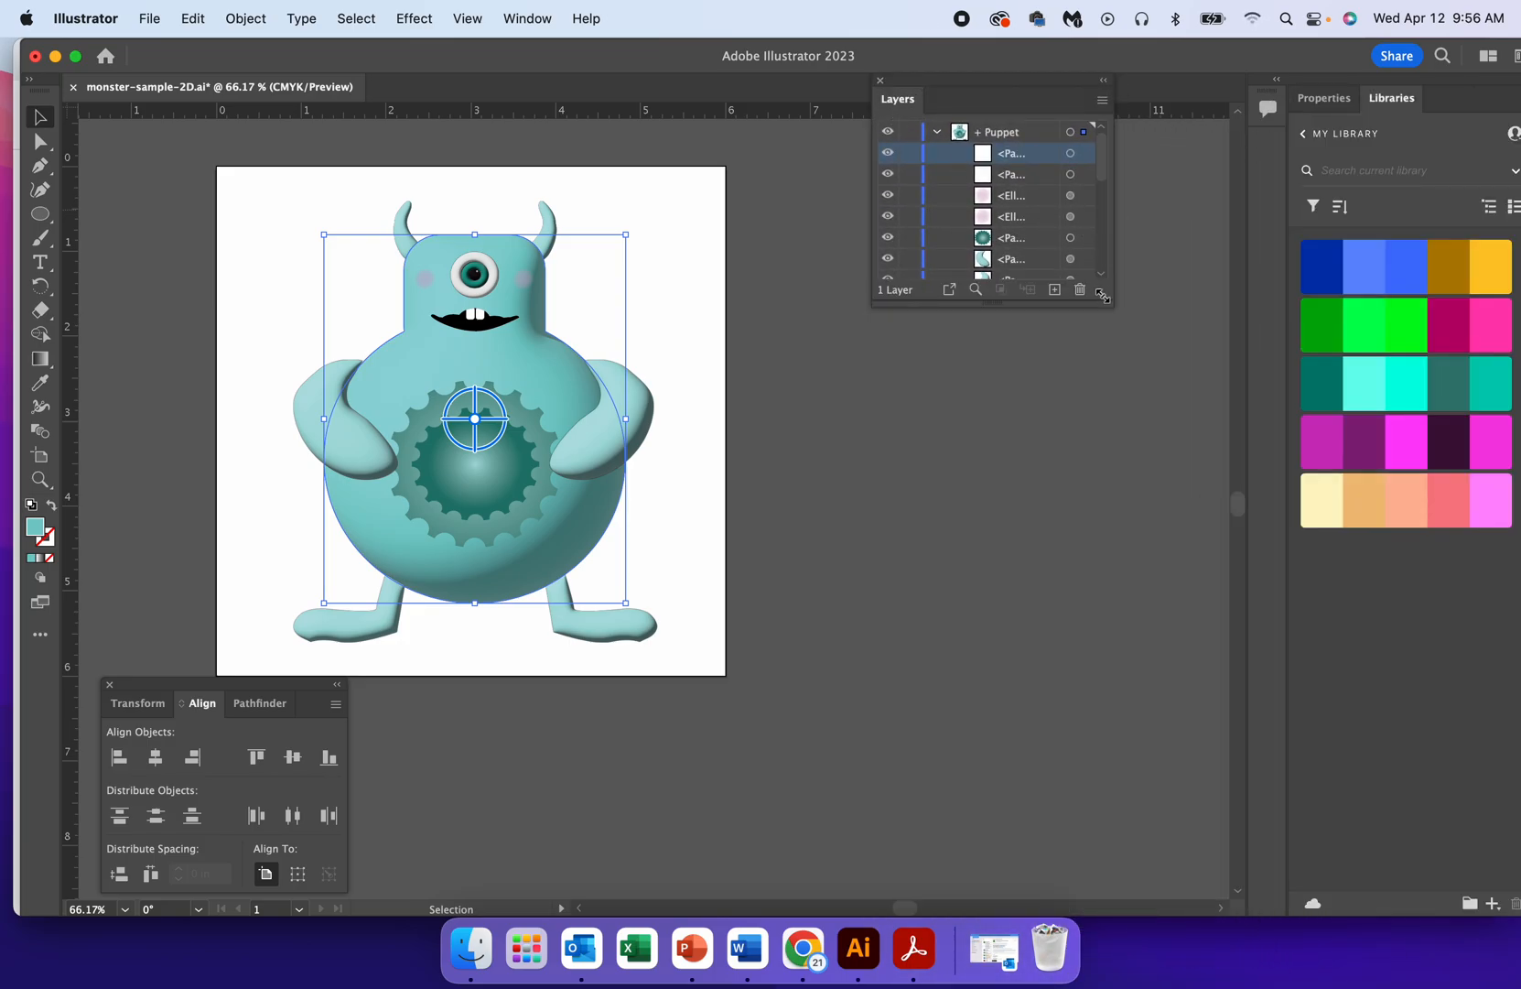
{"action": "left_click_drag", "start_coordinate": [1111, 301], "coordinate": [1384, 618]}
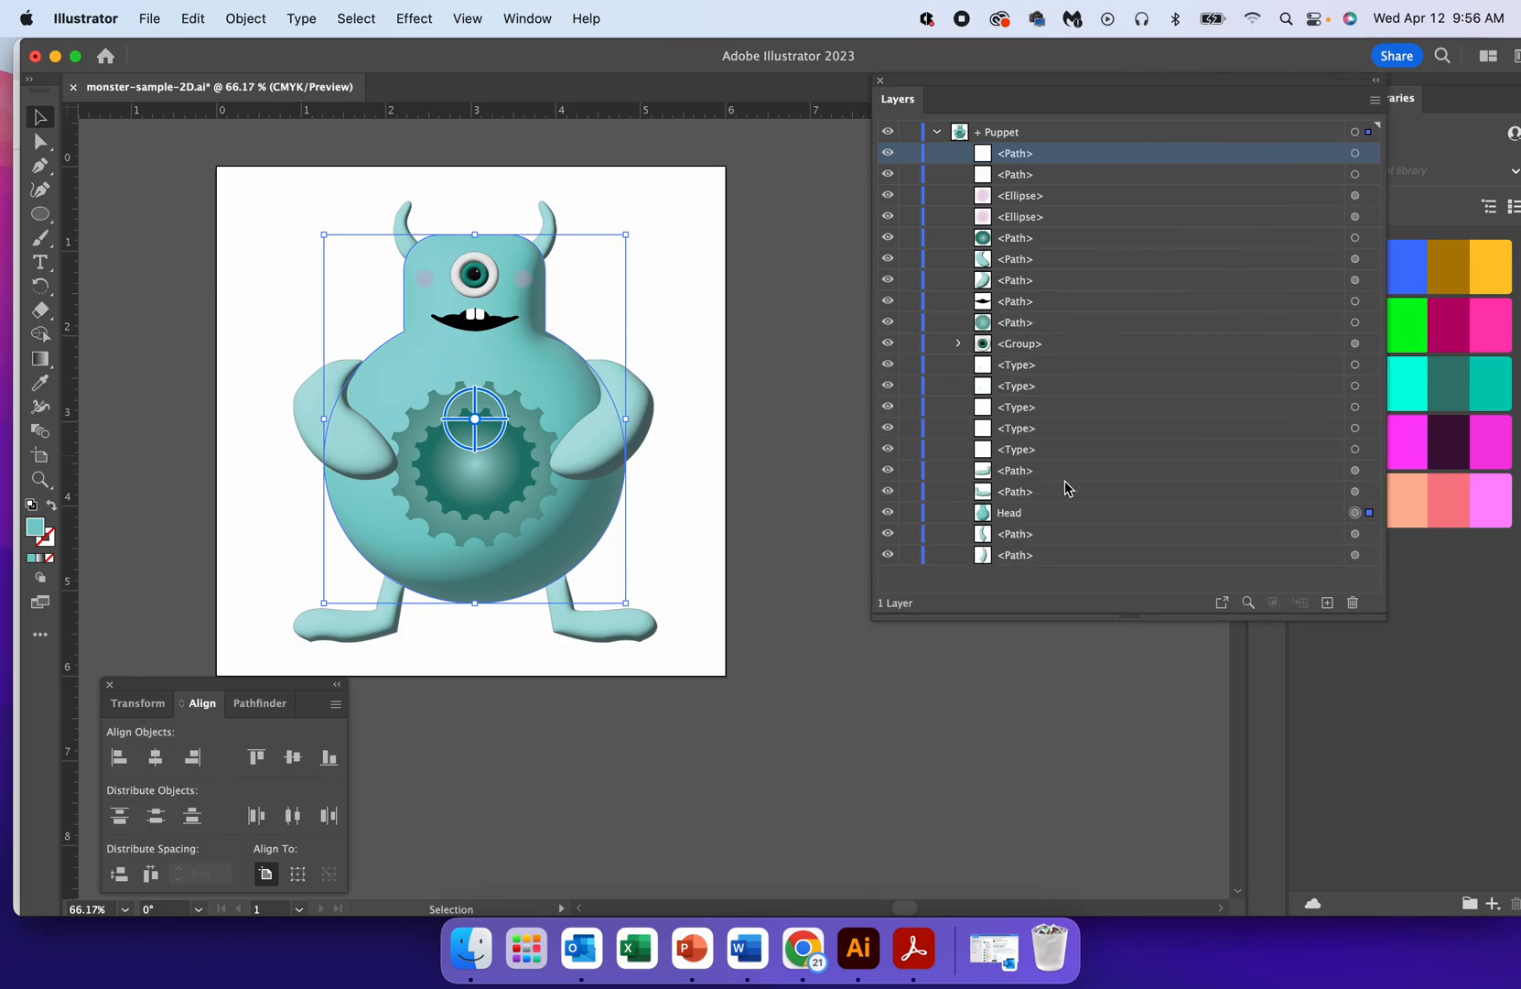
{"action": "left_click", "coordinate": [1088, 516]}
{"action": "left_click_drag", "start_coordinate": [1117, 519], "coordinate": [1036, 159]}
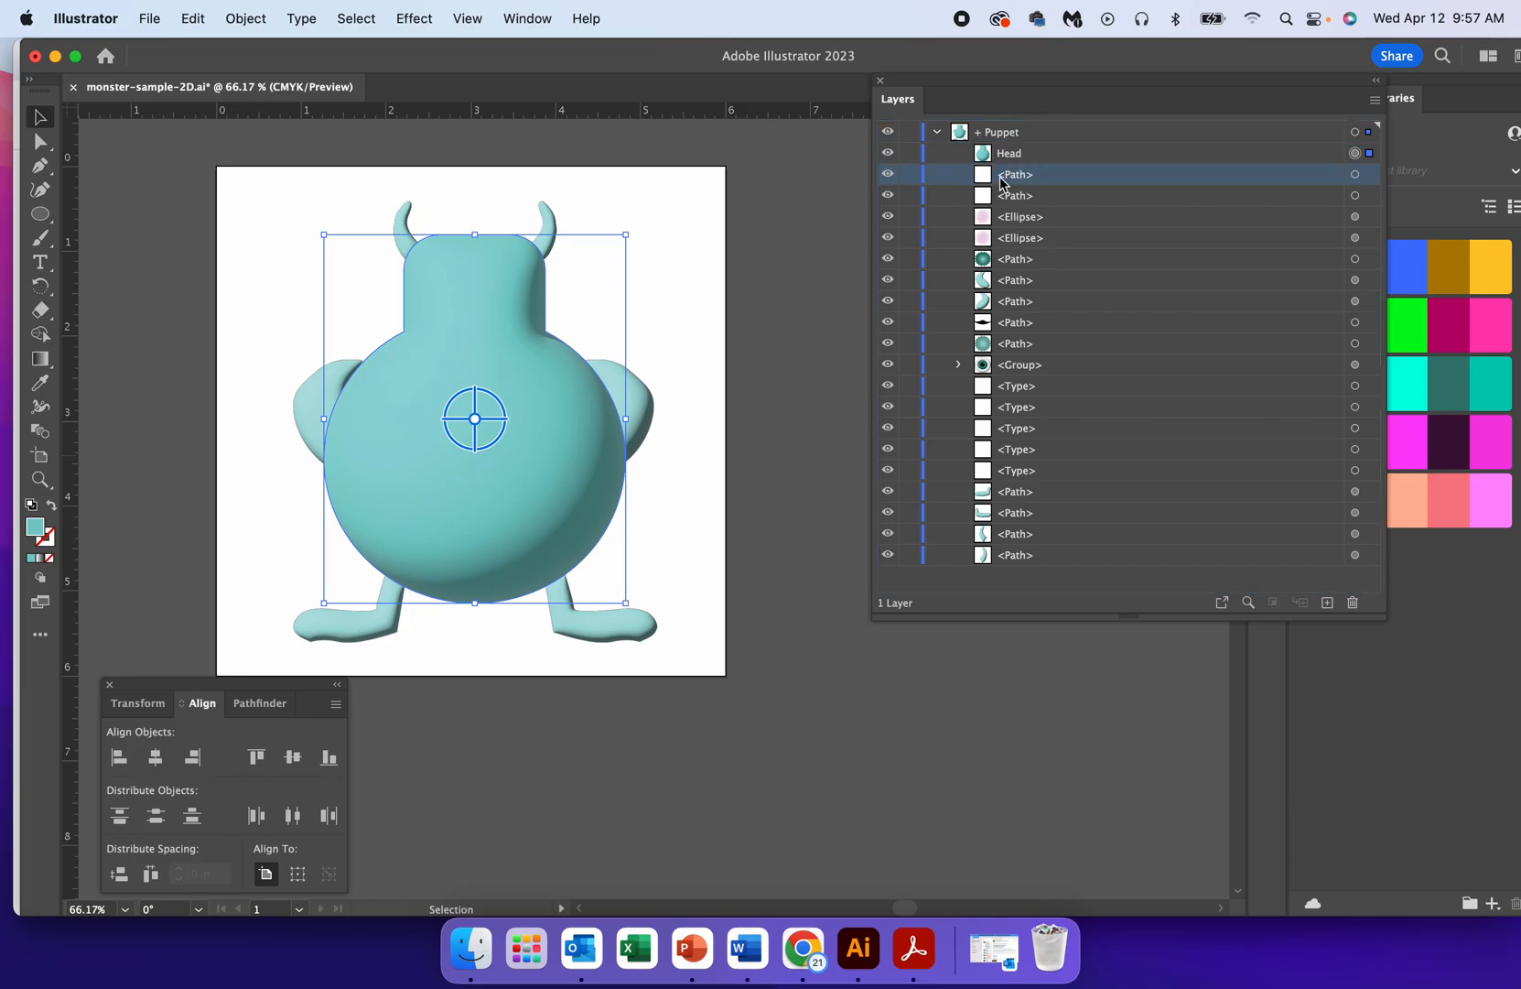
Step: Try to nest the paths and ellipses listed below Head inside the Head path
{"action": "left_click_drag", "start_coordinate": [1069, 202], "coordinate": [1066, 165]}
{"action": "left_click_drag", "start_coordinate": [1075, 225], "coordinate": [1076, 173]}
{"action": "left_click_drag", "start_coordinate": [1063, 176], "coordinate": [1063, 156]}
Step: Create a new layer holding the Head path and nest it inside the + Puppet layer
{"action": "left_click", "coordinate": [1040, 162]}
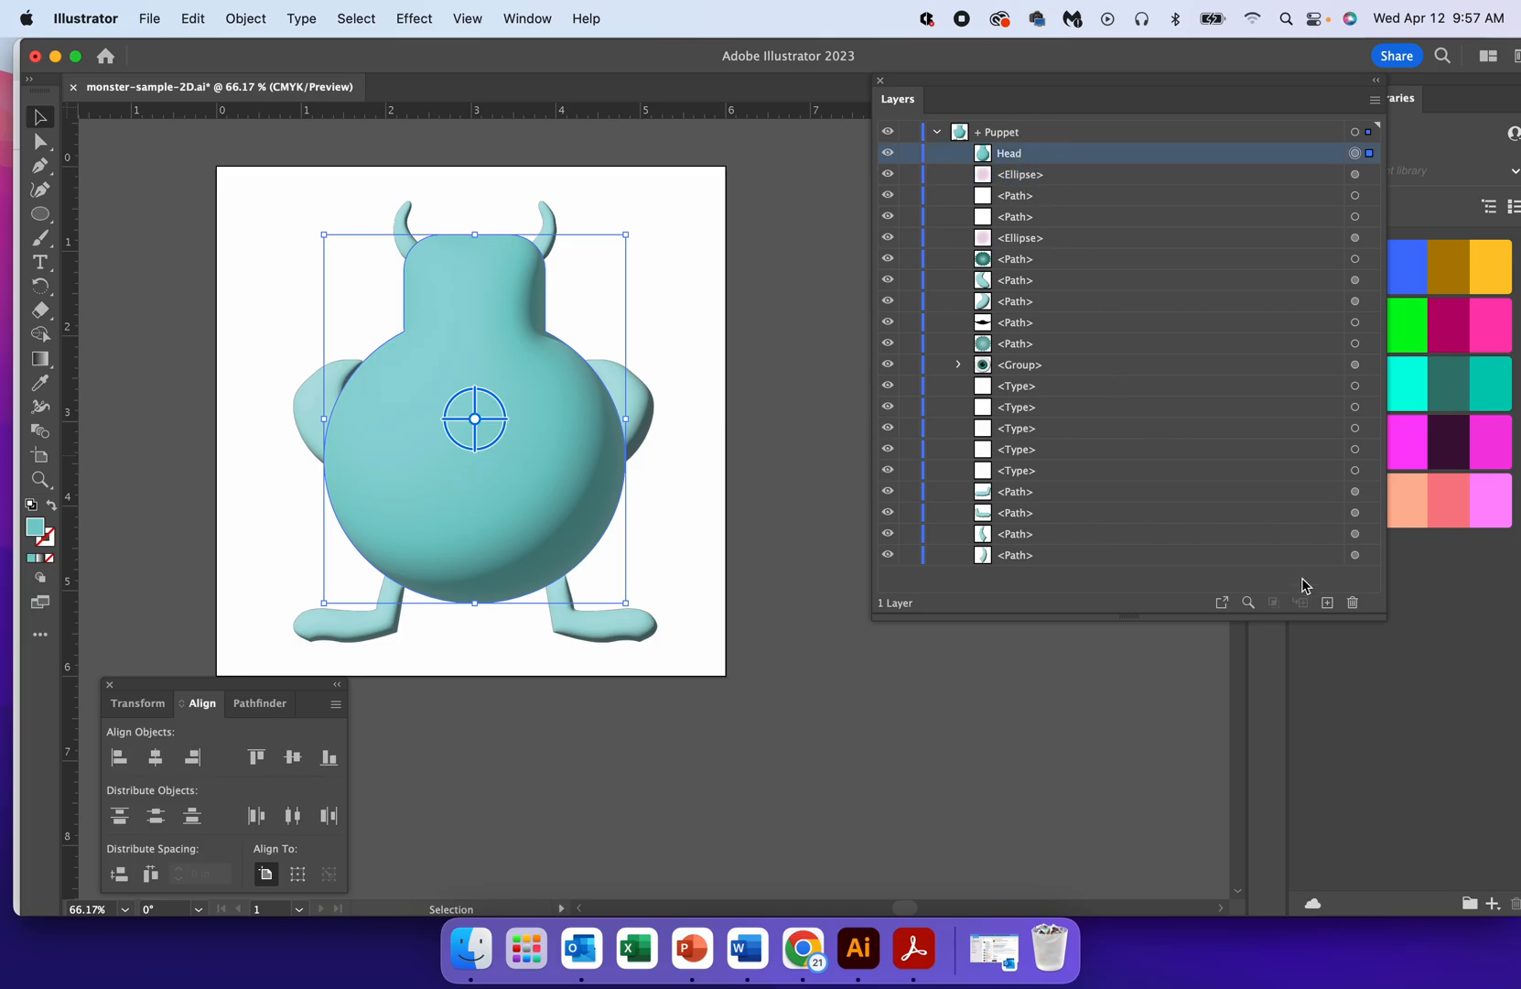
{"action": "left_click", "coordinate": [1328, 602]}
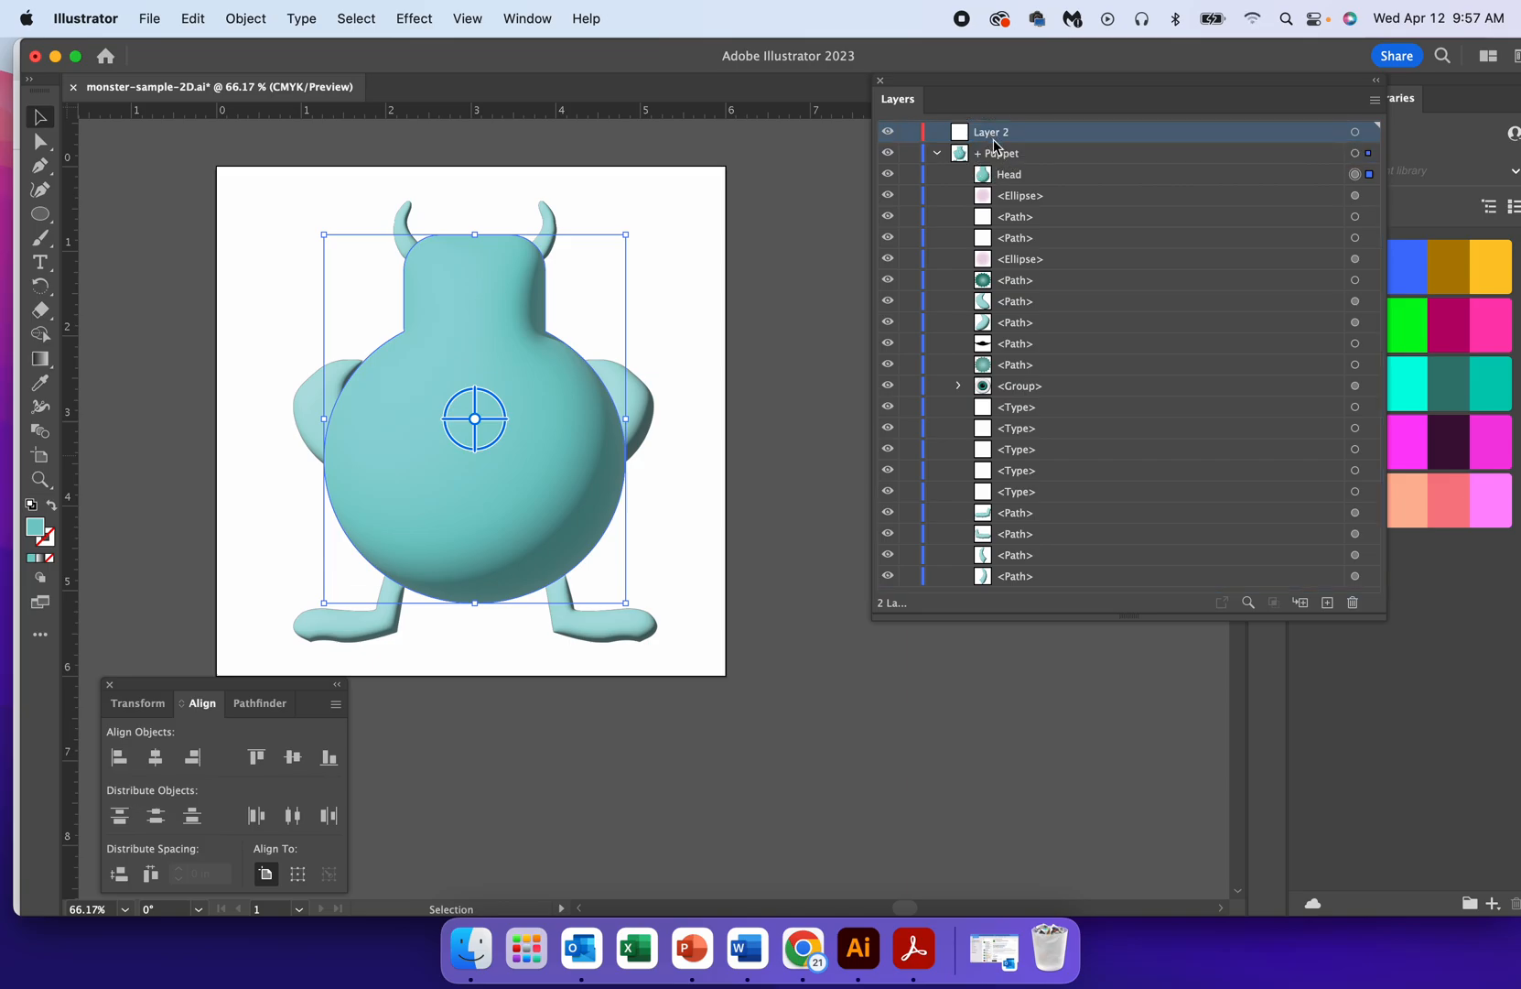
{"action": "left_click_drag", "start_coordinate": [1007, 179], "coordinate": [995, 135]}
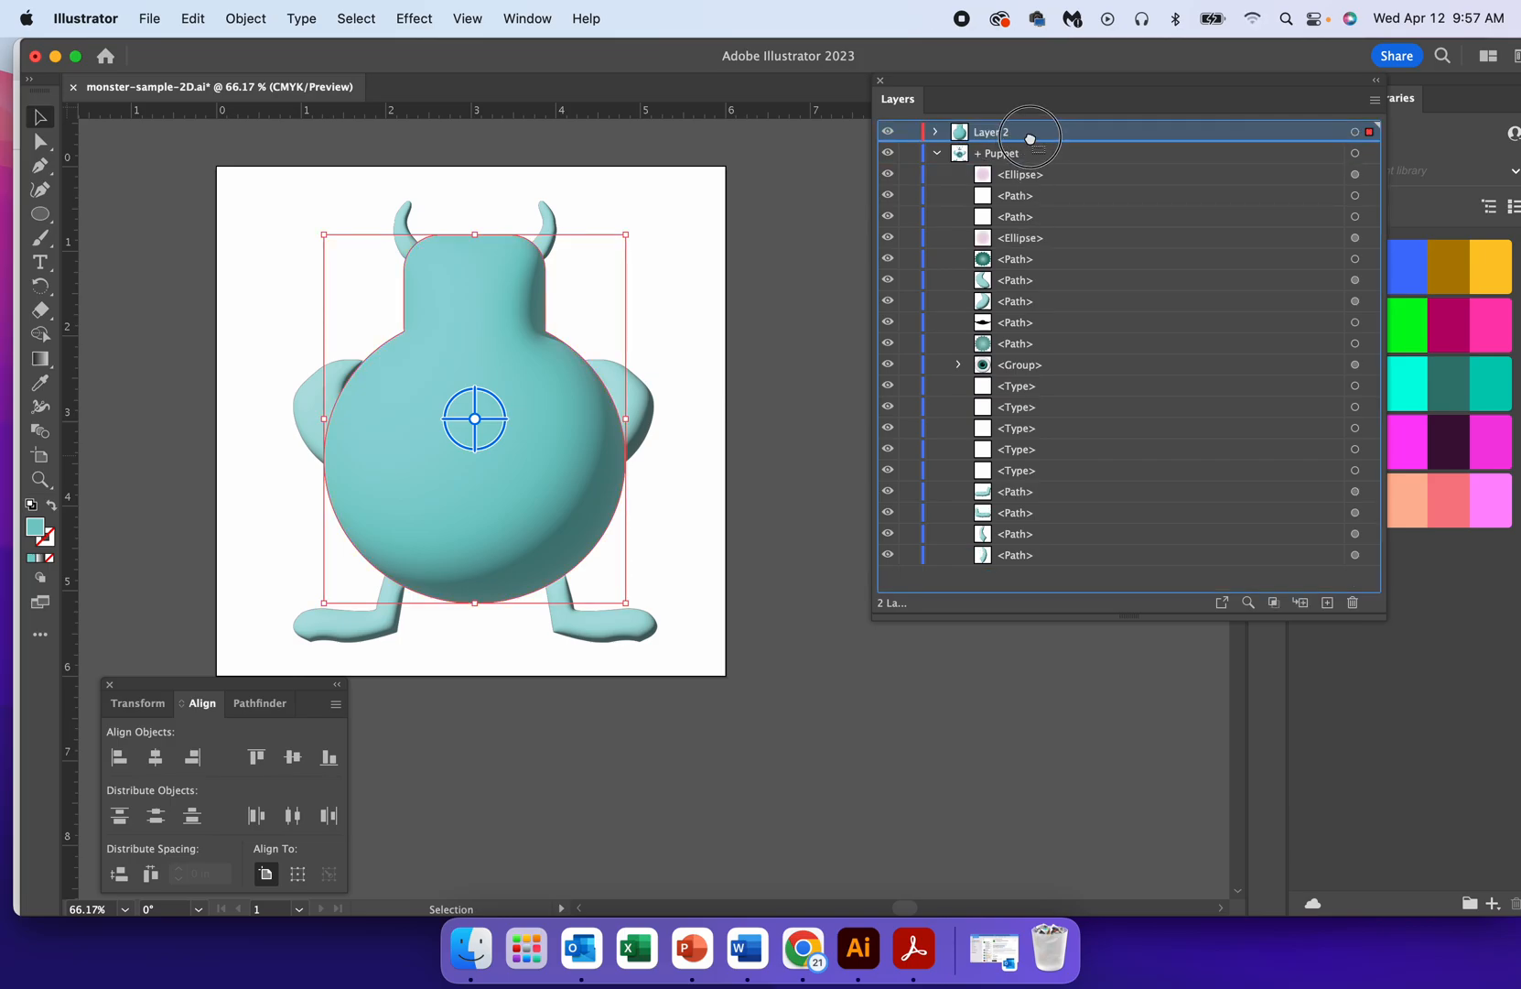
{"action": "left_click_drag", "start_coordinate": [994, 132], "coordinate": [1009, 171]}
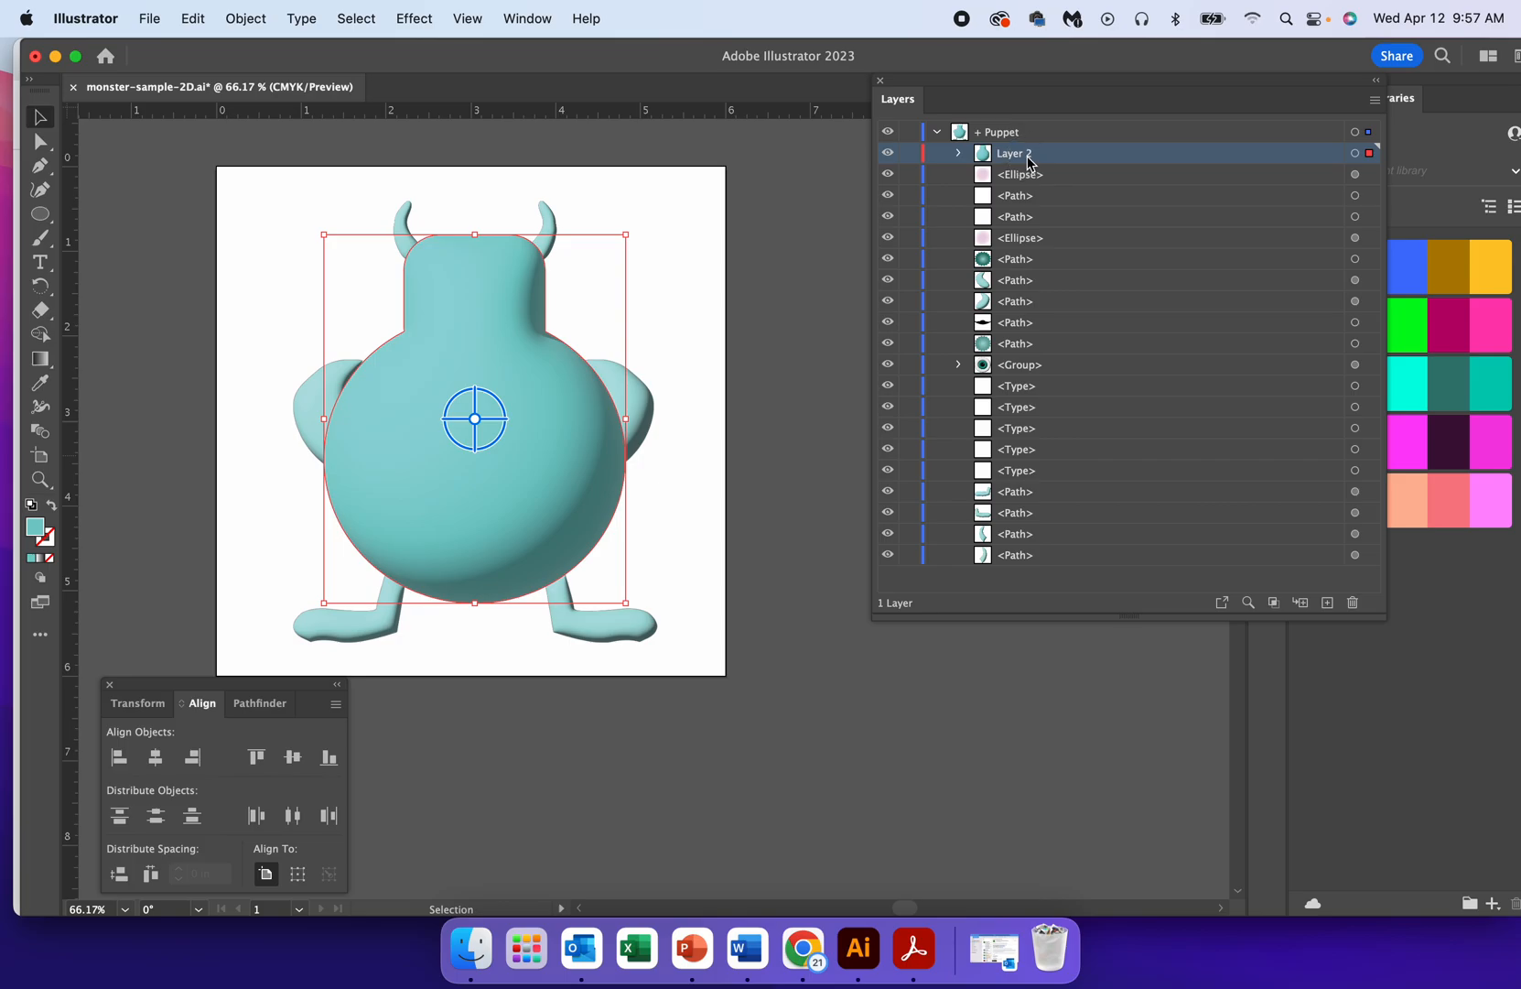
Step: Rename the nested Layer 2 as "Head"
{"action": "double_click", "coordinate": [1027, 156]}
{"action": "type", "text": "Head"}
{"action": "left_click", "coordinate": [1090, 198]}
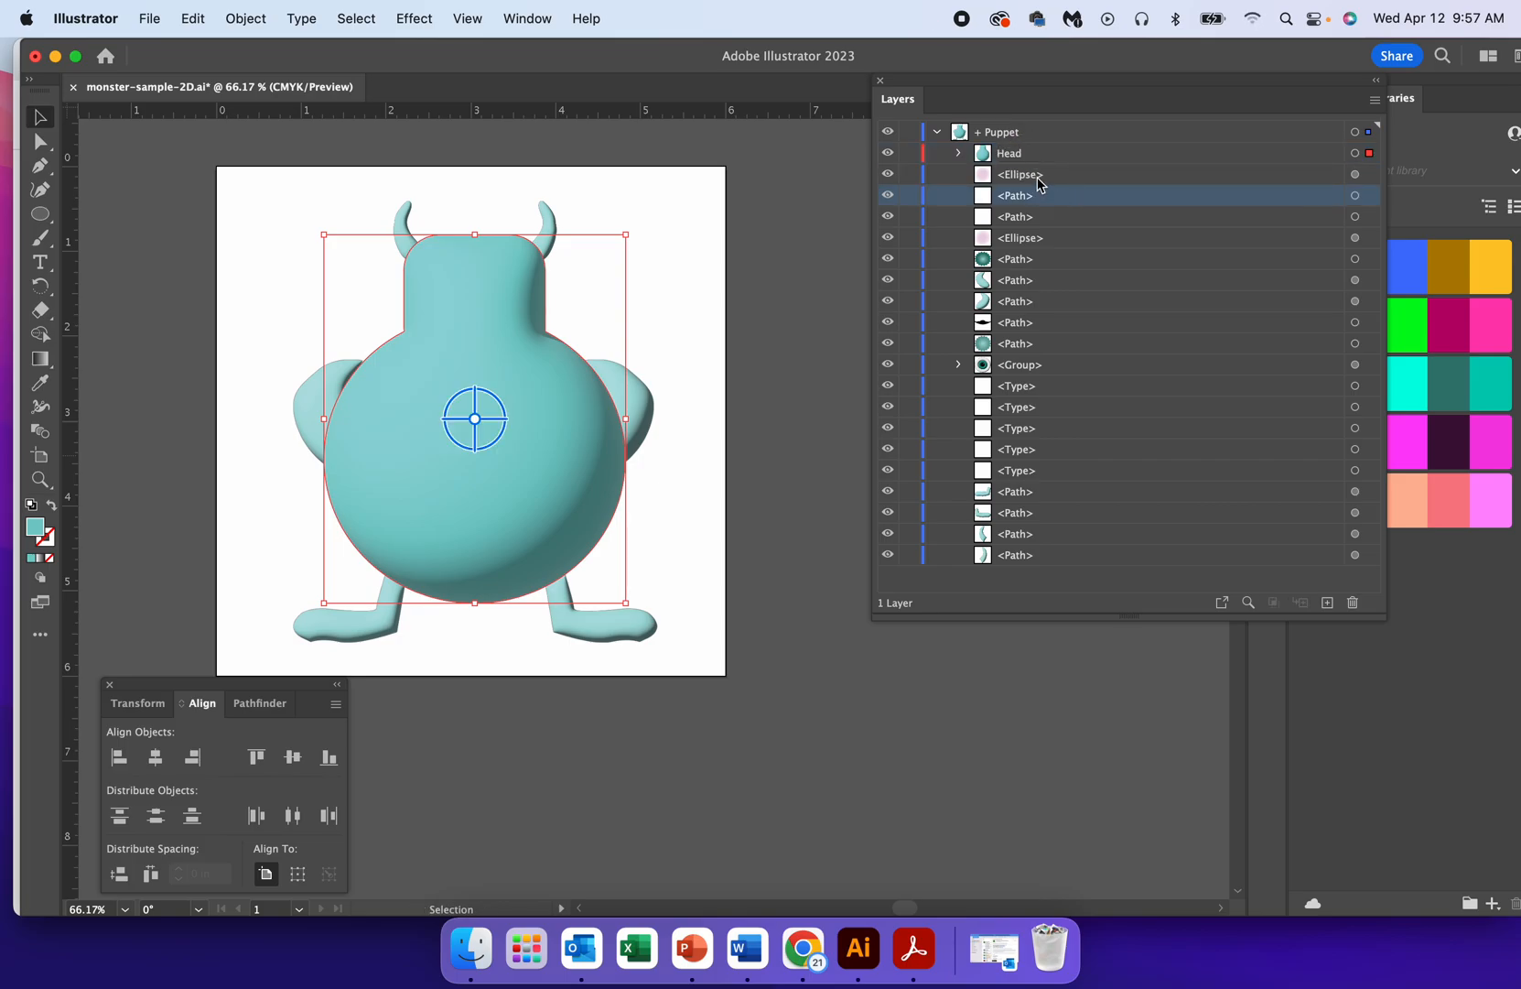
Step: Move the cheek ellipses, teeth, inner gear, eye group and mouth into the Head layer
{"action": "mouse_move", "coordinate": [1043, 181]}
{"action": "left_mouse_down"}
{"action": "mouse_move", "coordinate": [1062, 147]}
{"action": "mouse_move", "coordinate": [1063, 180]}
{"action": "mouse_move", "coordinate": [1067, 161]}
{"action": "left_mouse_up"}
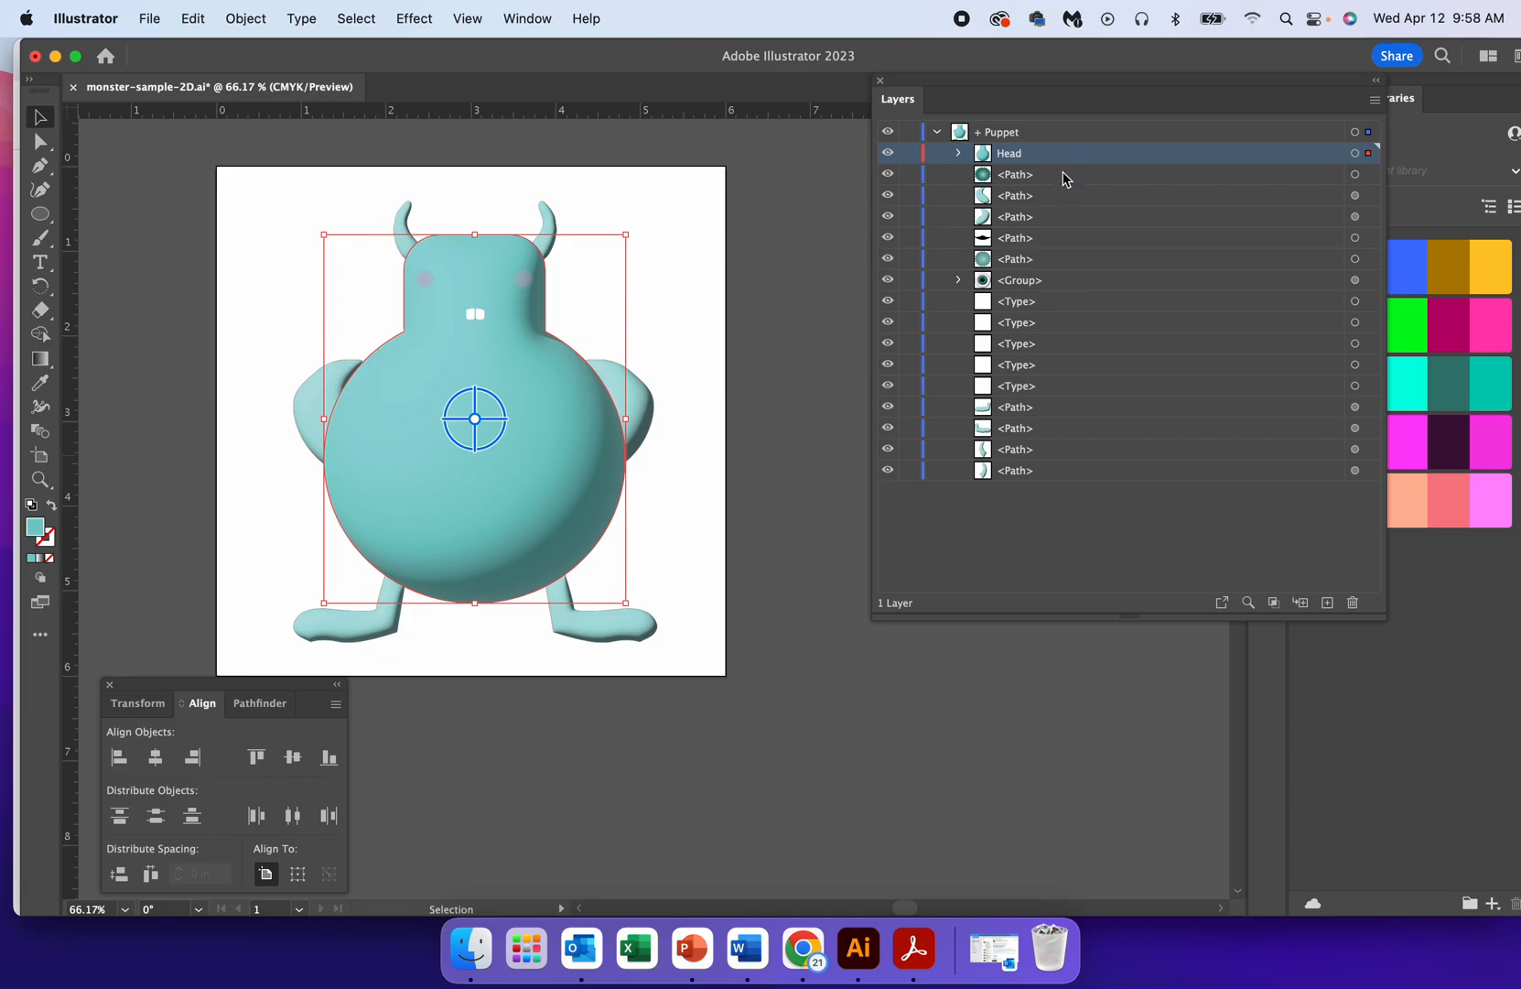
{"action": "left_click_drag", "start_coordinate": [1065, 179], "coordinate": [1066, 160]}
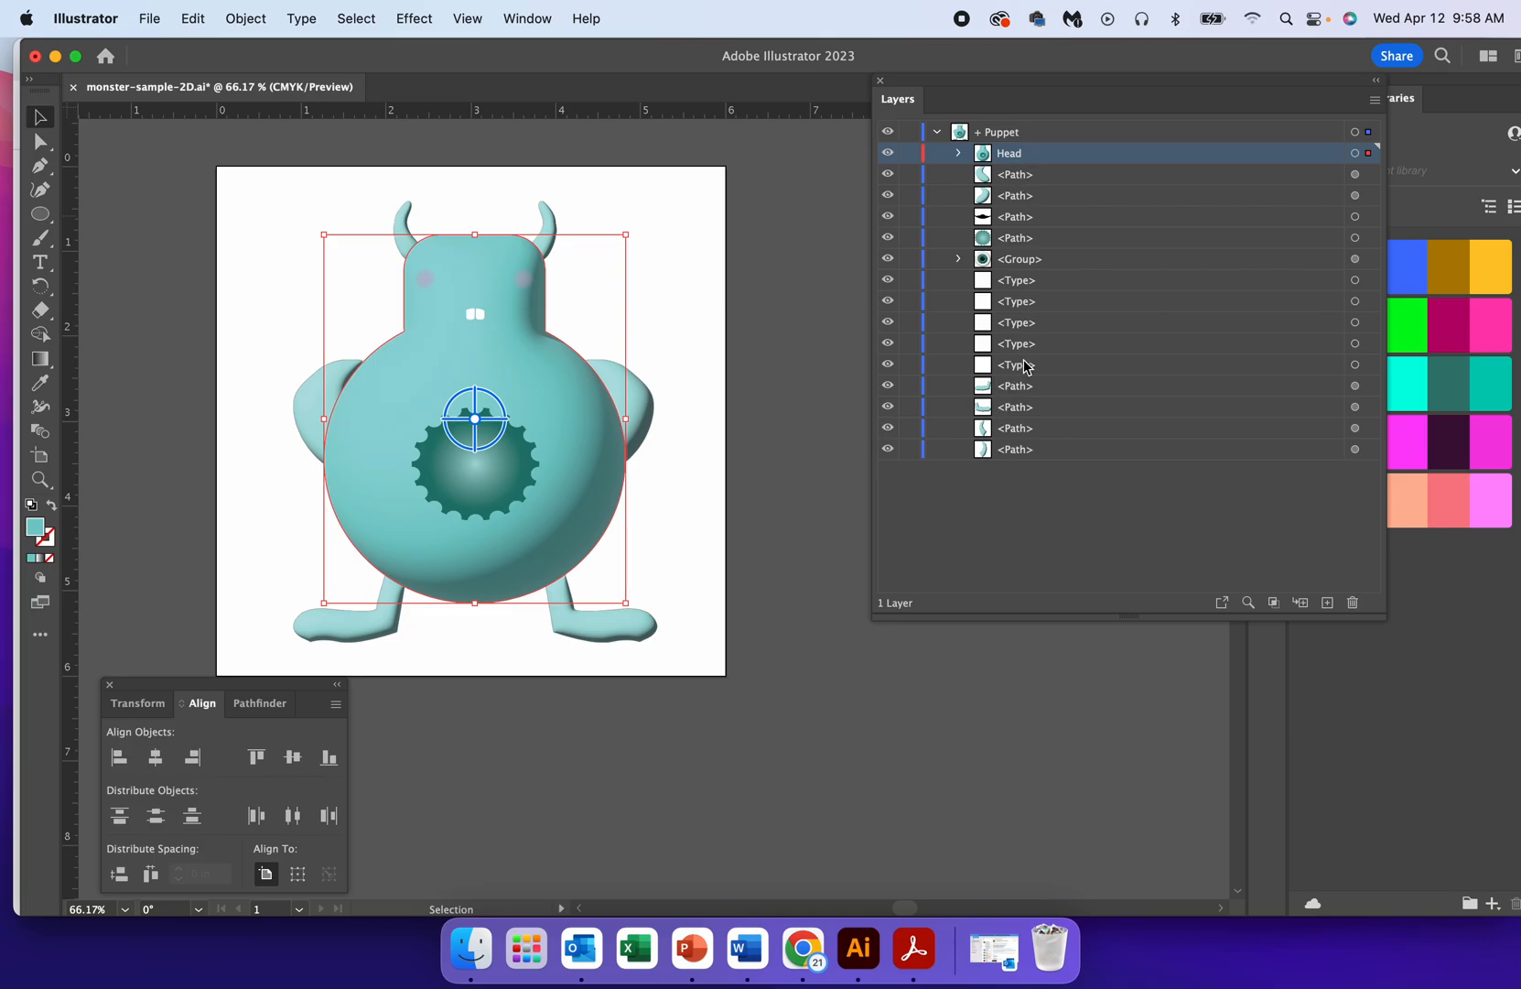
{"action": "left_click_drag", "start_coordinate": [1076, 263], "coordinate": [1066, 156]}
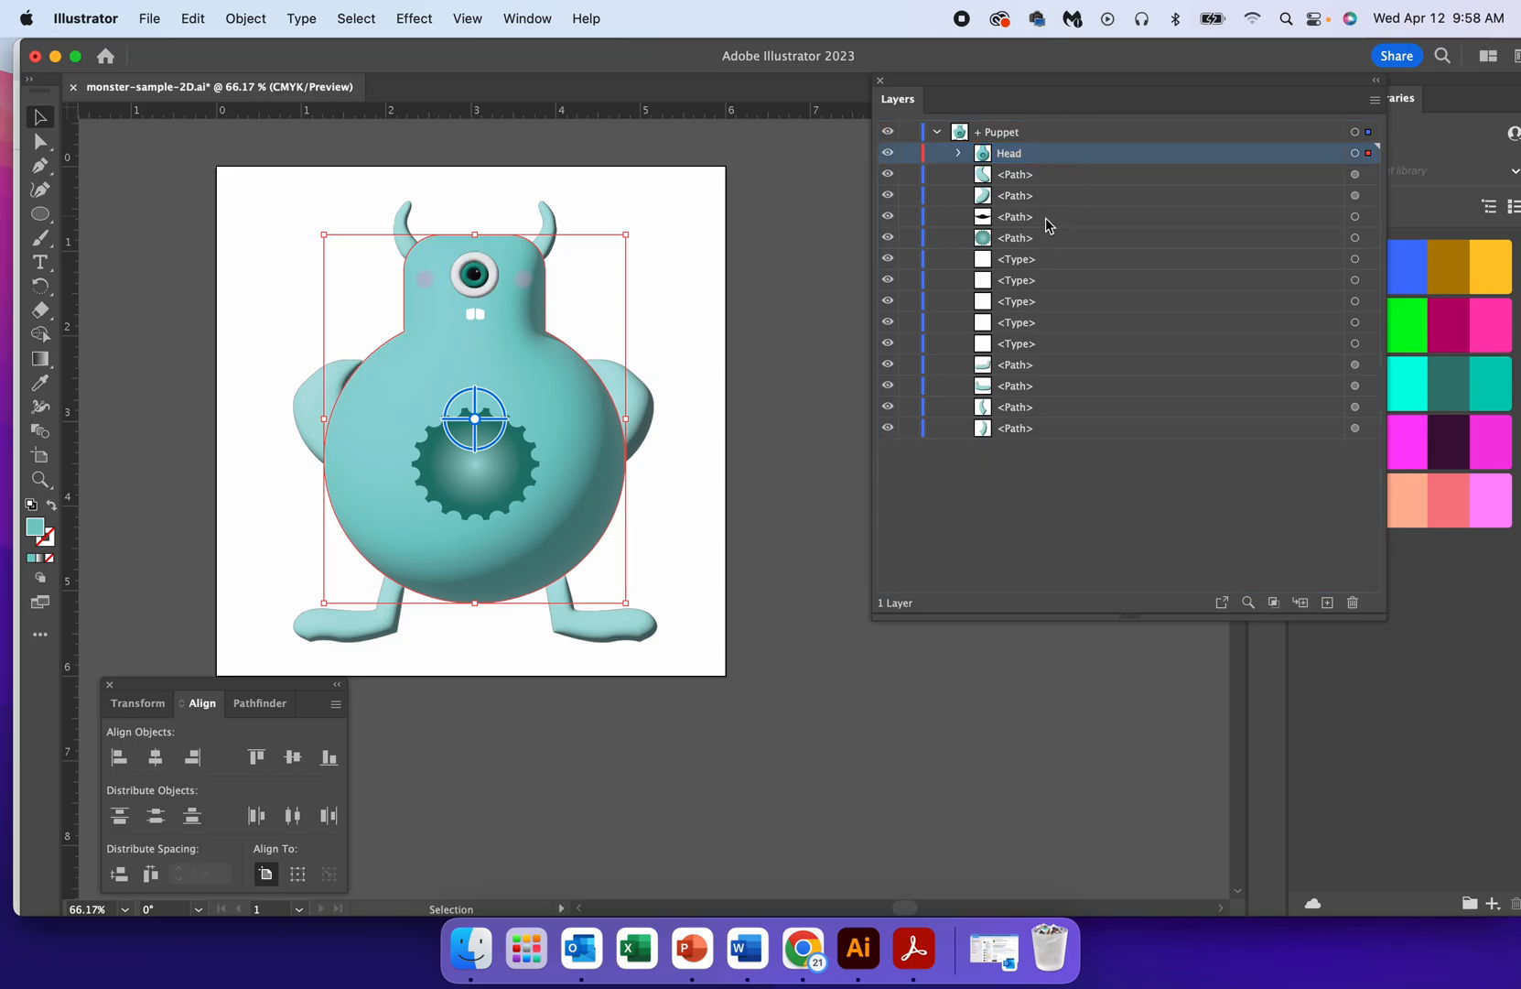
{"action": "left_click_drag", "start_coordinate": [1063, 224], "coordinate": [1065, 161]}
{"action": "left_click", "coordinate": [1055, 177]}
{"action": "left_click_drag", "start_coordinate": [1054, 174], "coordinate": [1053, 154]}
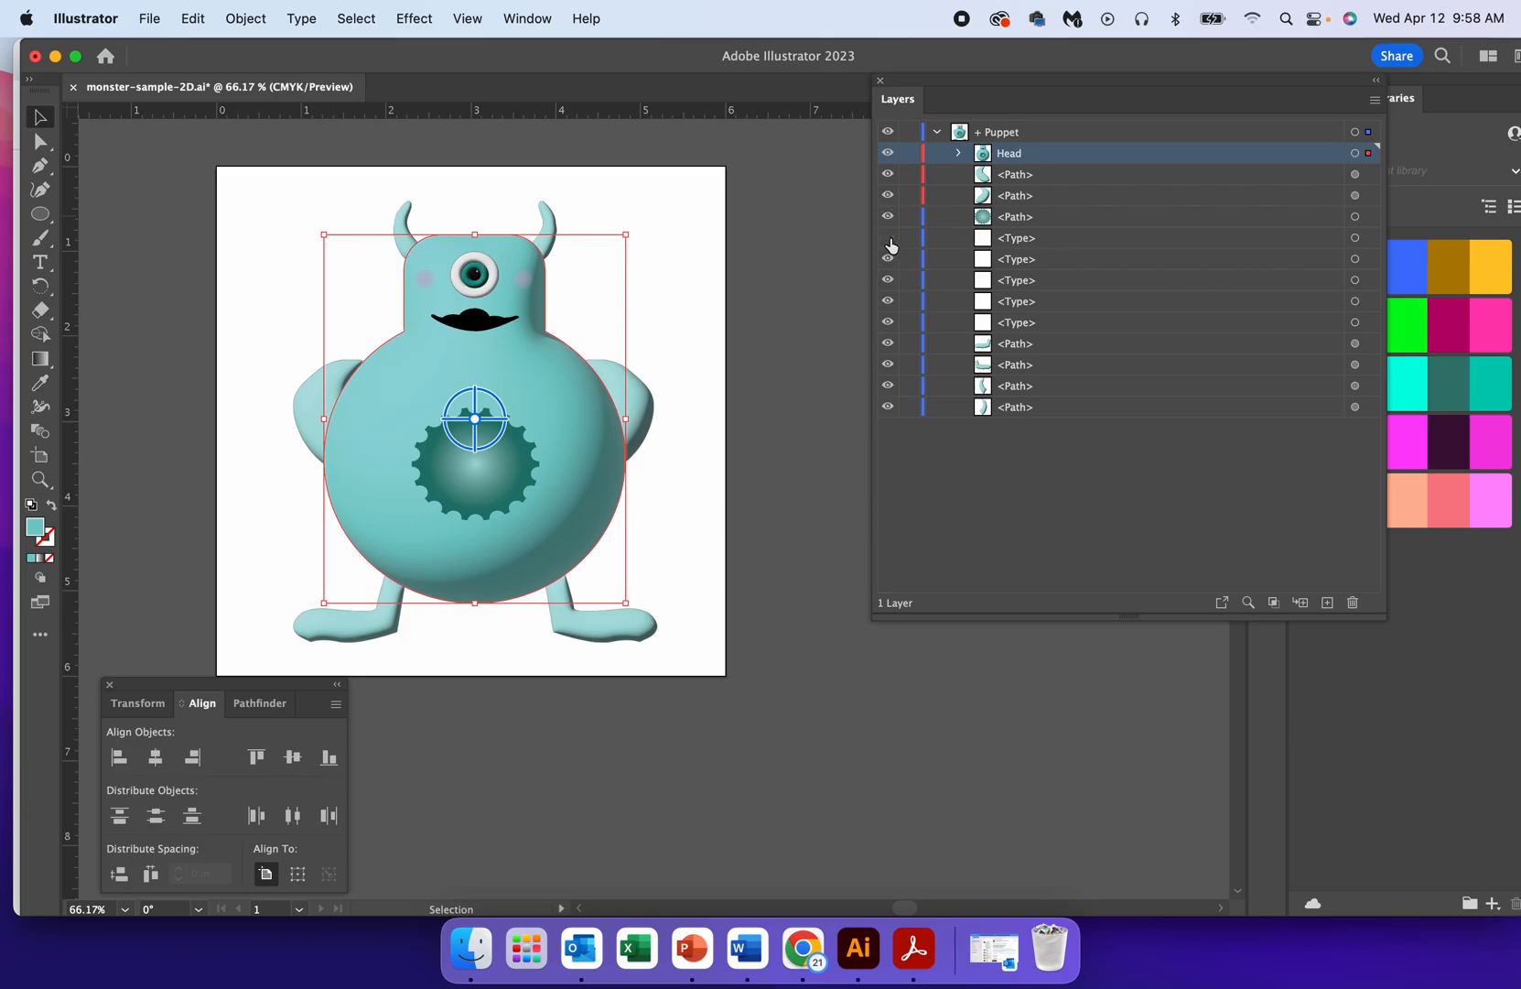
Step: Hide the Head layer and move the outer gear path into it
{"action": "left_click", "coordinate": [888, 153]}
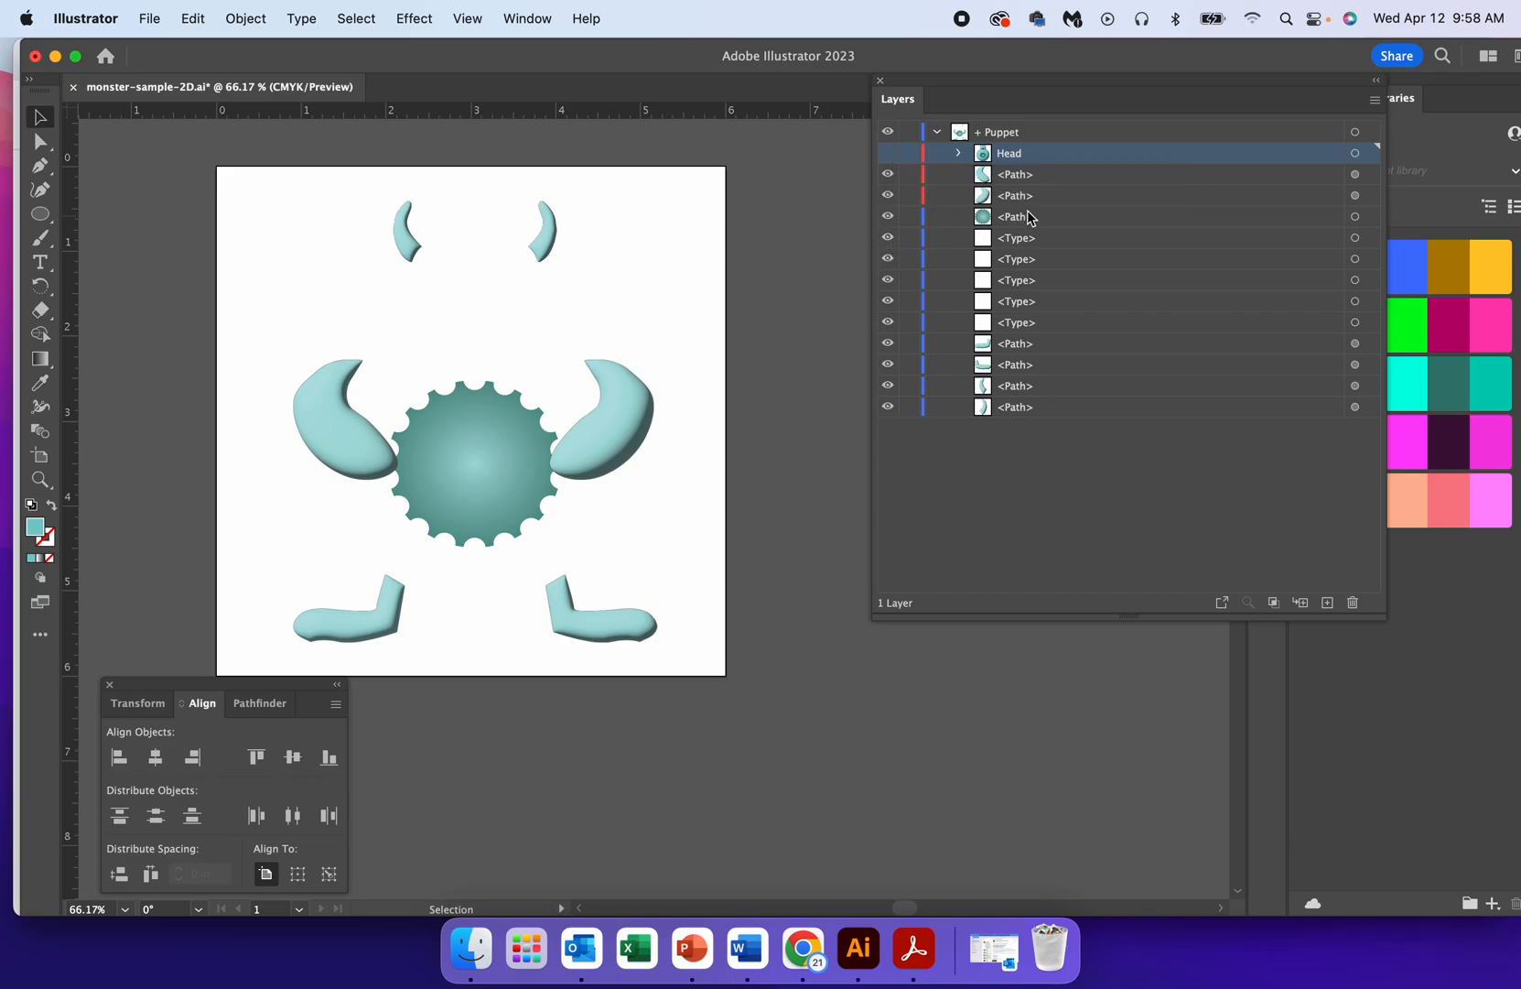
{"action": "left_click_drag", "start_coordinate": [1050, 220], "coordinate": [1047, 155]}
Step: Hide the five type objects in the + Puppet layer
{"action": "left_click", "coordinate": [888, 218]}
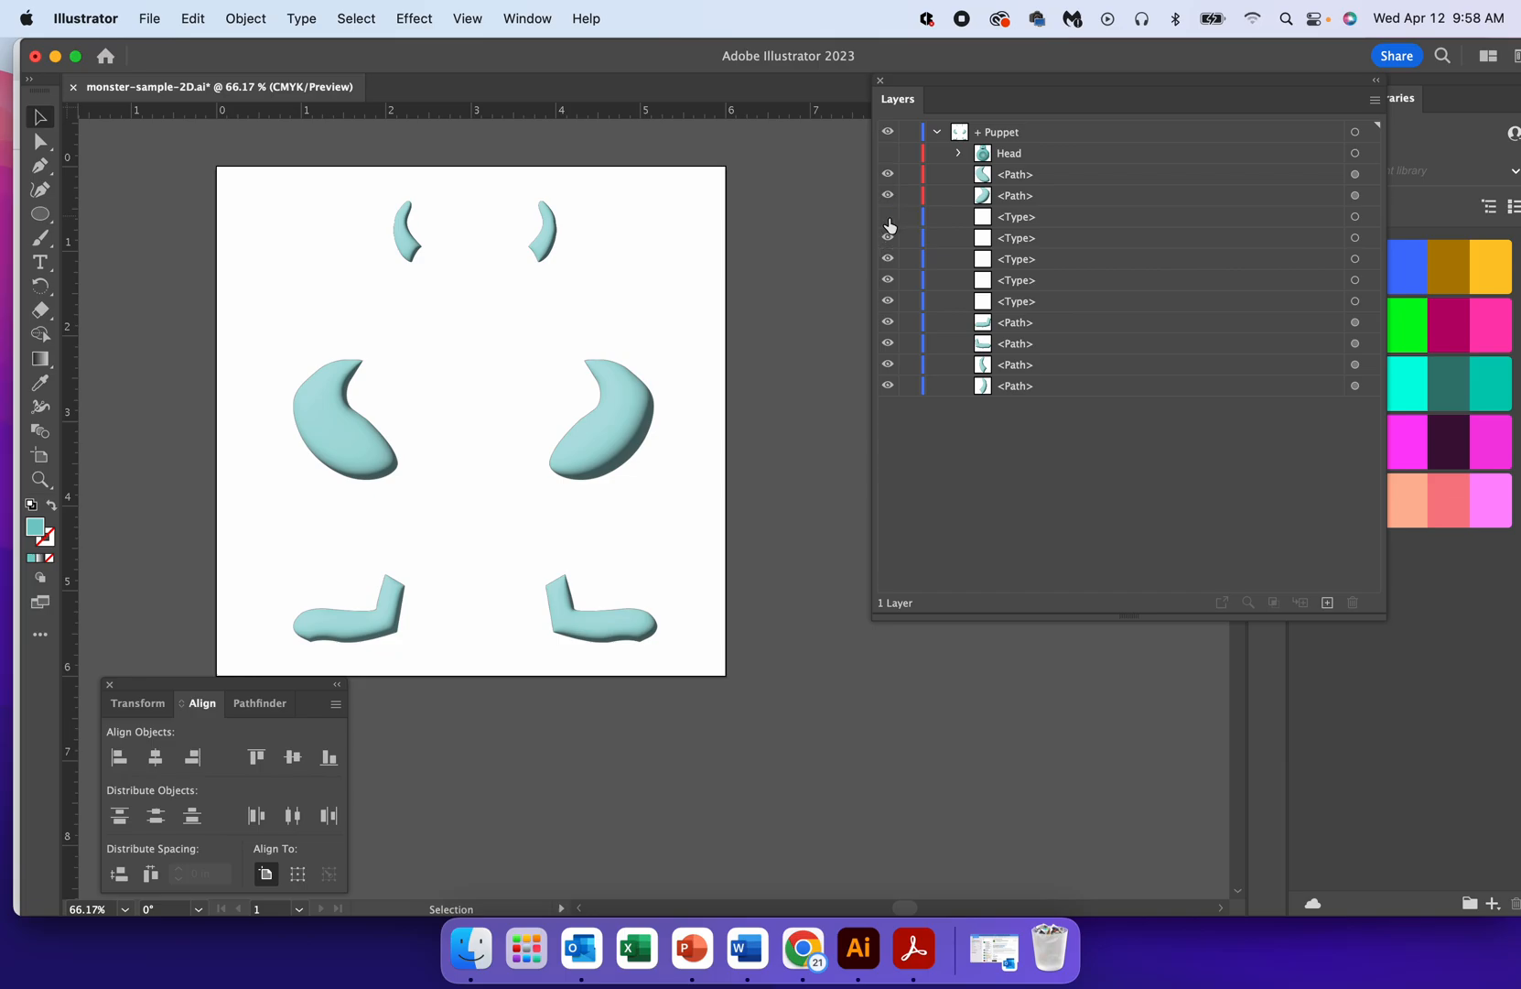
{"action": "left_click", "coordinate": [888, 237]}
{"action": "left_click", "coordinate": [888, 259]}
{"action": "left_click", "coordinate": [888, 280]}
{"action": "left_click", "coordinate": [889, 301]}
Step: Move both horn paths into the Head layer and make the type objects visible again
{"action": "left_click_drag", "start_coordinate": [1094, 366], "coordinate": [1059, 160]}
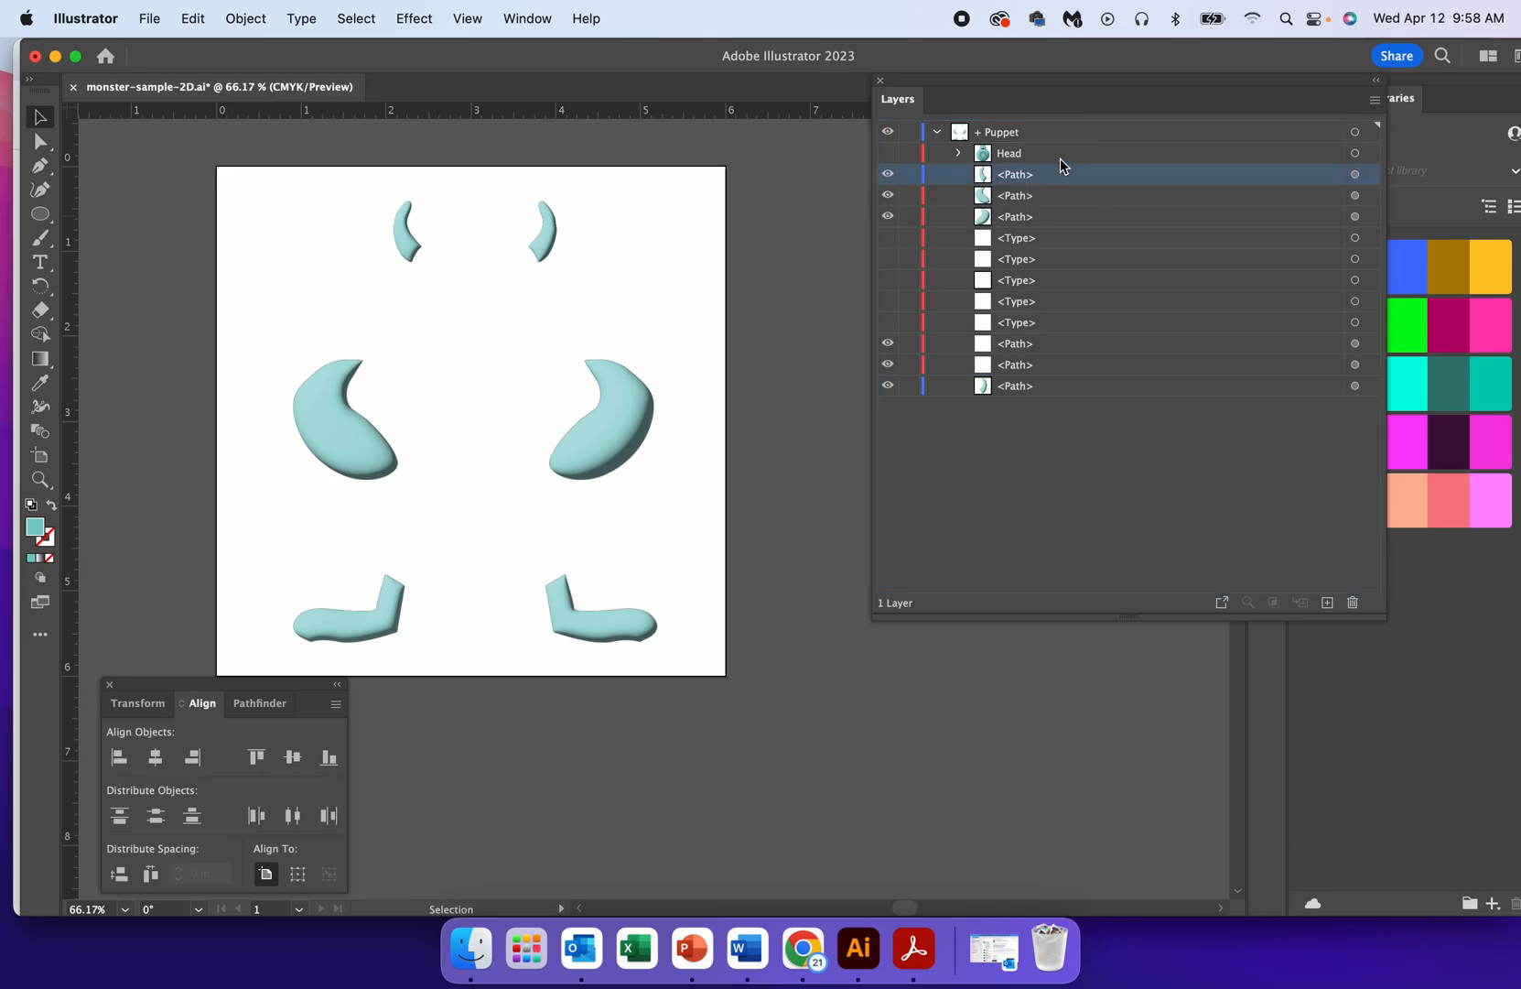
{"action": "left_click_drag", "start_coordinate": [1078, 393], "coordinate": [1086, 153]}
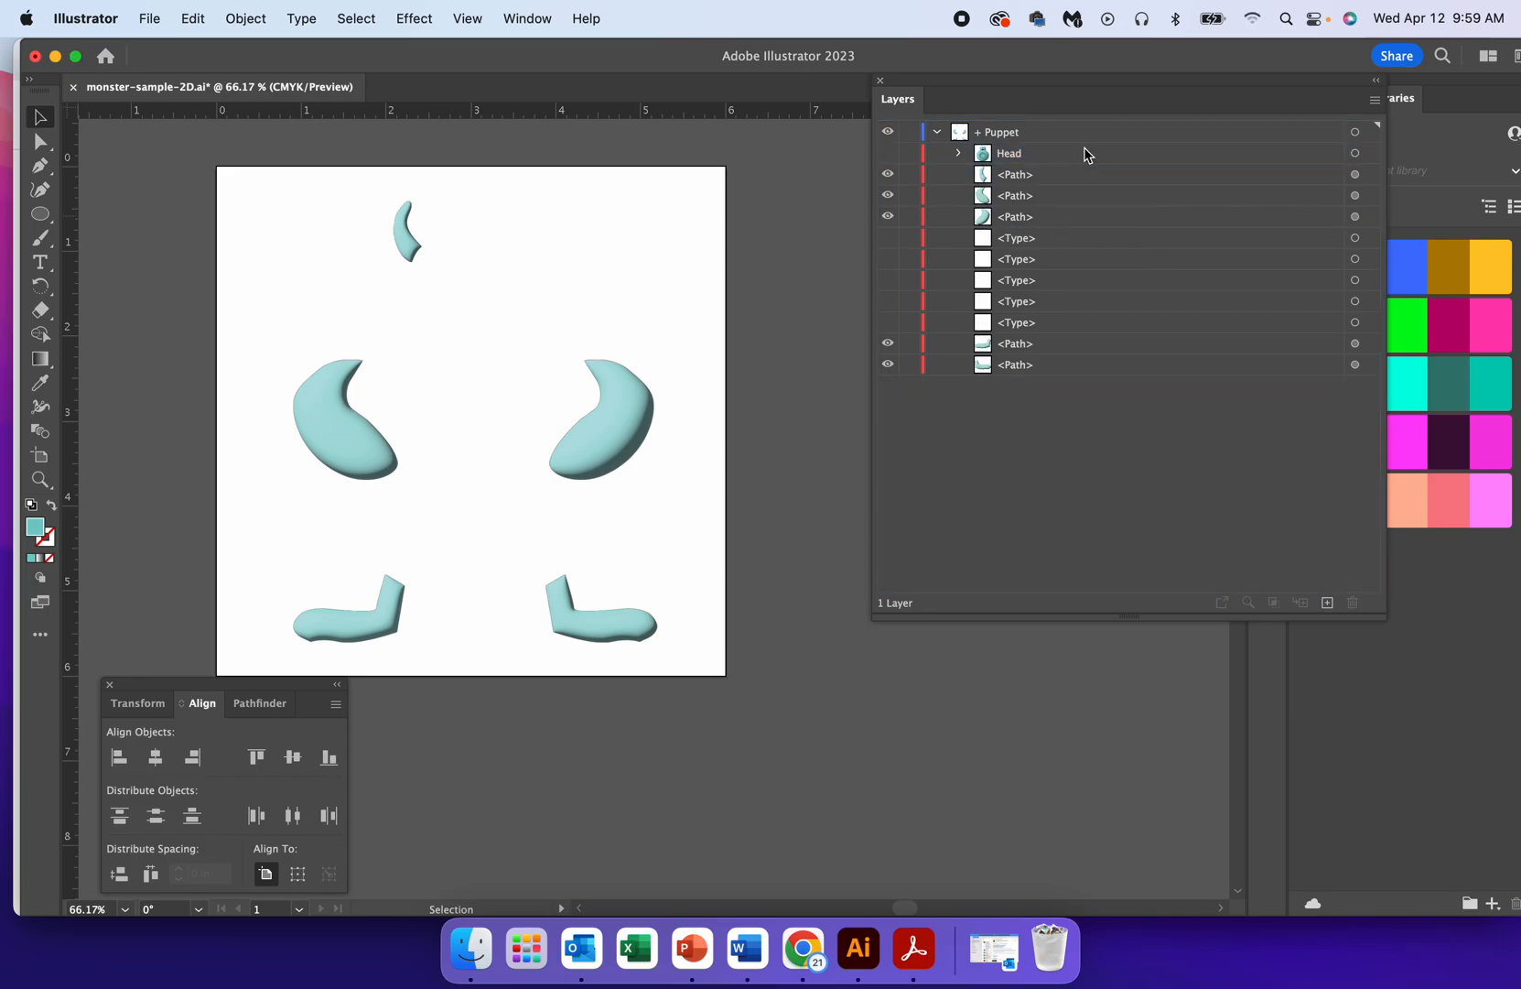
{"action": "left_click", "coordinate": [888, 238]}
{"action": "left_click", "coordinate": [888, 259]}
{"action": "left_click", "coordinate": [888, 280]}
{"action": "left_click", "coordinate": [888, 301]}
{"action": "left_click_drag", "start_coordinate": [1043, 178], "coordinate": [1048, 161]}
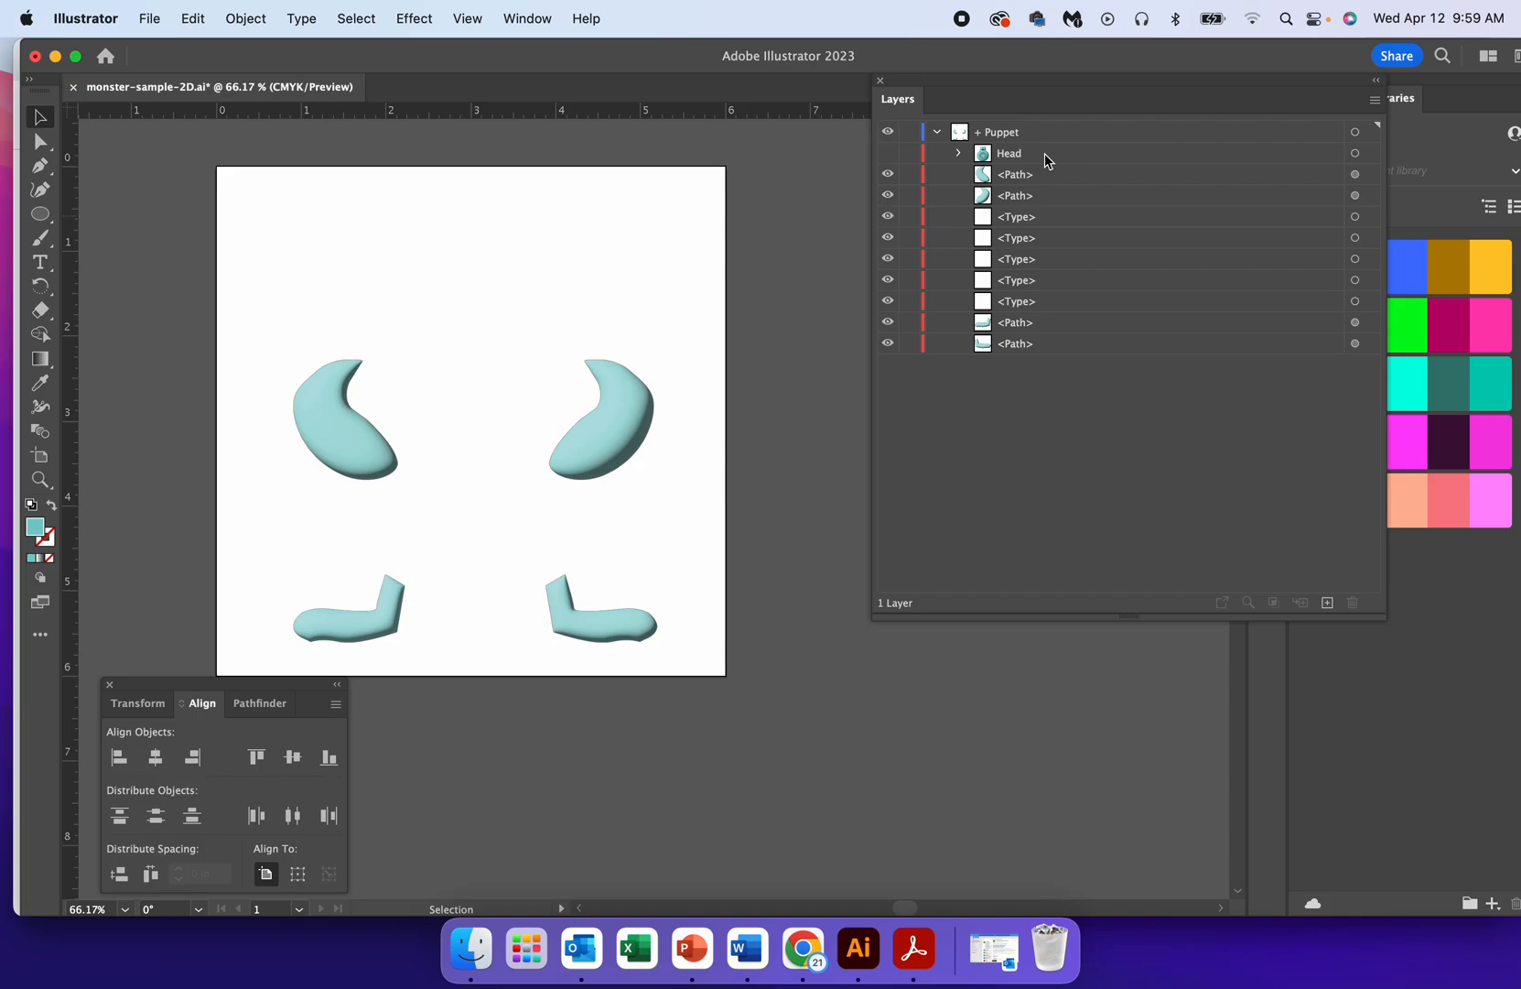
Step: Show the Head layer and, inside it, move both horn paths below the Head shape and the mouth path directly above it
{"action": "left_click", "coordinate": [888, 154]}
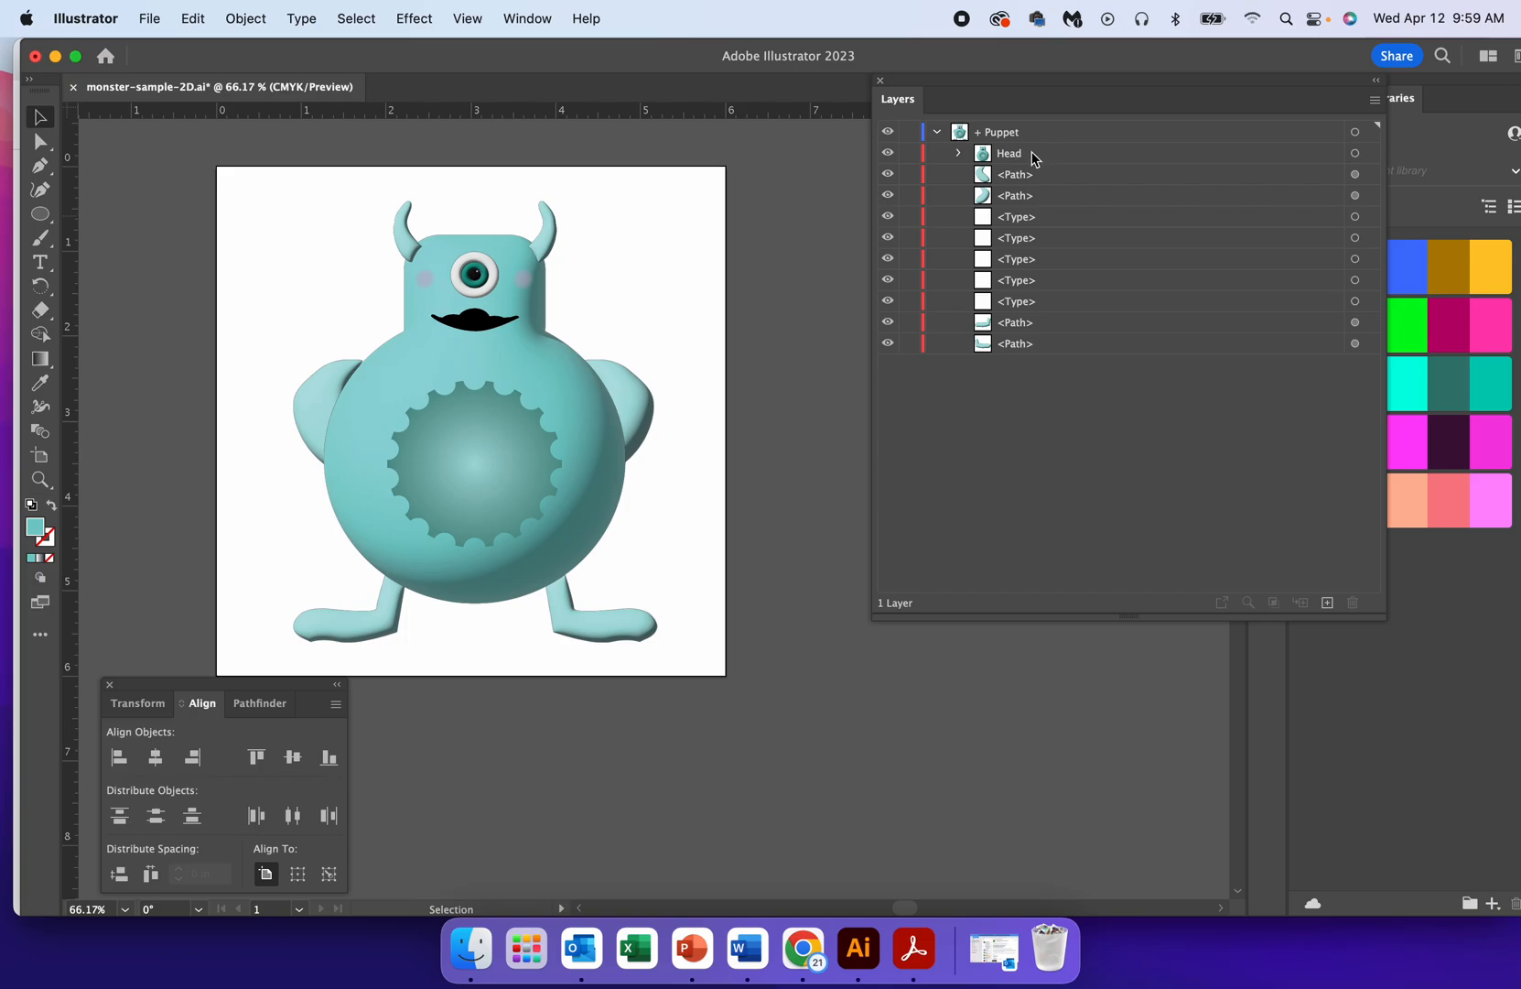
{"action": "left_click", "coordinate": [959, 153]}
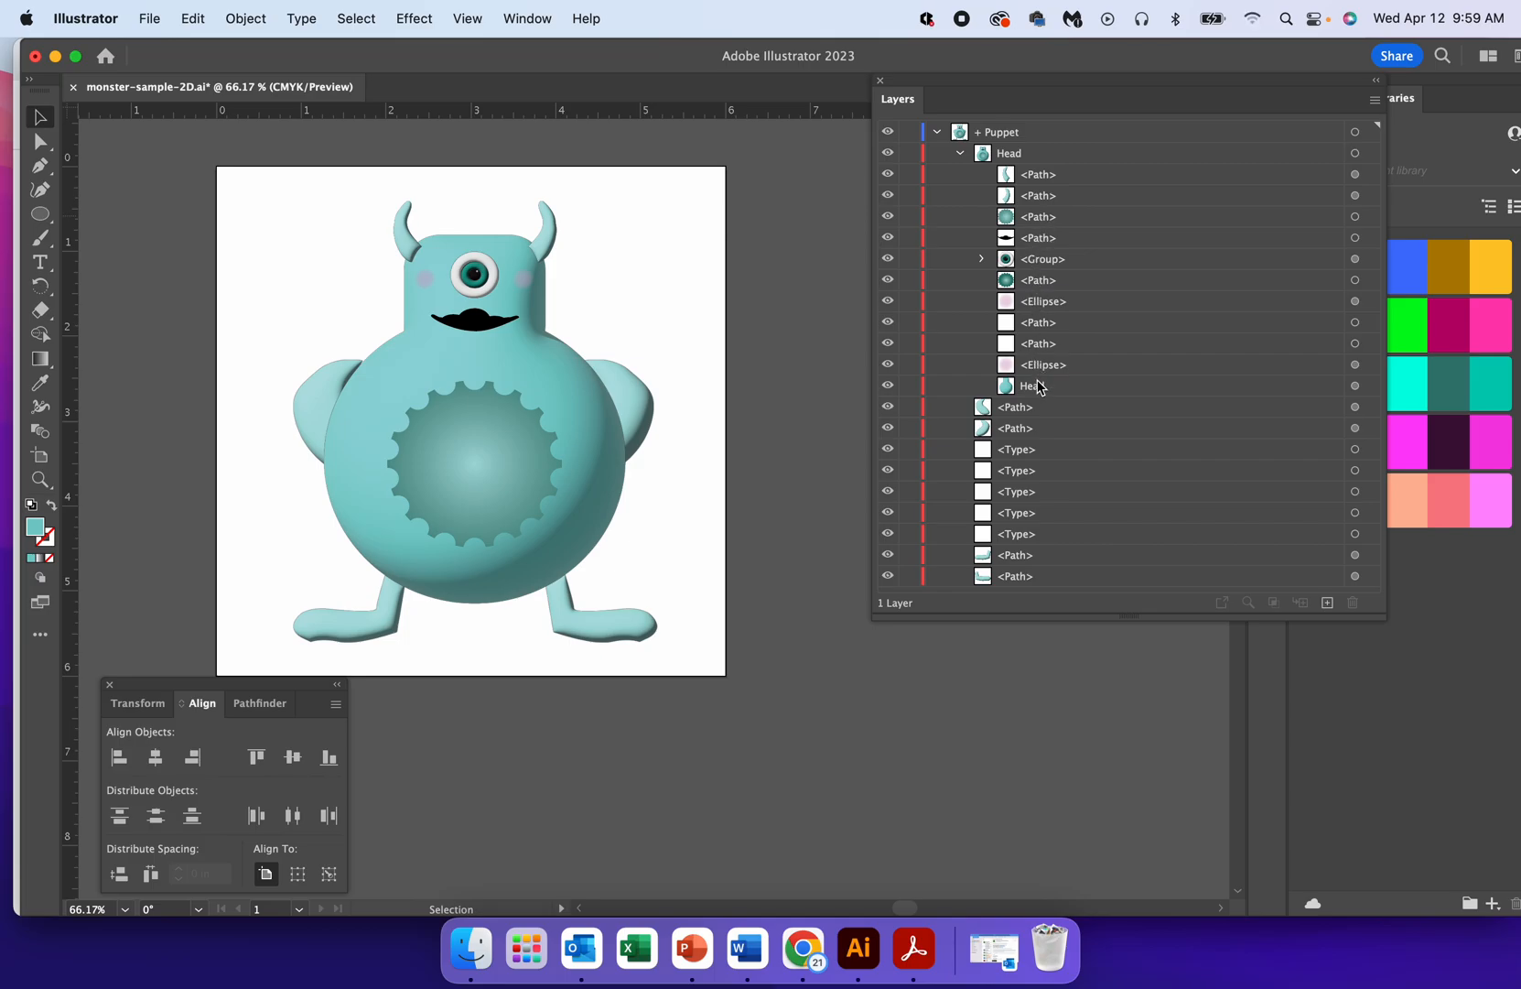
{"action": "left_click_drag", "start_coordinate": [1053, 176], "coordinate": [1066, 392]}
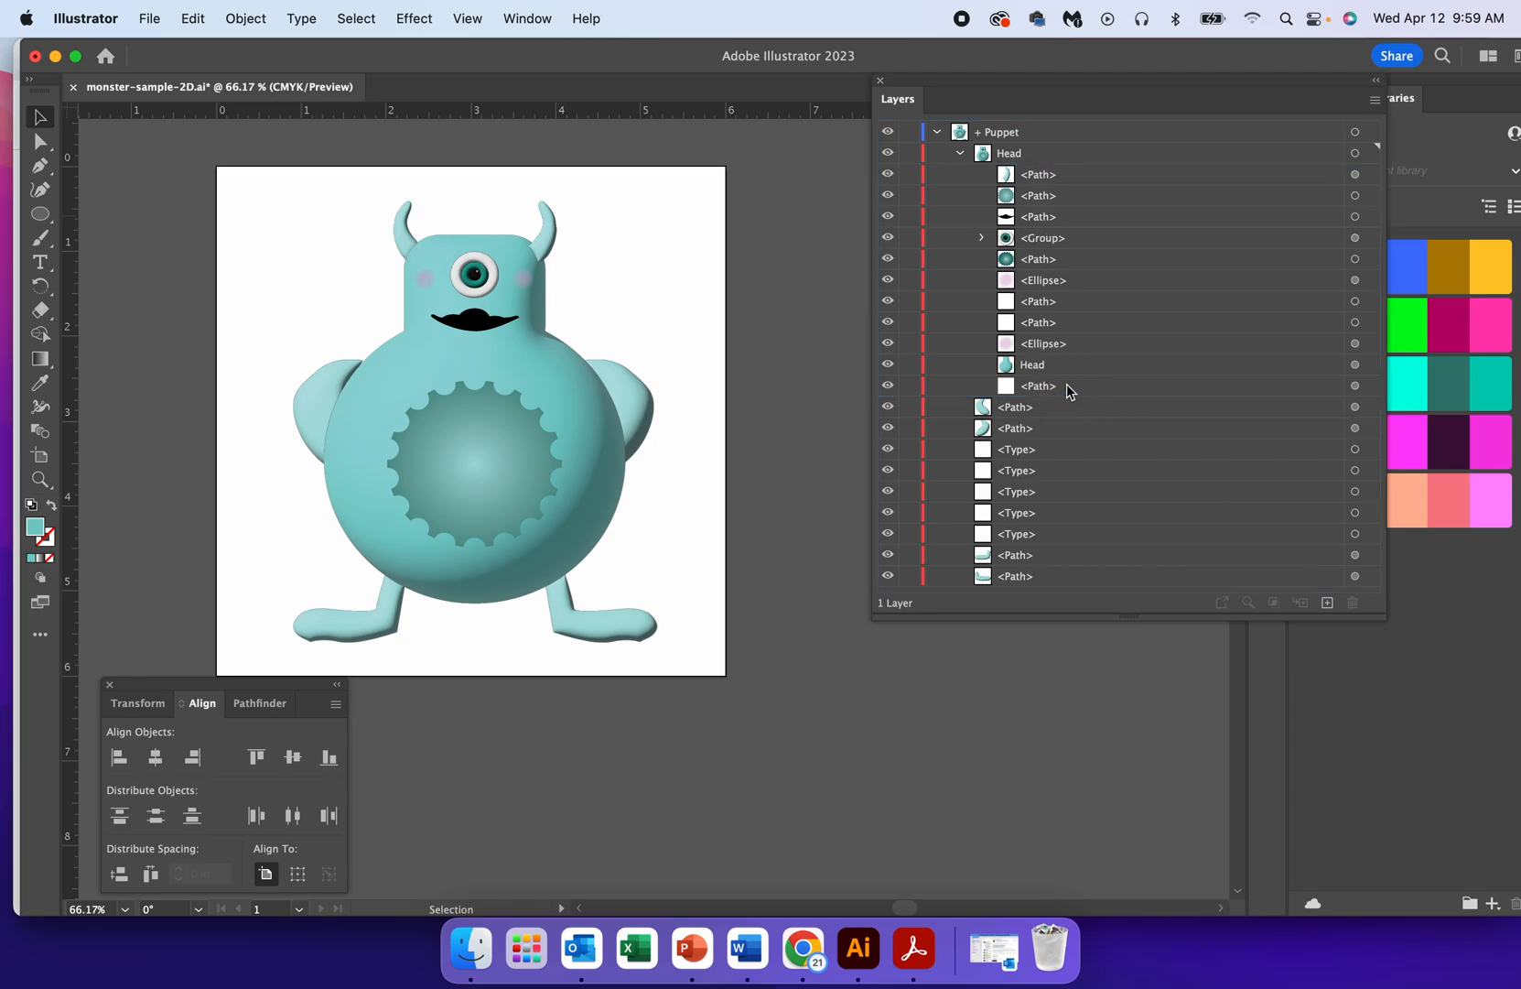
{"action": "left_click_drag", "start_coordinate": [1092, 181], "coordinate": [1092, 398]}
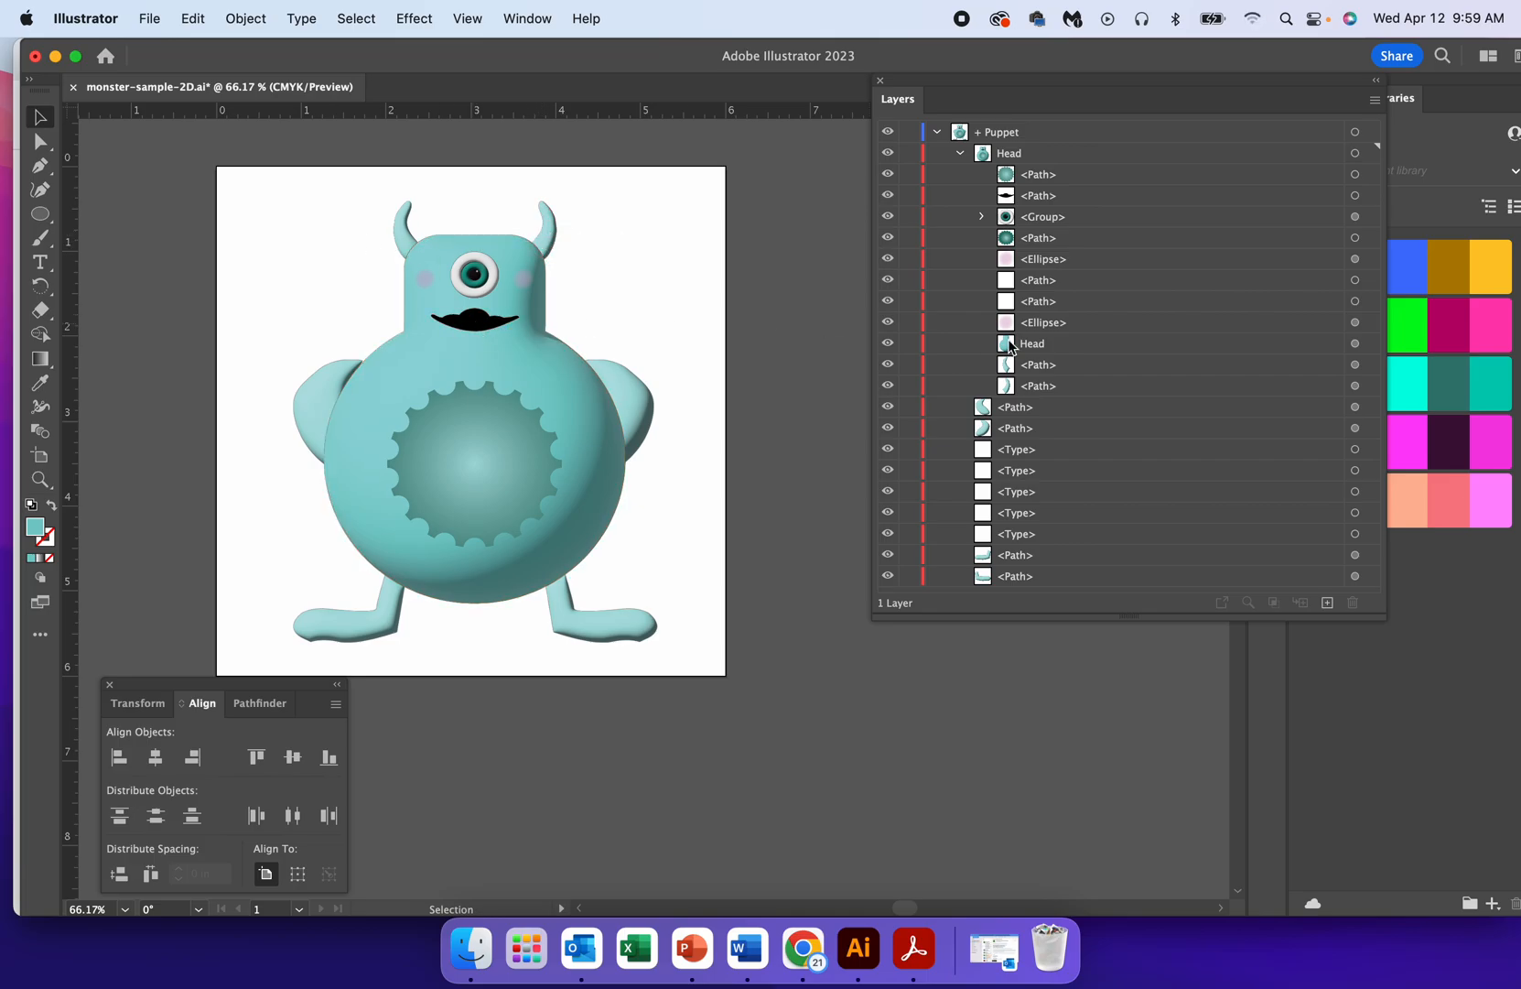
{"action": "left_click_drag", "start_coordinate": [1078, 196], "coordinate": [1080, 335]}
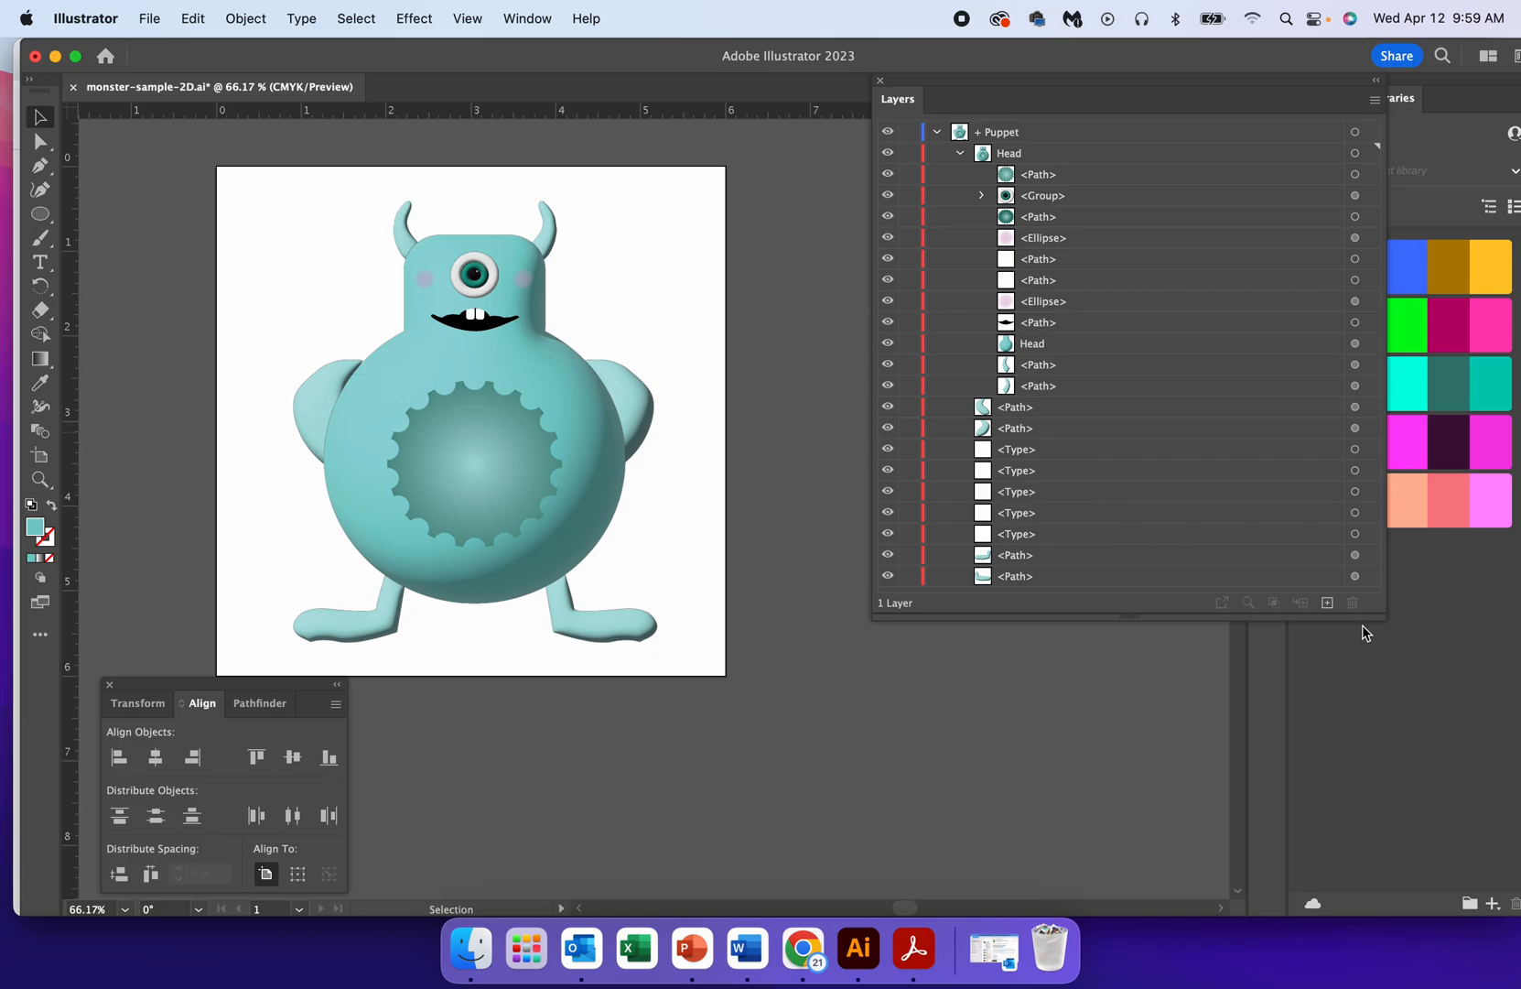
Step: Create a new sublayer named Body inside the + Puppet layer
{"action": "left_click", "coordinate": [1327, 603]}
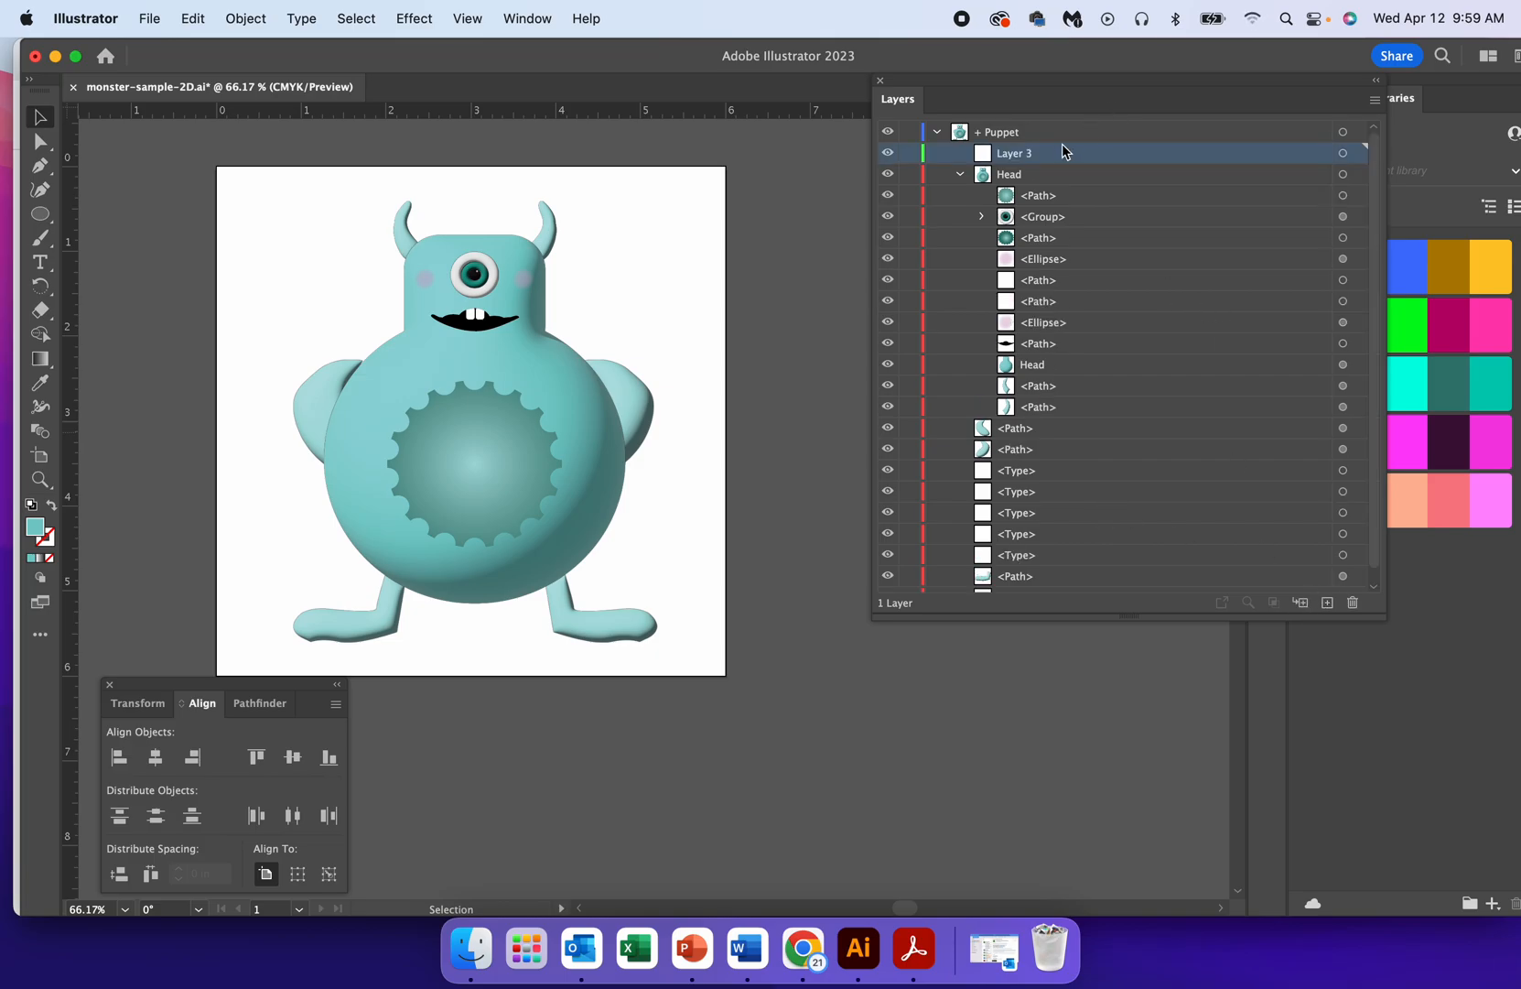
{"action": "double_click", "coordinate": [1030, 156]}
{"action": "type", "text": "Body"}
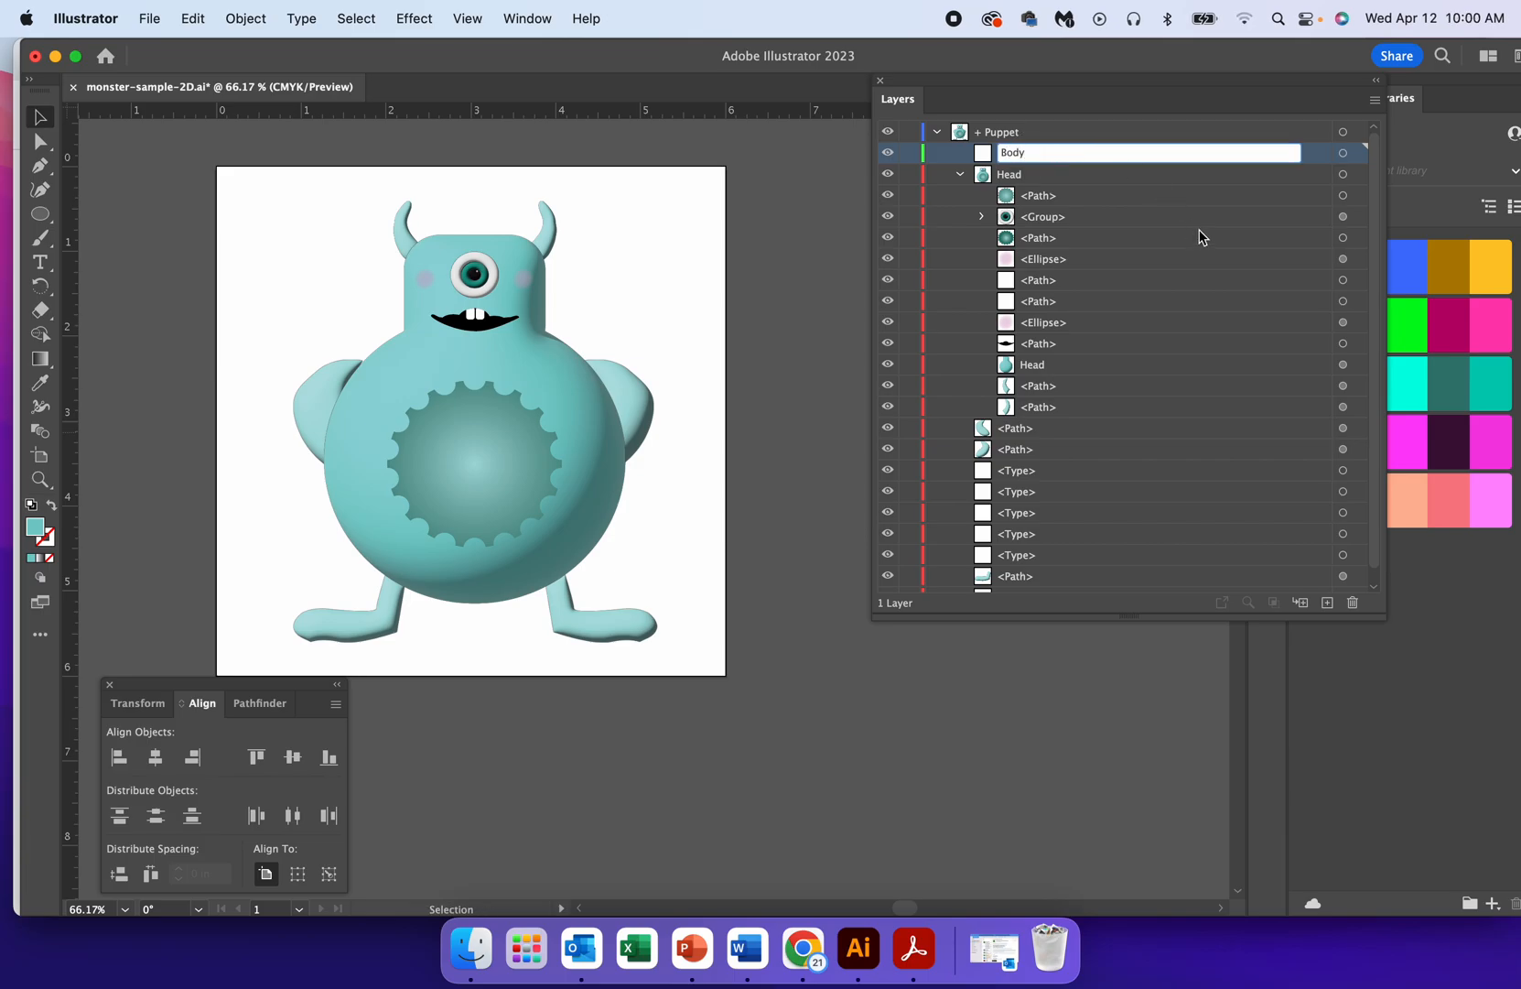
{"action": "left_click", "coordinate": [1131, 177]}
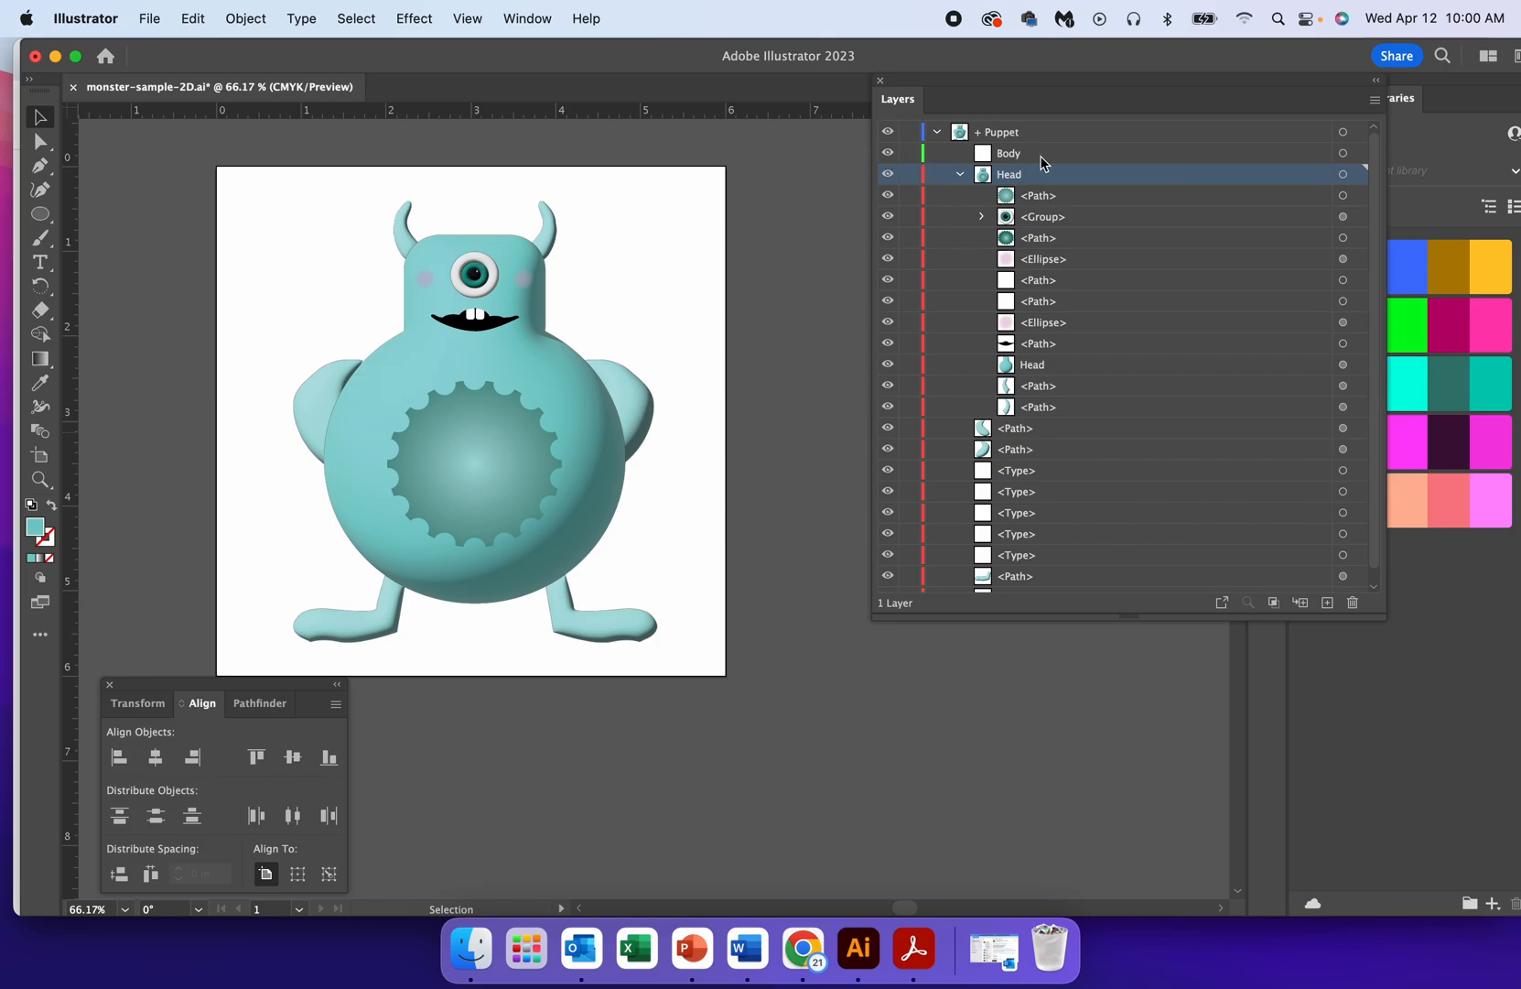
{"action": "mouse_move", "coordinate": [1055, 154]}
{"action": "left_mouse_down"}
{"action": "mouse_move", "coordinate": [1054, 180]}
{"action": "mouse_move", "coordinate": [1062, 149]}
{"action": "left_mouse_up"}
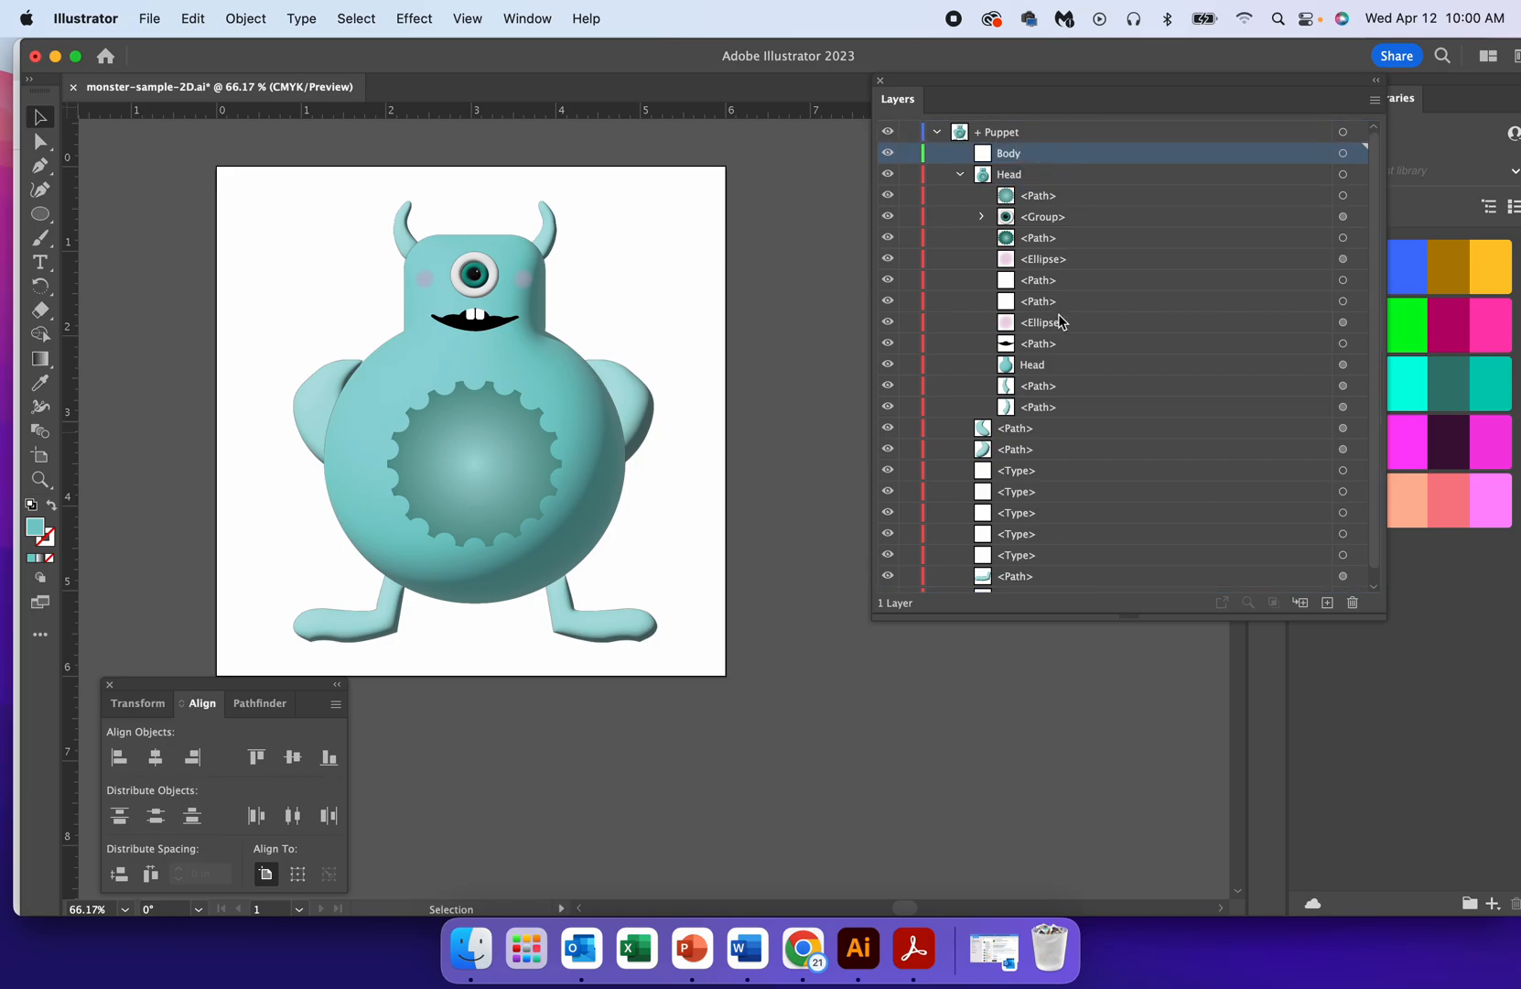
Step: Rename the path of the arm on the artboard's left side as Left Arm
{"action": "left_click", "coordinate": [1014, 430]}
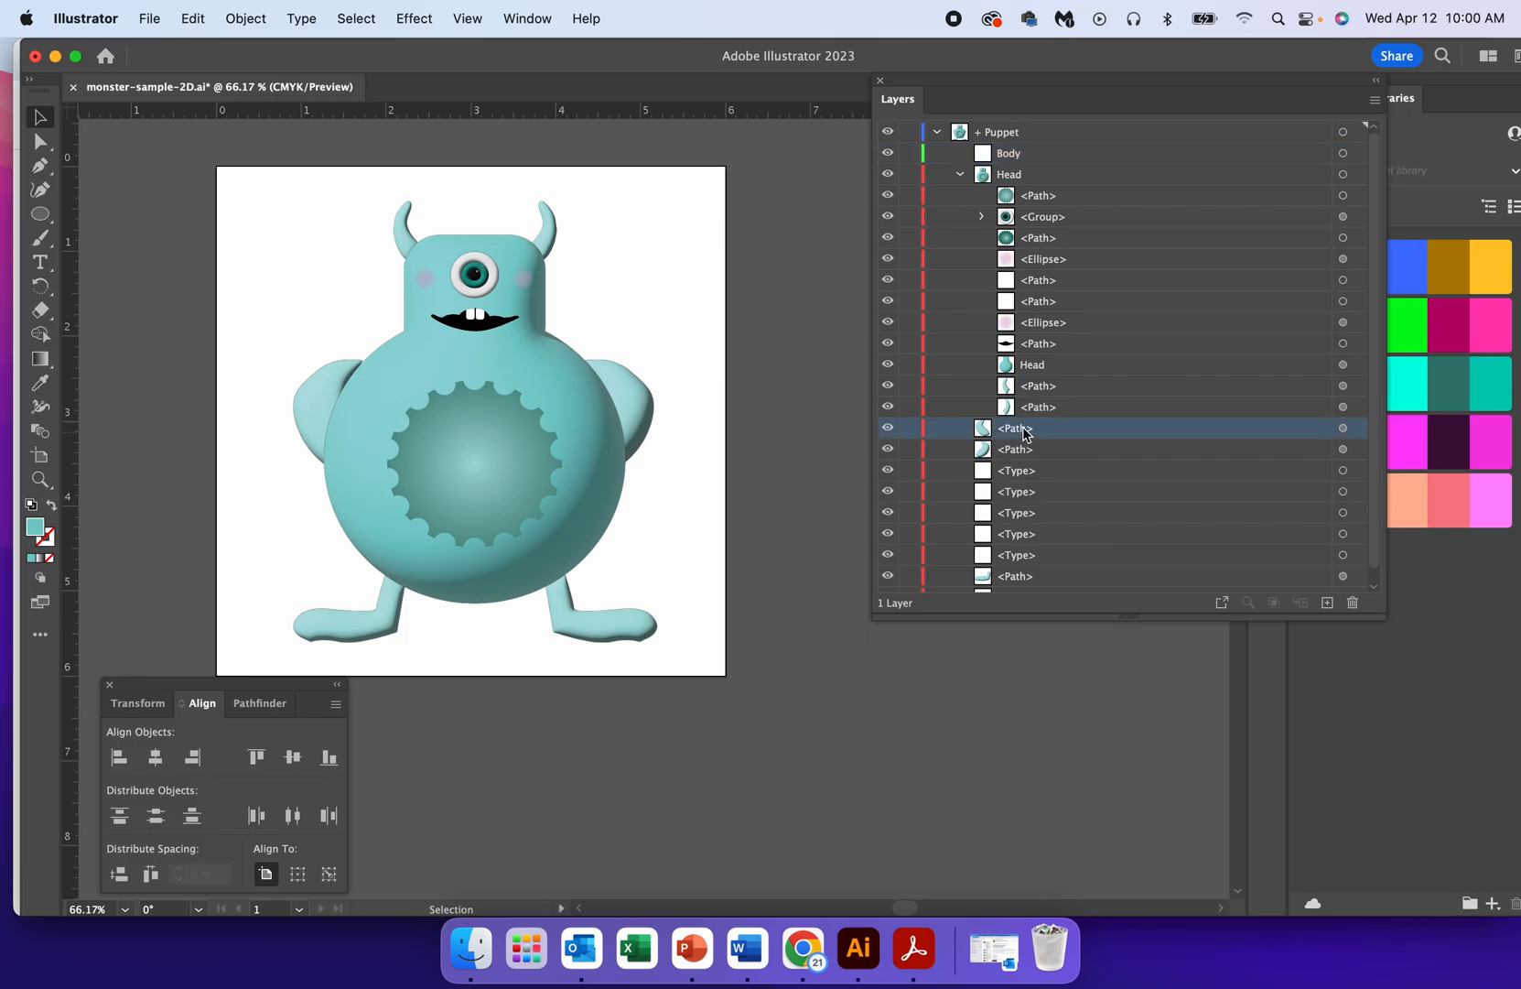
{"action": "double_click", "coordinate": [1016, 428]}
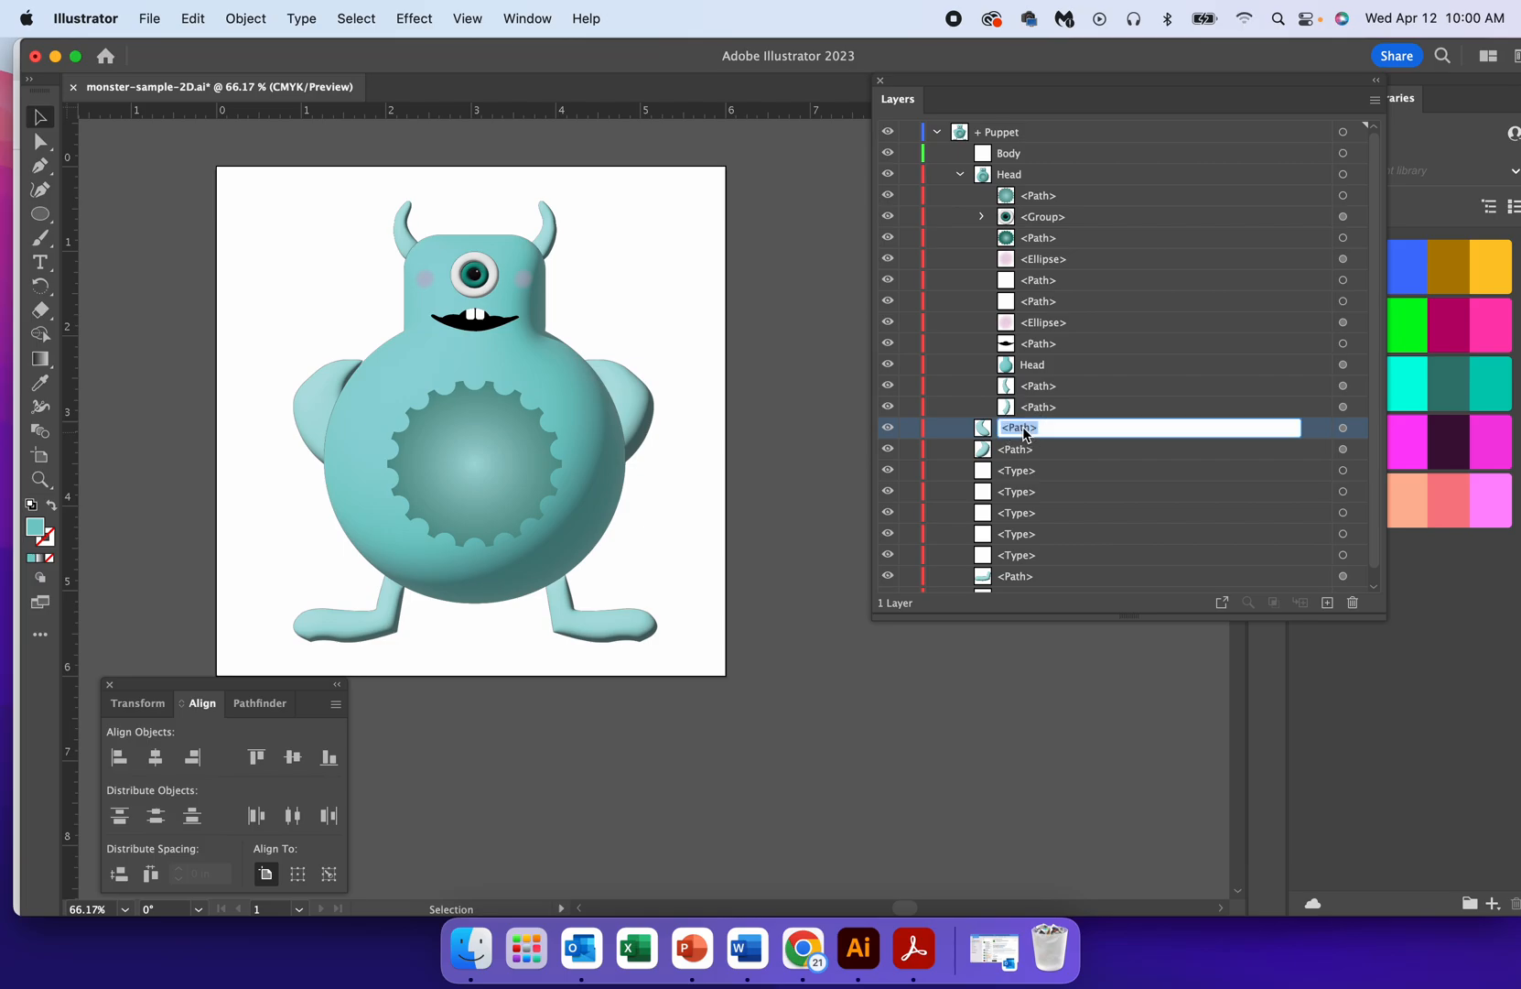
{"action": "type", "text": "Right Art"}
{"action": "key", "text": "BackSpace"}
{"action": "key", "text": "BackSpace"}
{"action": "double_click", "coordinate": [1007, 427]}
{"action": "type", "text": "Left"}
Step: Rename the other arm path, just below Left Arm in the layer order, as Right Arm
{"action": "left_click", "coordinate": [1037, 453]}
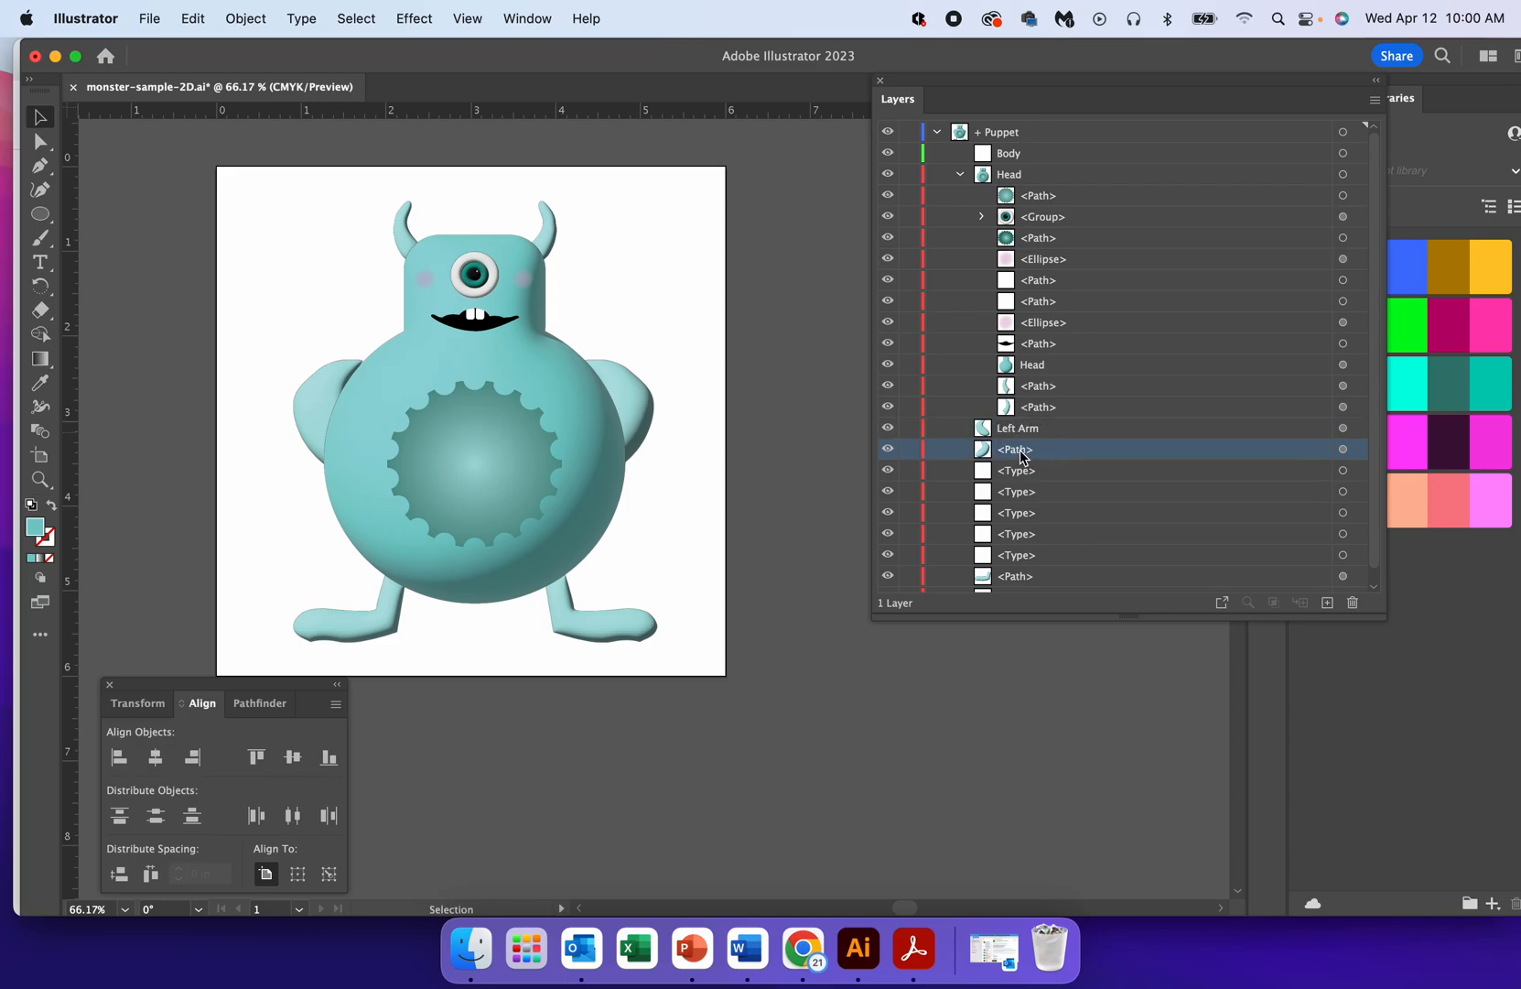
{"action": "double_click", "coordinate": [1021, 449]}
{"action": "type", "text": "Right "}
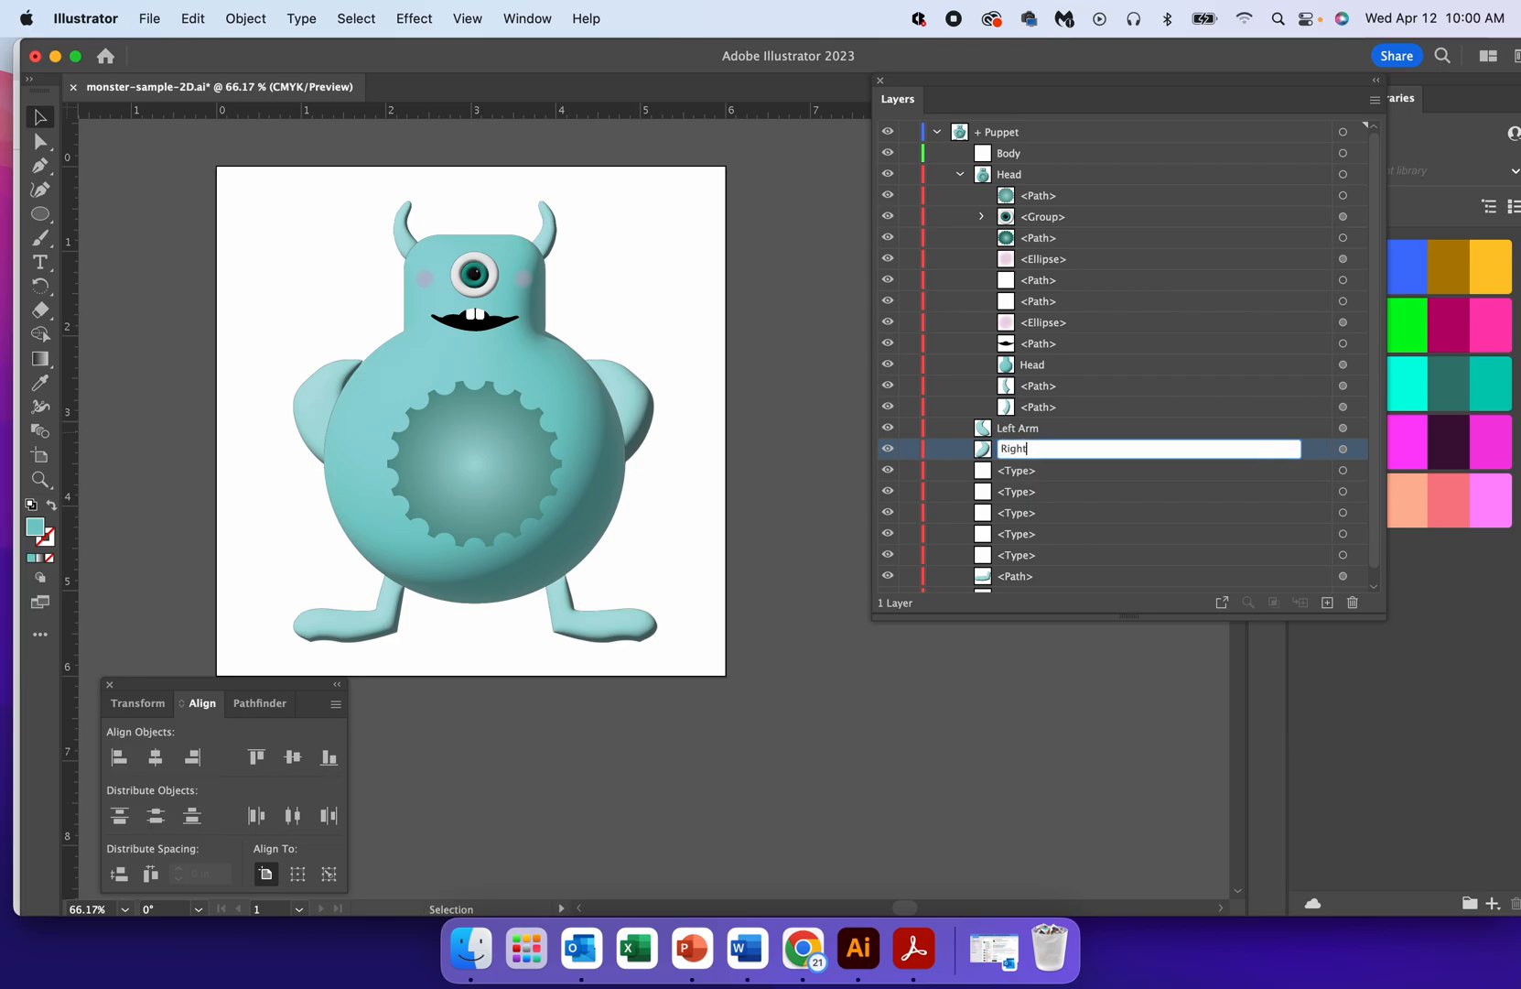
{"action": "type", "text": "Ar"}
{"action": "key", "text": "BackSpace"}
{"action": "key", "text": "BackSpace"}
Step: Rename the last path in the + Puppet layer as Right Foot and the path above it as Left Foot
{"action": "scroll", "coordinate": [1058, 574], "scroll_direction": "down", "scroll_amount": 1}
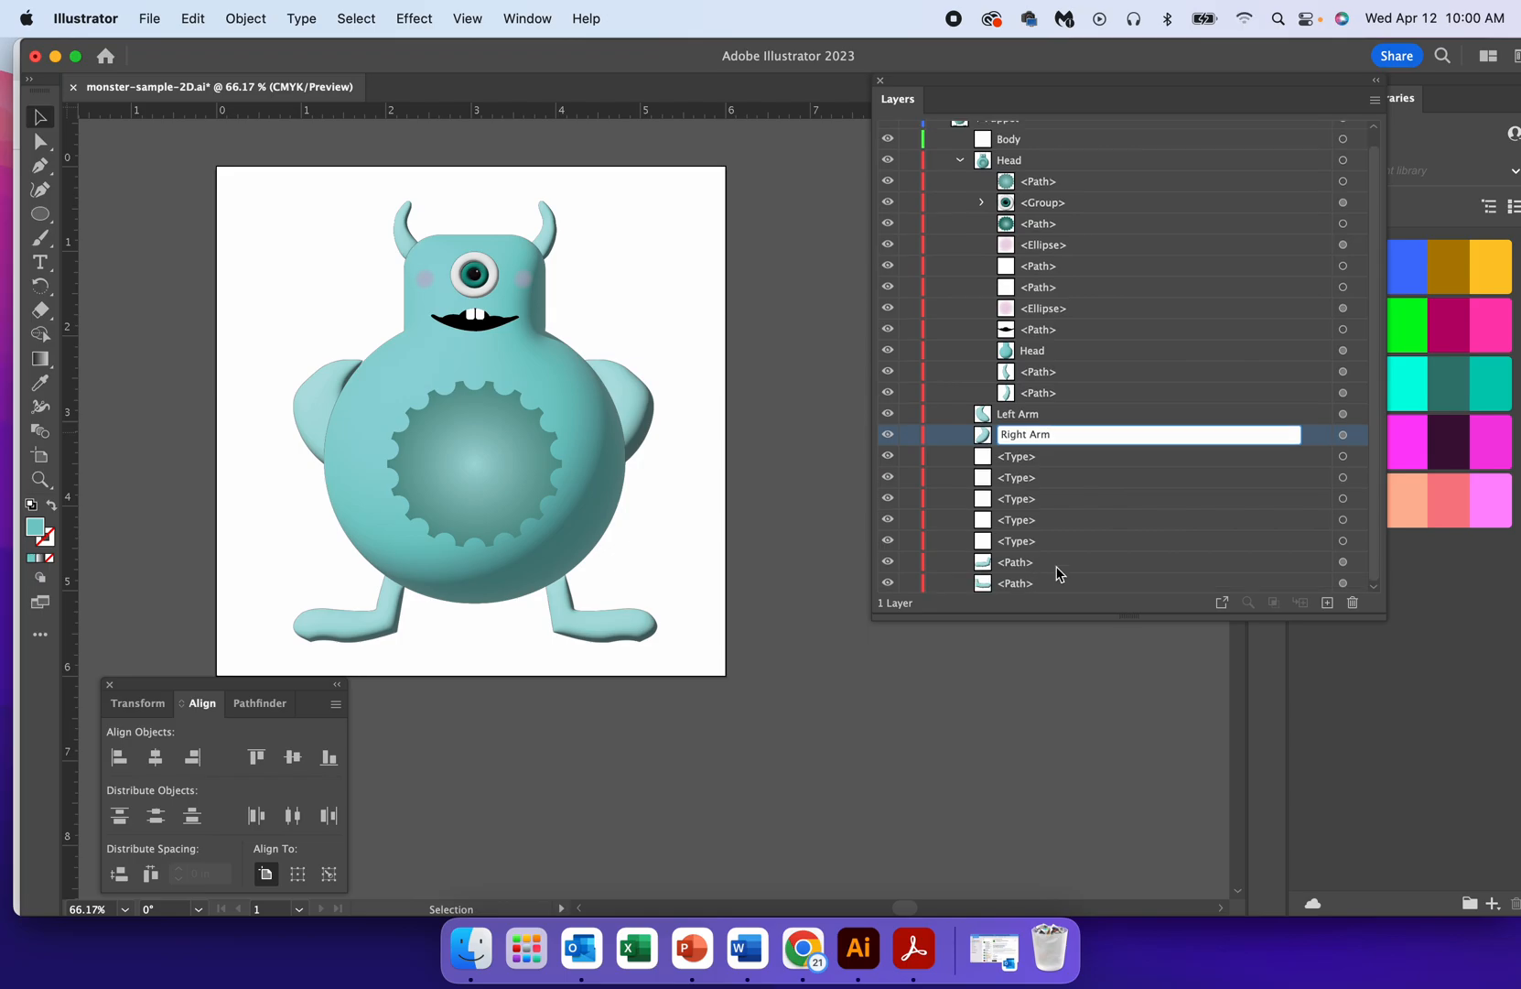
{"action": "left_click", "coordinate": [1050, 569]}
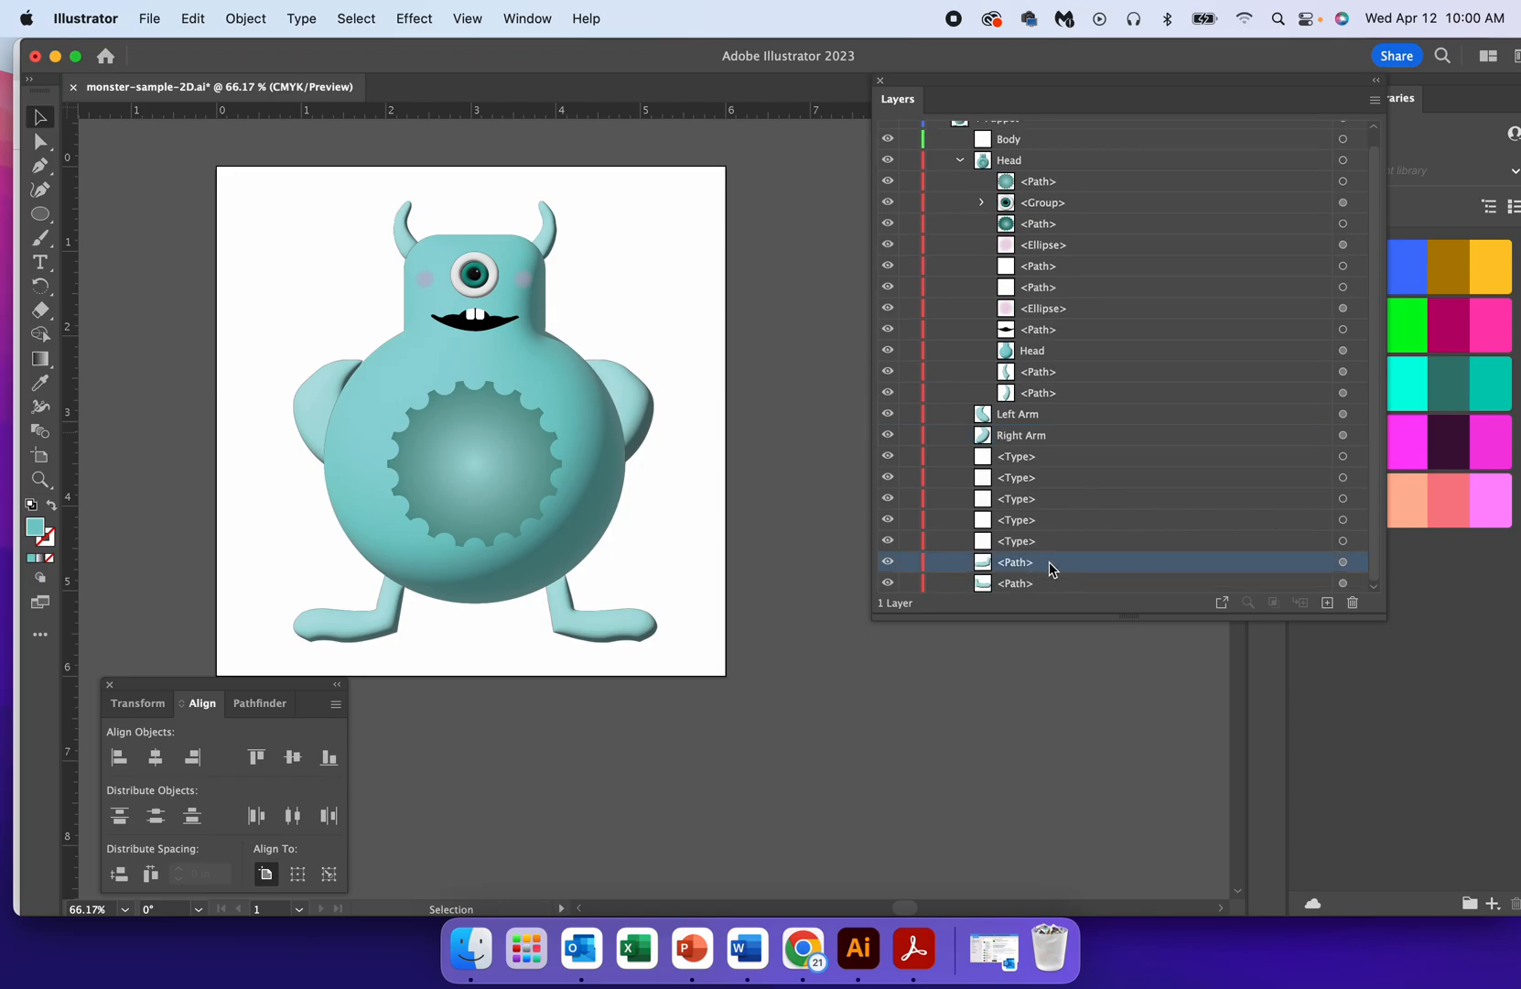
{"action": "left_click", "coordinate": [1041, 584]}
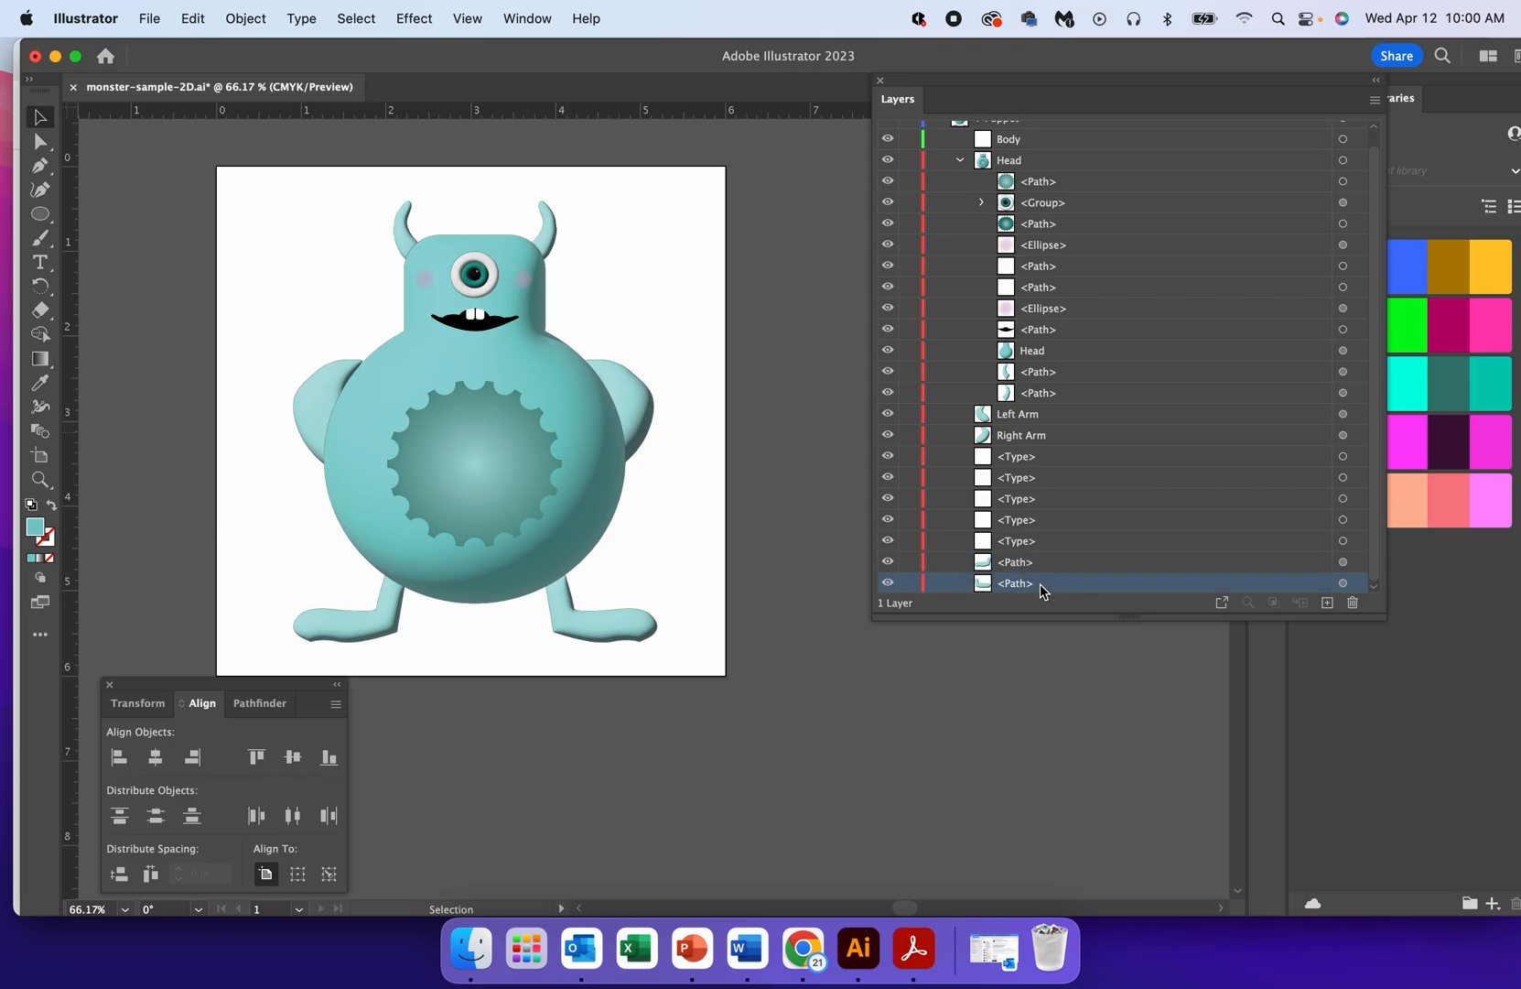
{"action": "double_click", "coordinate": [1021, 584]}
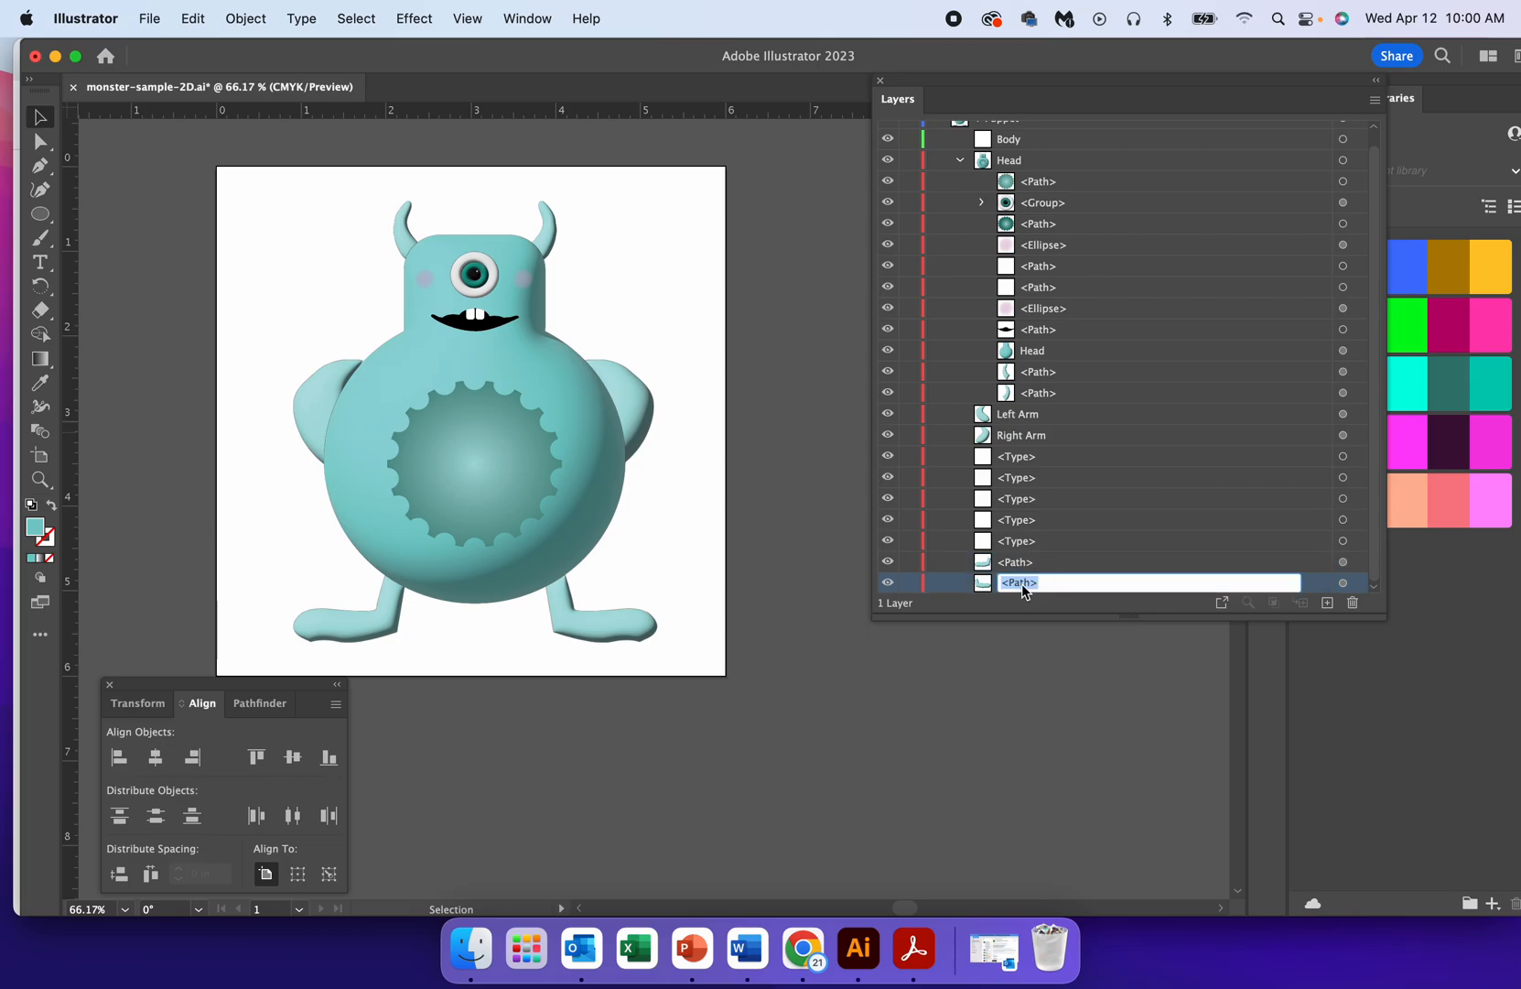
{"action": "type", "text": "Right Foot"}
{"action": "double_click", "coordinate": [1020, 561]}
{"action": "type", "text": "L"}
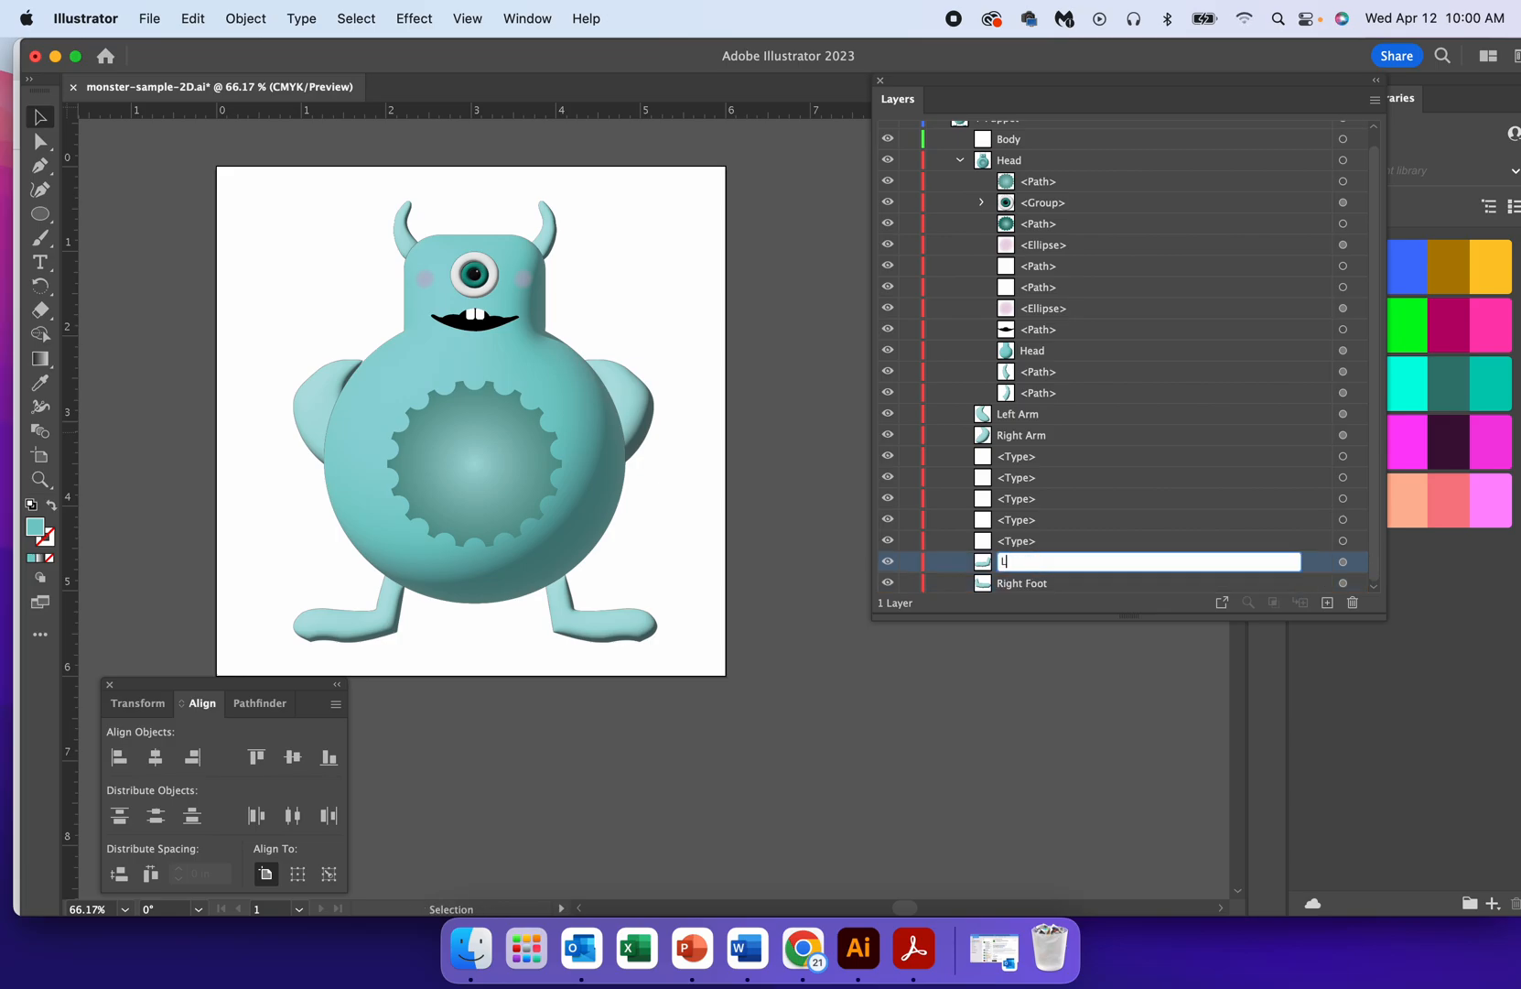
{"action": "type", "text": "eft Foot"}
Step: Move Left Arm and Right Arm into the Body layer, collapsing the Head layer's contents
{"action": "left_click", "coordinate": [1076, 414]}
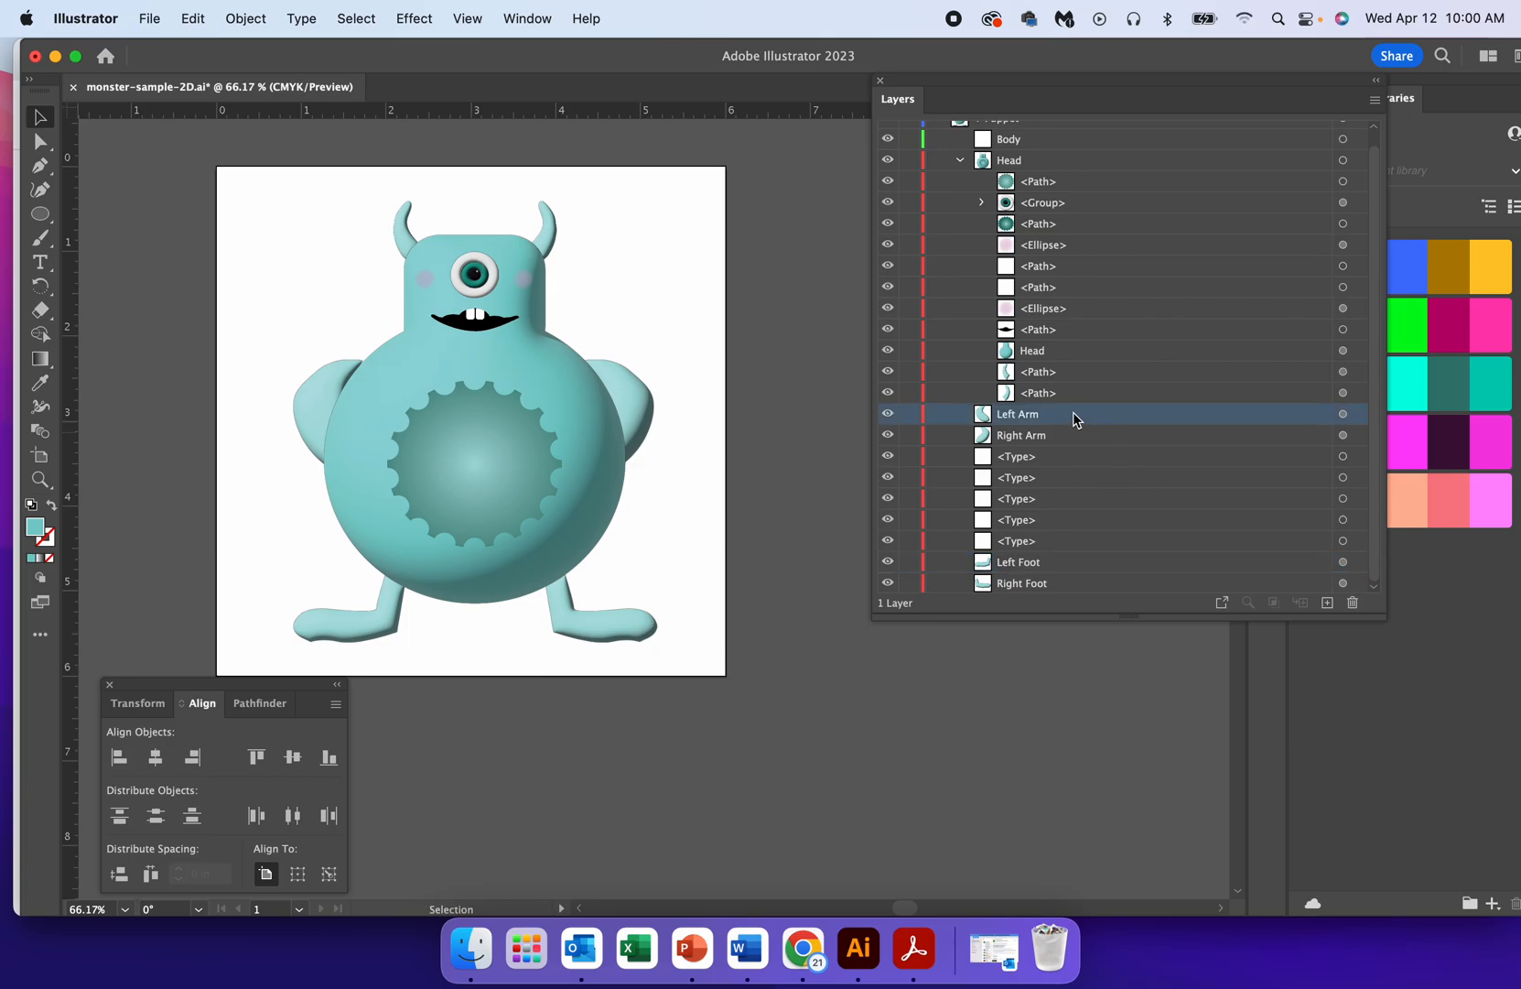
{"action": "left_click_drag", "start_coordinate": [1074, 417], "coordinate": [1080, 138]}
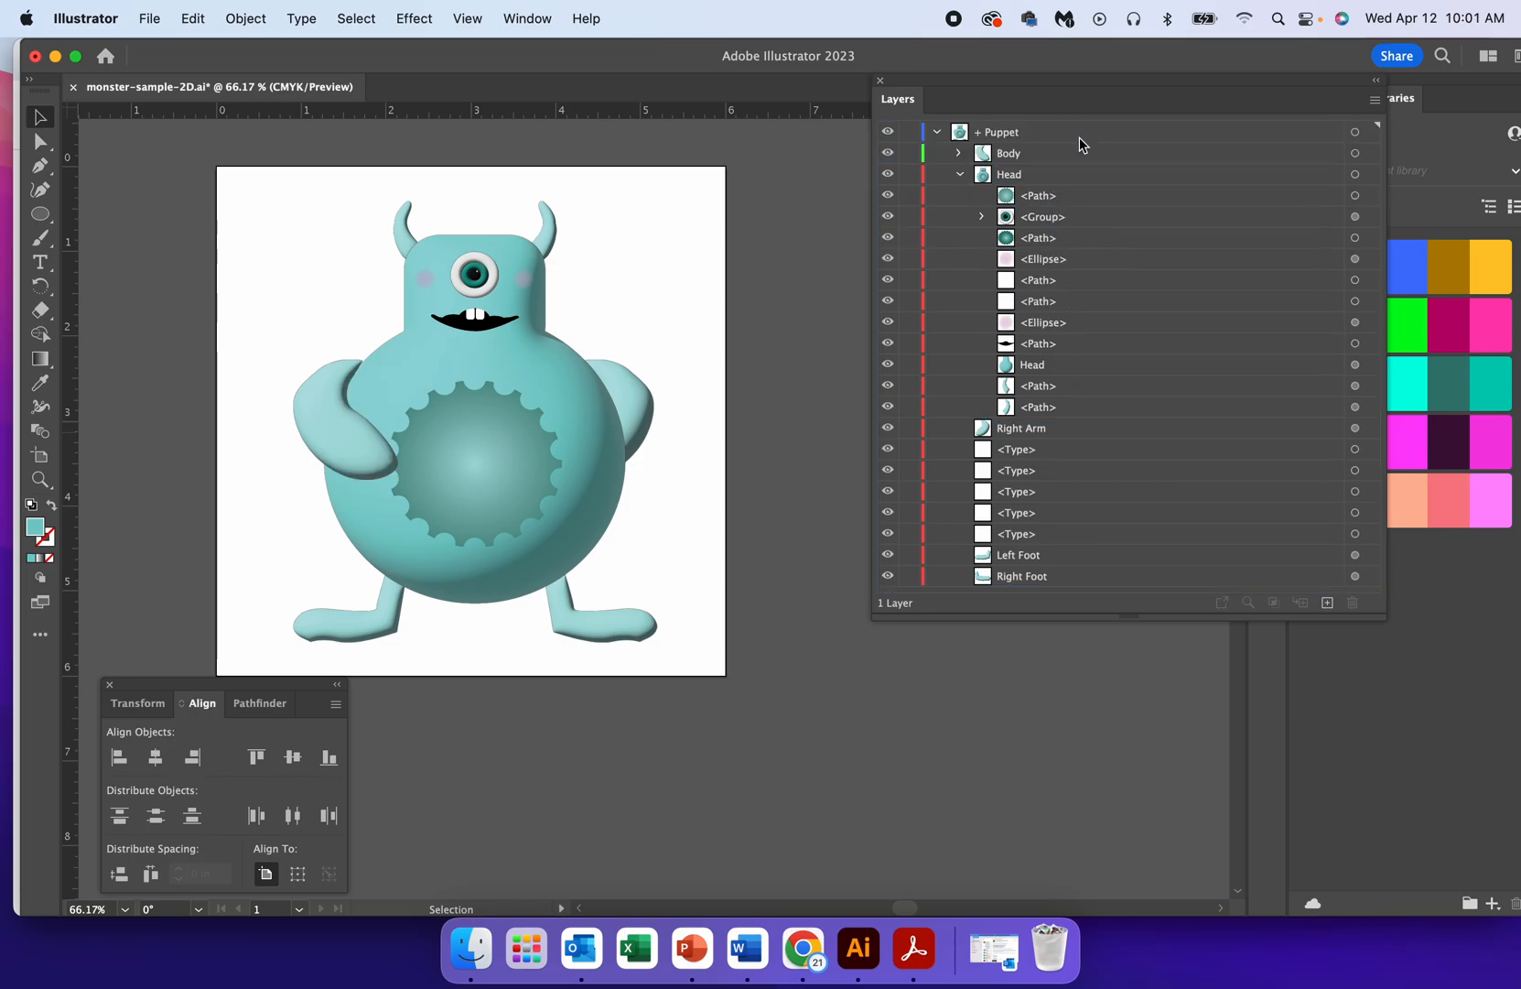
{"action": "left_click", "coordinate": [960, 174]}
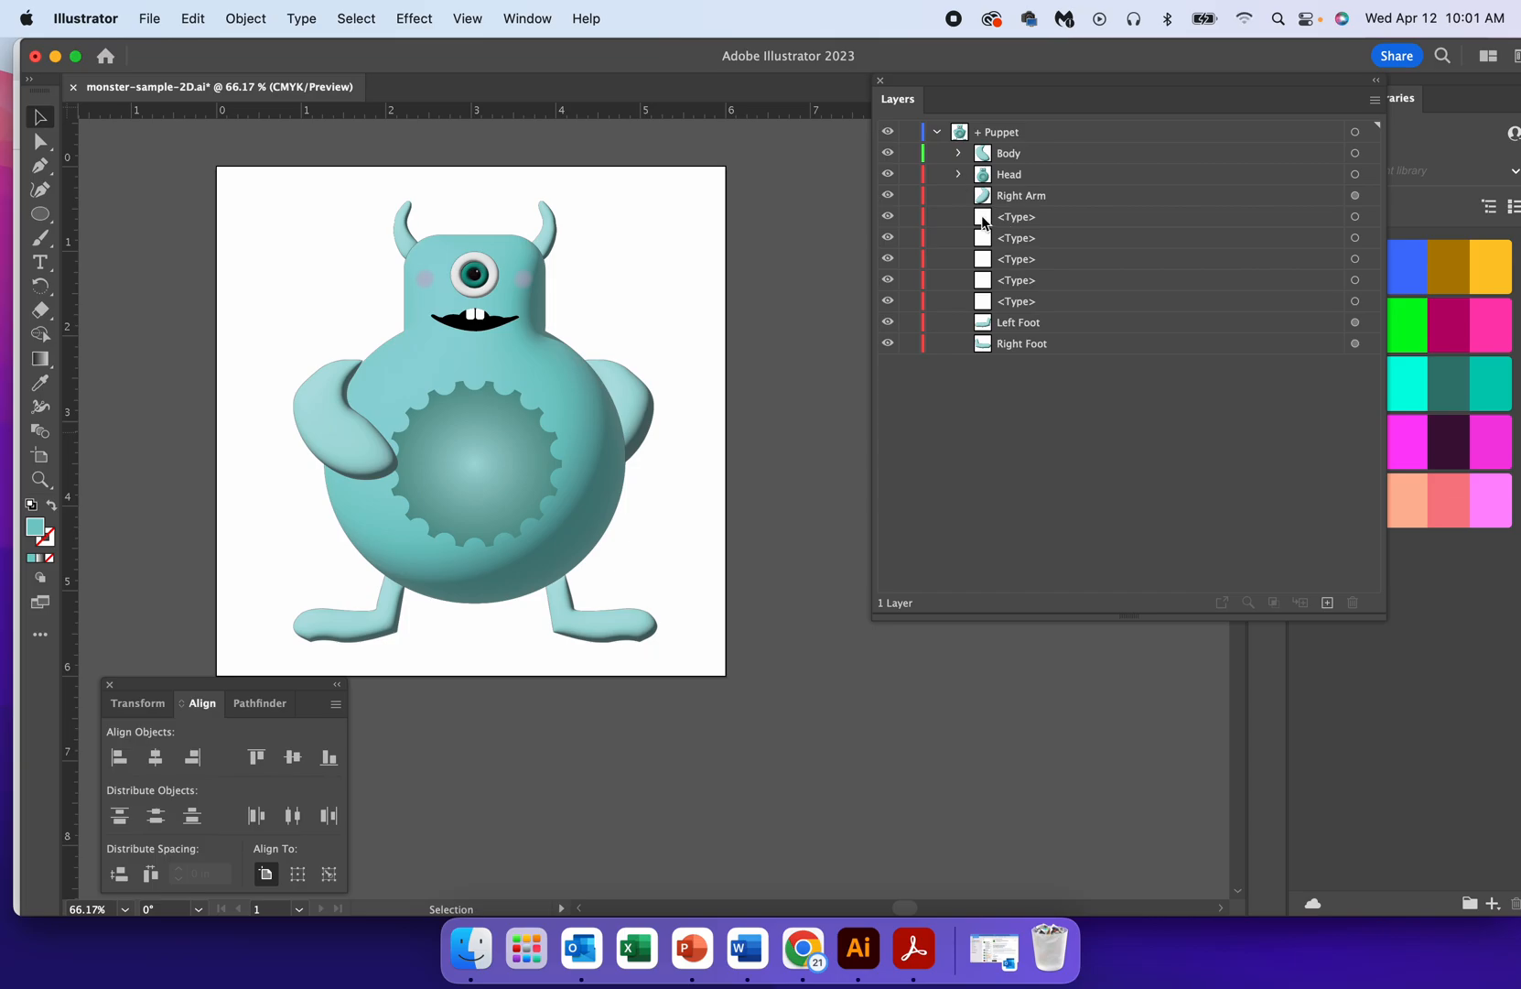
{"action": "left_click_drag", "start_coordinate": [1046, 200], "coordinate": [1058, 153]}
Step: Move Right Foot into the Body layer and try to move Left Foot there too
{"action": "left_click", "coordinate": [1063, 305]}
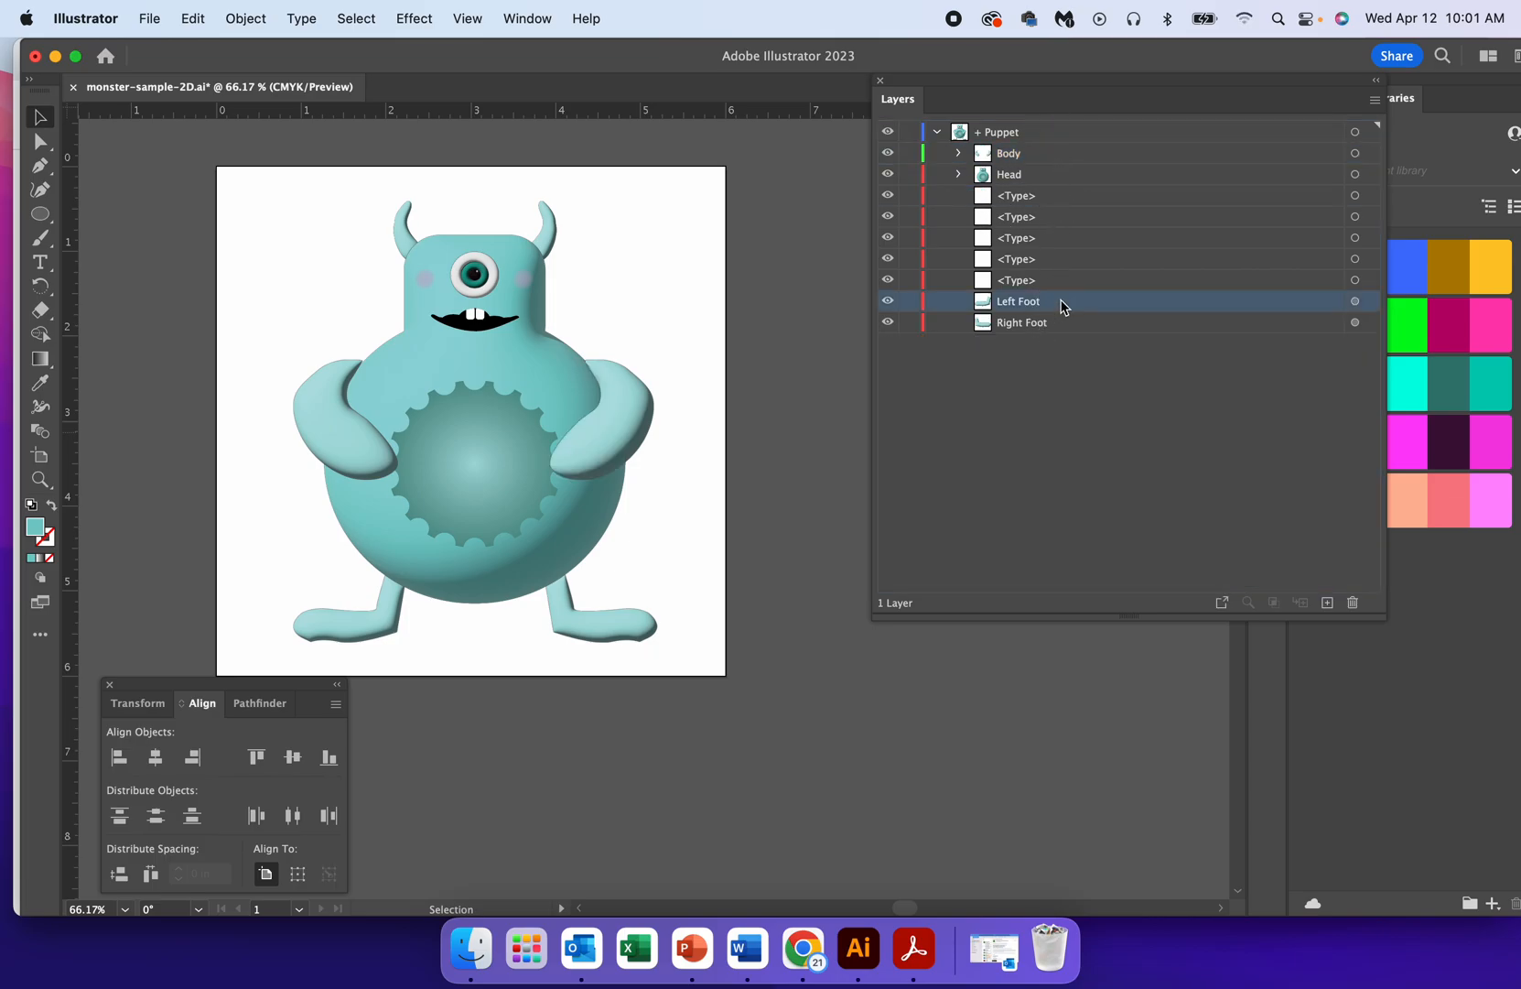
{"action": "left_click_drag", "start_coordinate": [1060, 302], "coordinate": [1050, 176]}
{"action": "left_click_drag", "start_coordinate": [1059, 303], "coordinate": [1052, 155]}
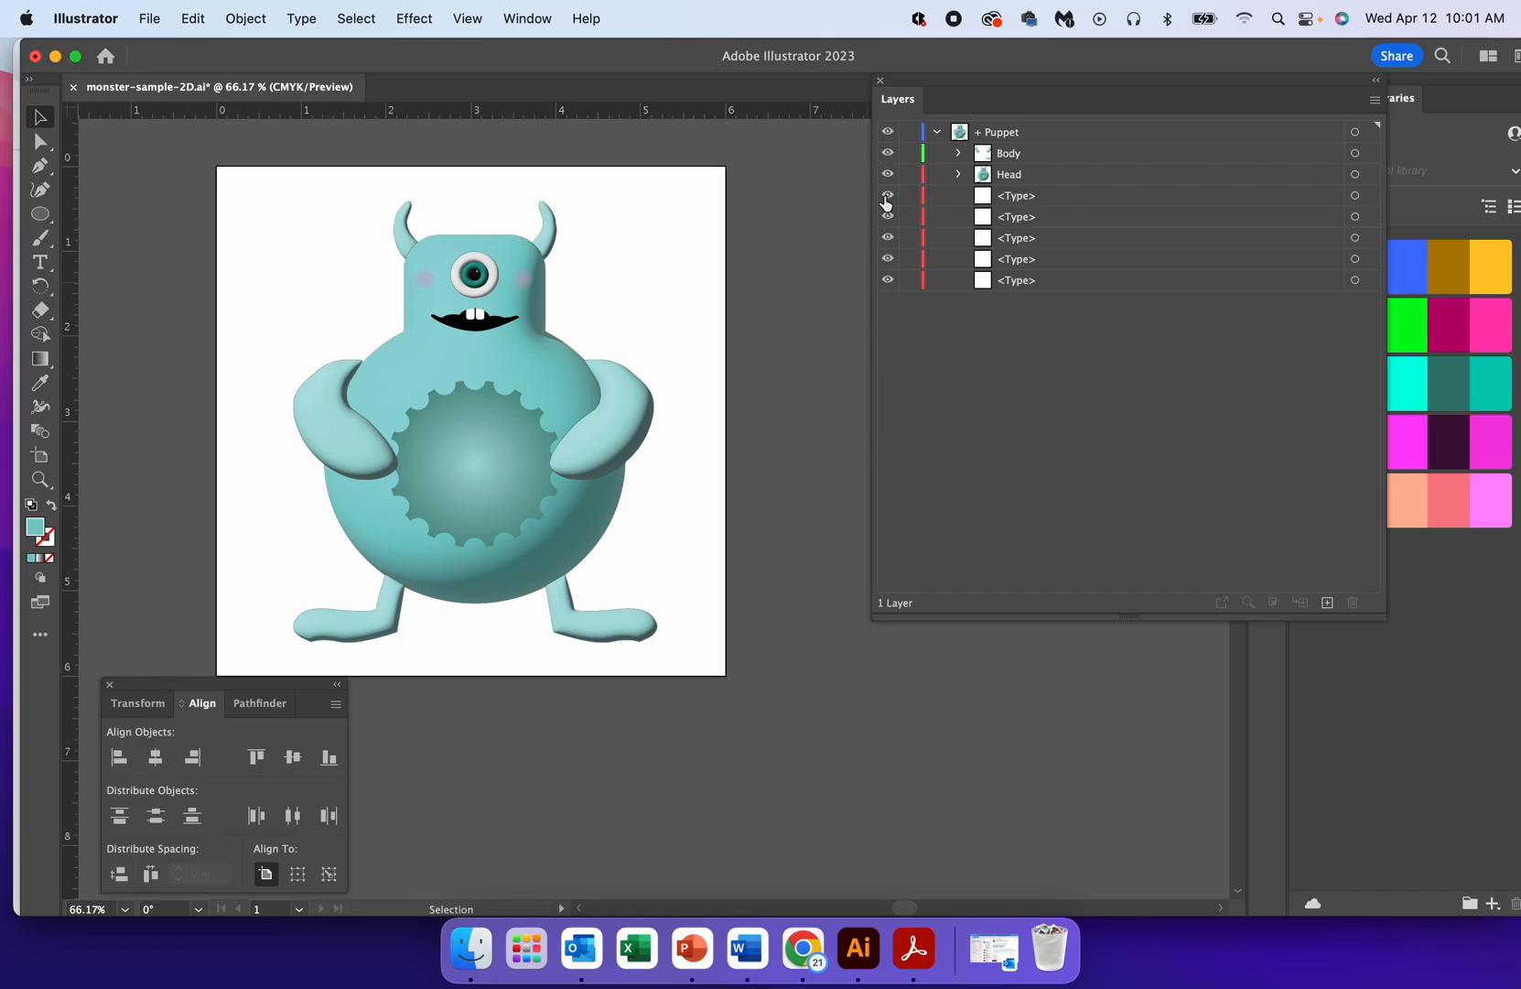
Step: Toggle the visibility of the Body layer and the type objects to check which artwork each one holds
{"action": "left_click", "coordinate": [888, 153]}
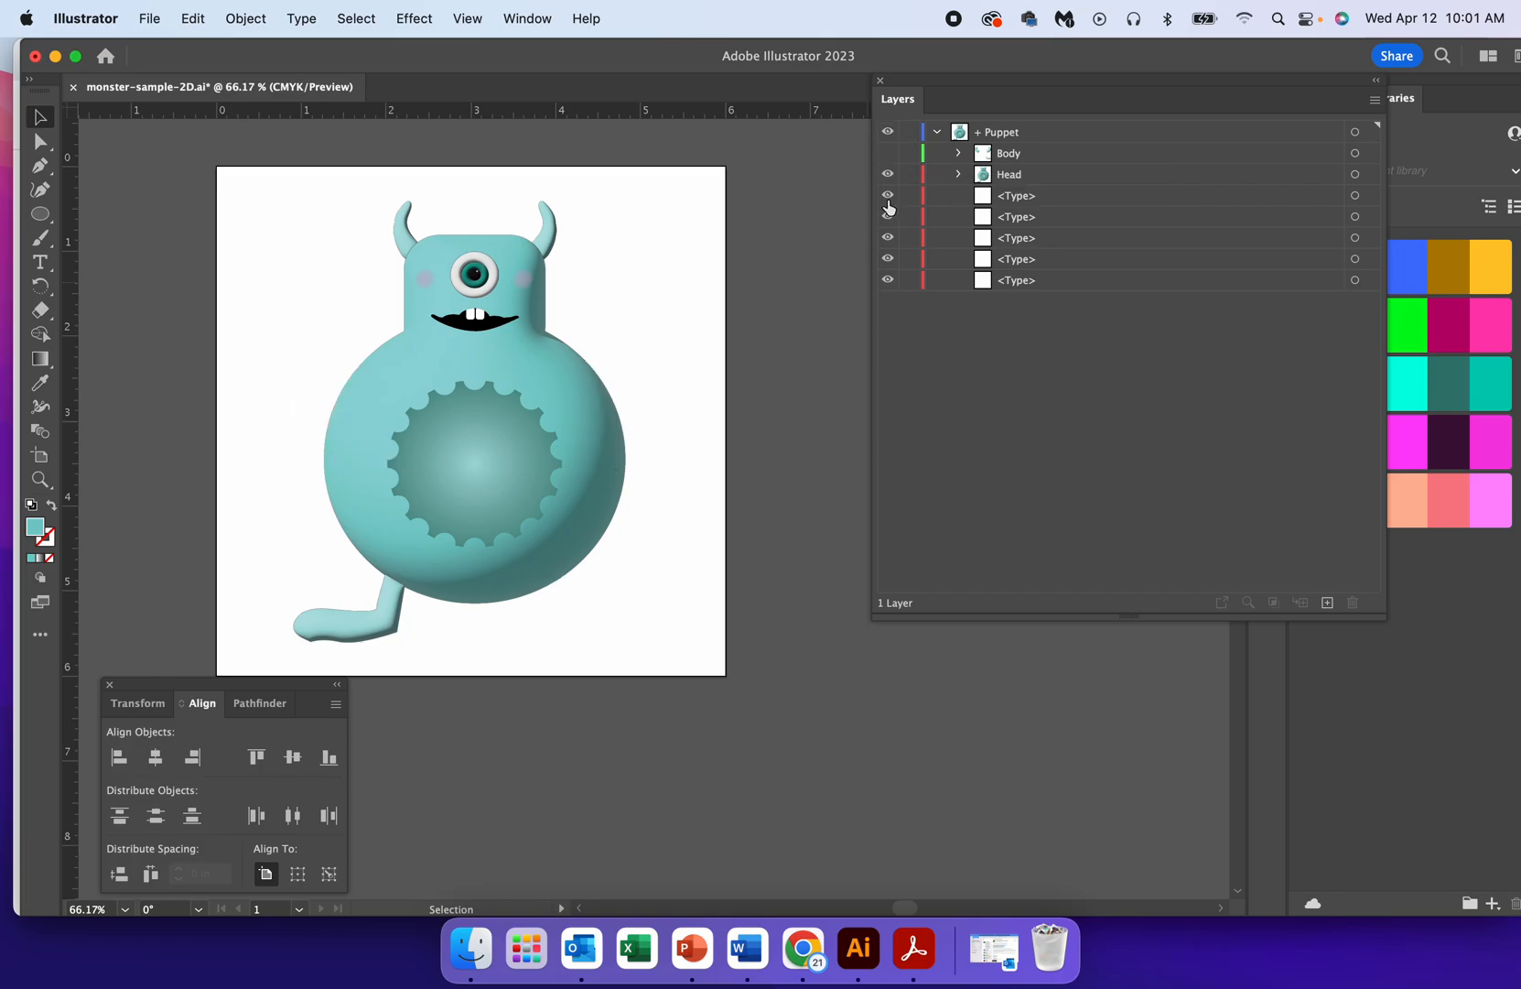
{"action": "left_click", "coordinate": [888, 196]}
{"action": "left_click", "coordinate": [888, 217]}
{"action": "left_click", "coordinate": [888, 238]}
{"action": "left_click", "coordinate": [888, 238]}
{"action": "left_click", "coordinate": [888, 260]}
{"action": "left_click", "coordinate": [889, 263]}
{"action": "left_click", "coordinate": [888, 280]}
{"action": "left_click", "coordinate": [888, 195]}
{"action": "left_click", "coordinate": [888, 153]}
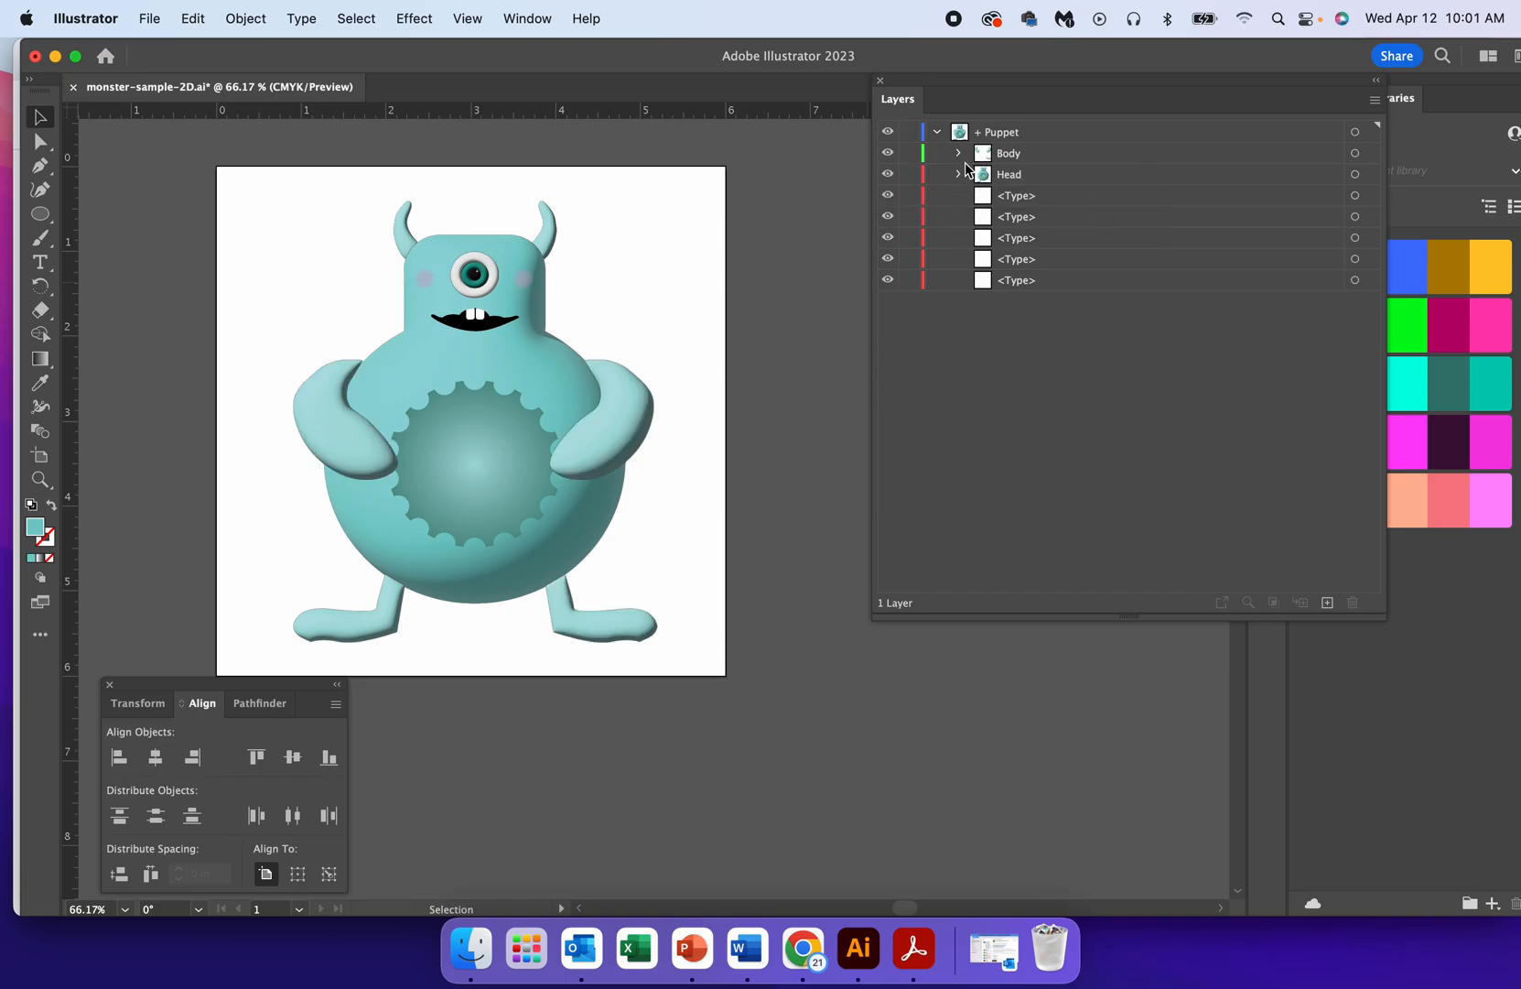
Step: Place the Body layer below the Head layer and move Left Foot out of Head into Body, expanding Body's contents
{"action": "left_click_drag", "start_coordinate": [1038, 152], "coordinate": [1037, 180]}
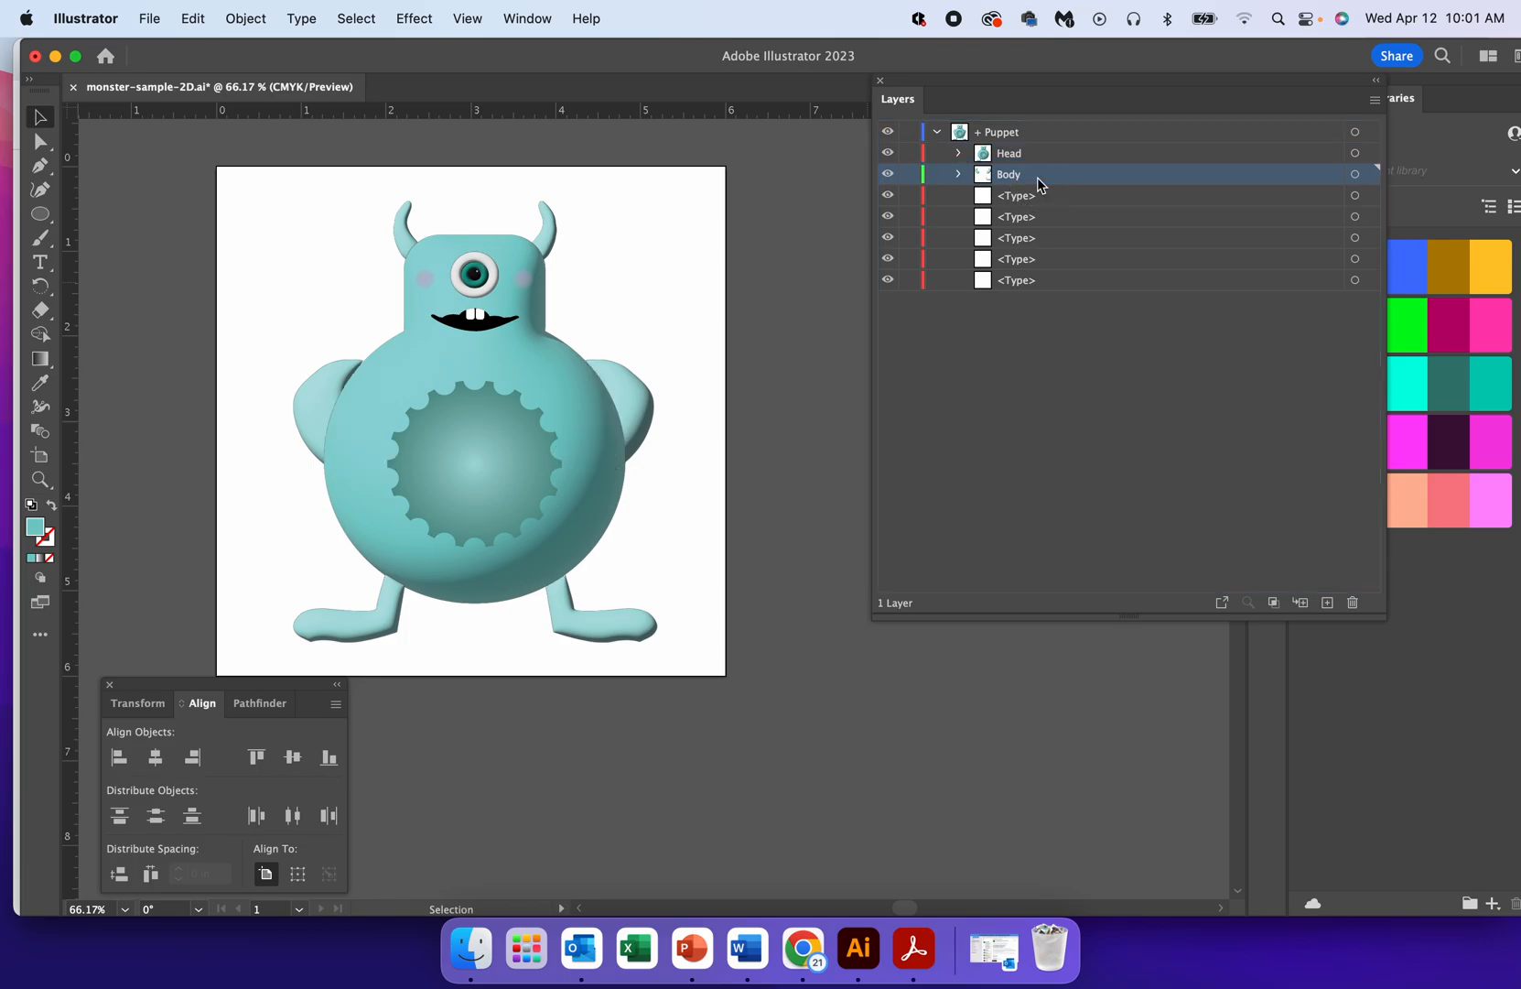
{"action": "left_click", "coordinate": [959, 154]}
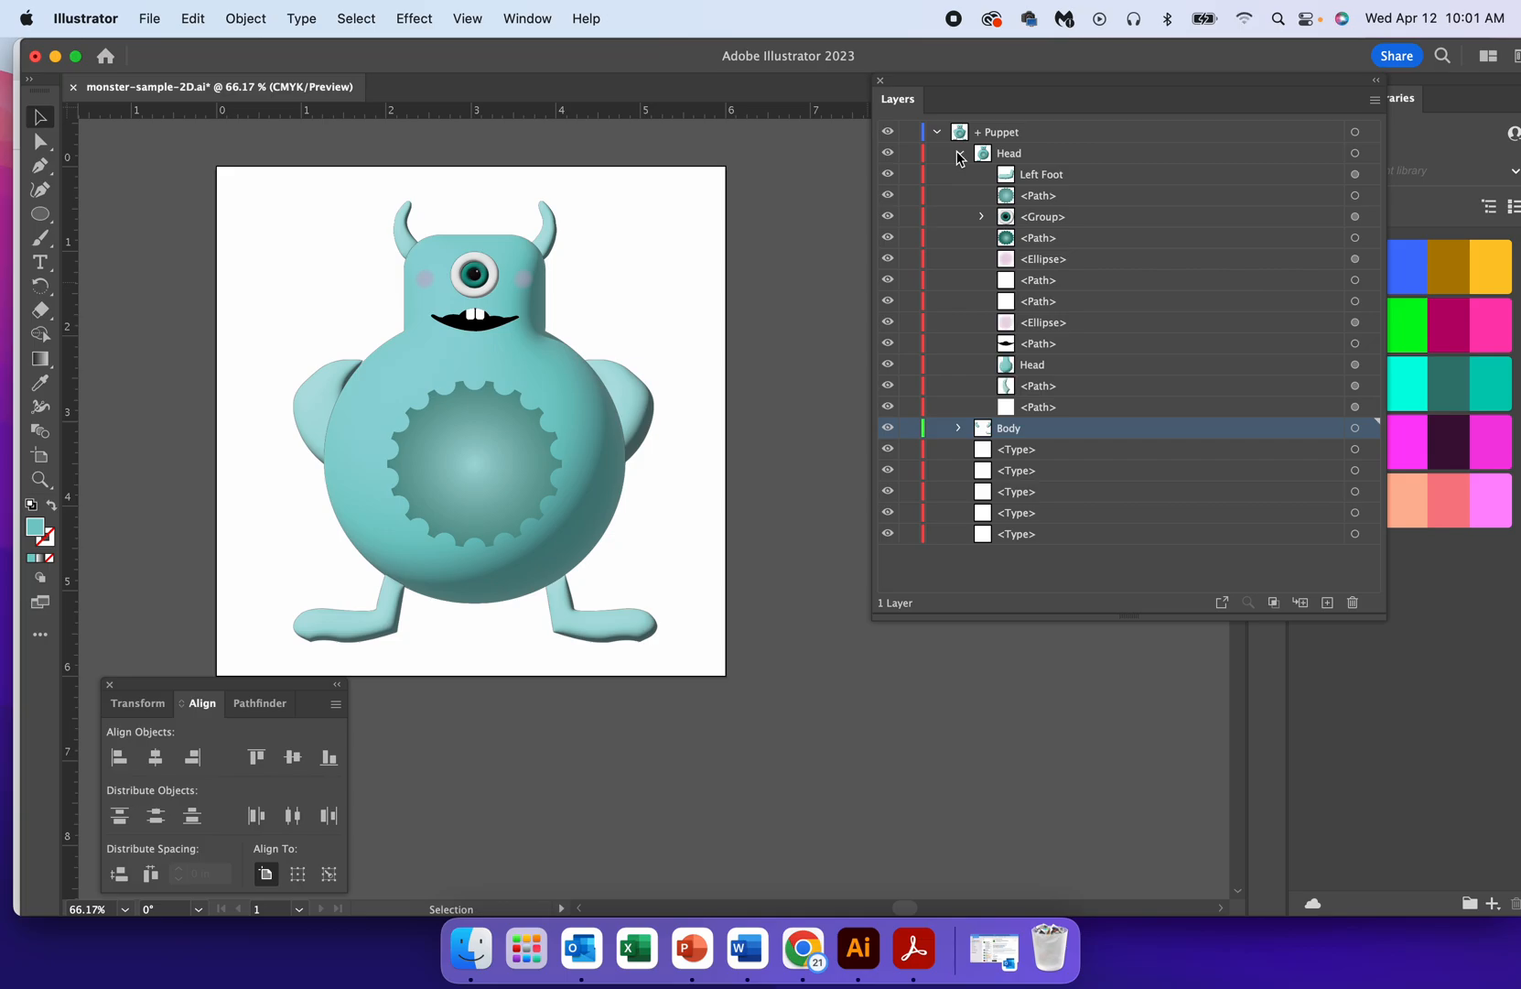
{"action": "left_click", "coordinate": [1042, 178]}
{"action": "left_click_drag", "start_coordinate": [1043, 178], "coordinate": [1060, 432]}
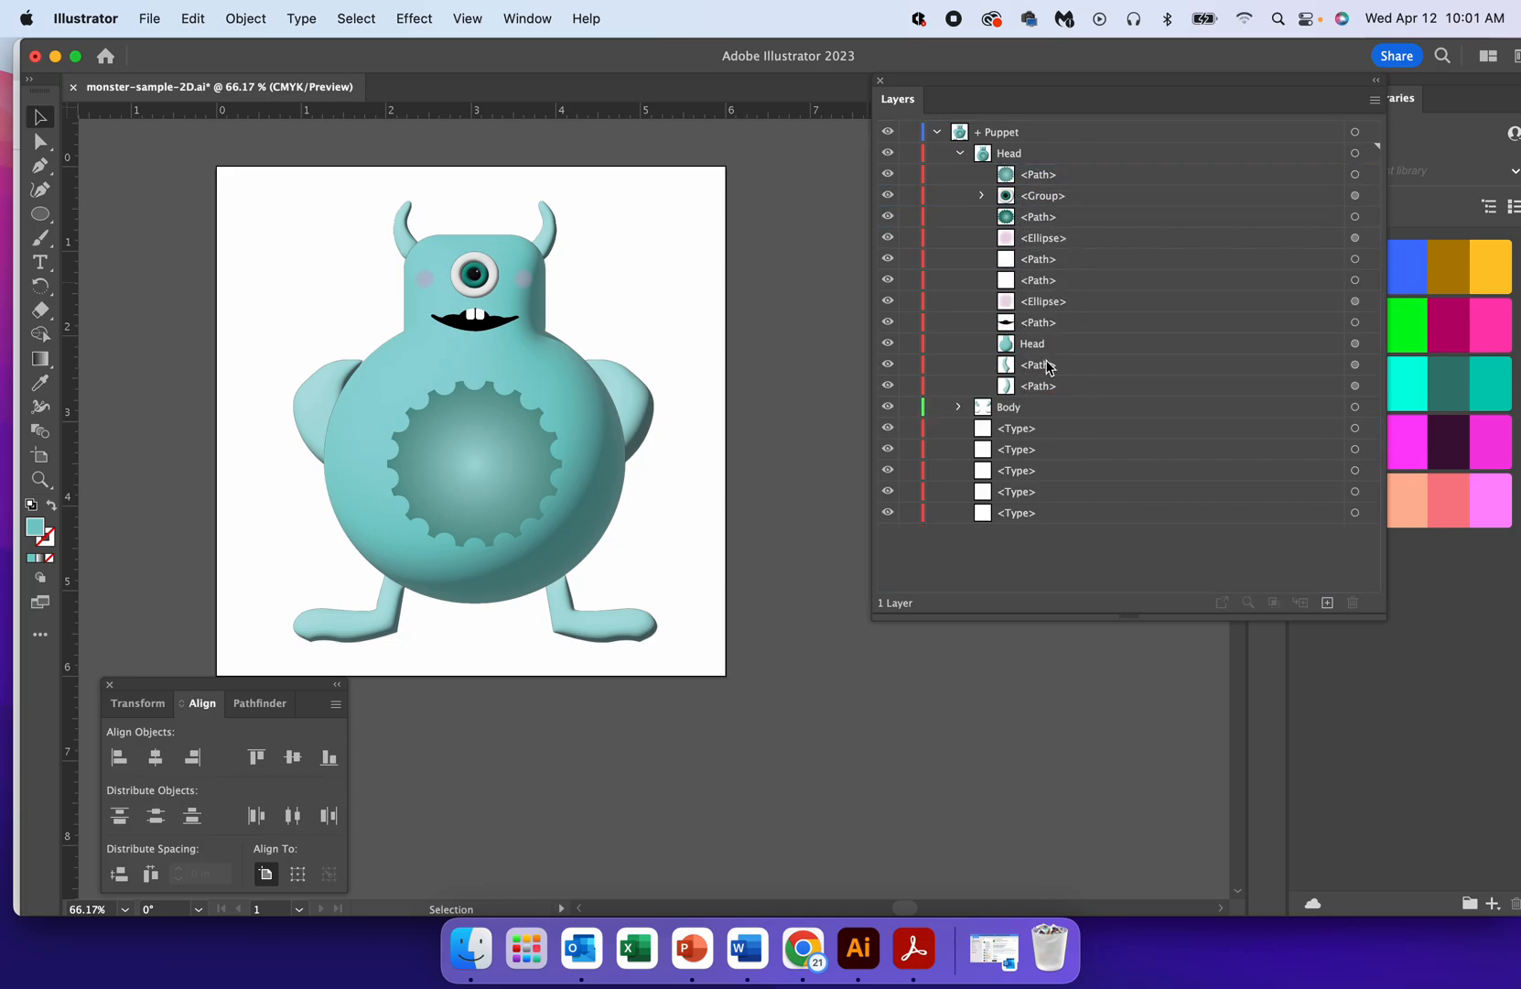
{"action": "left_click", "coordinate": [957, 406]}
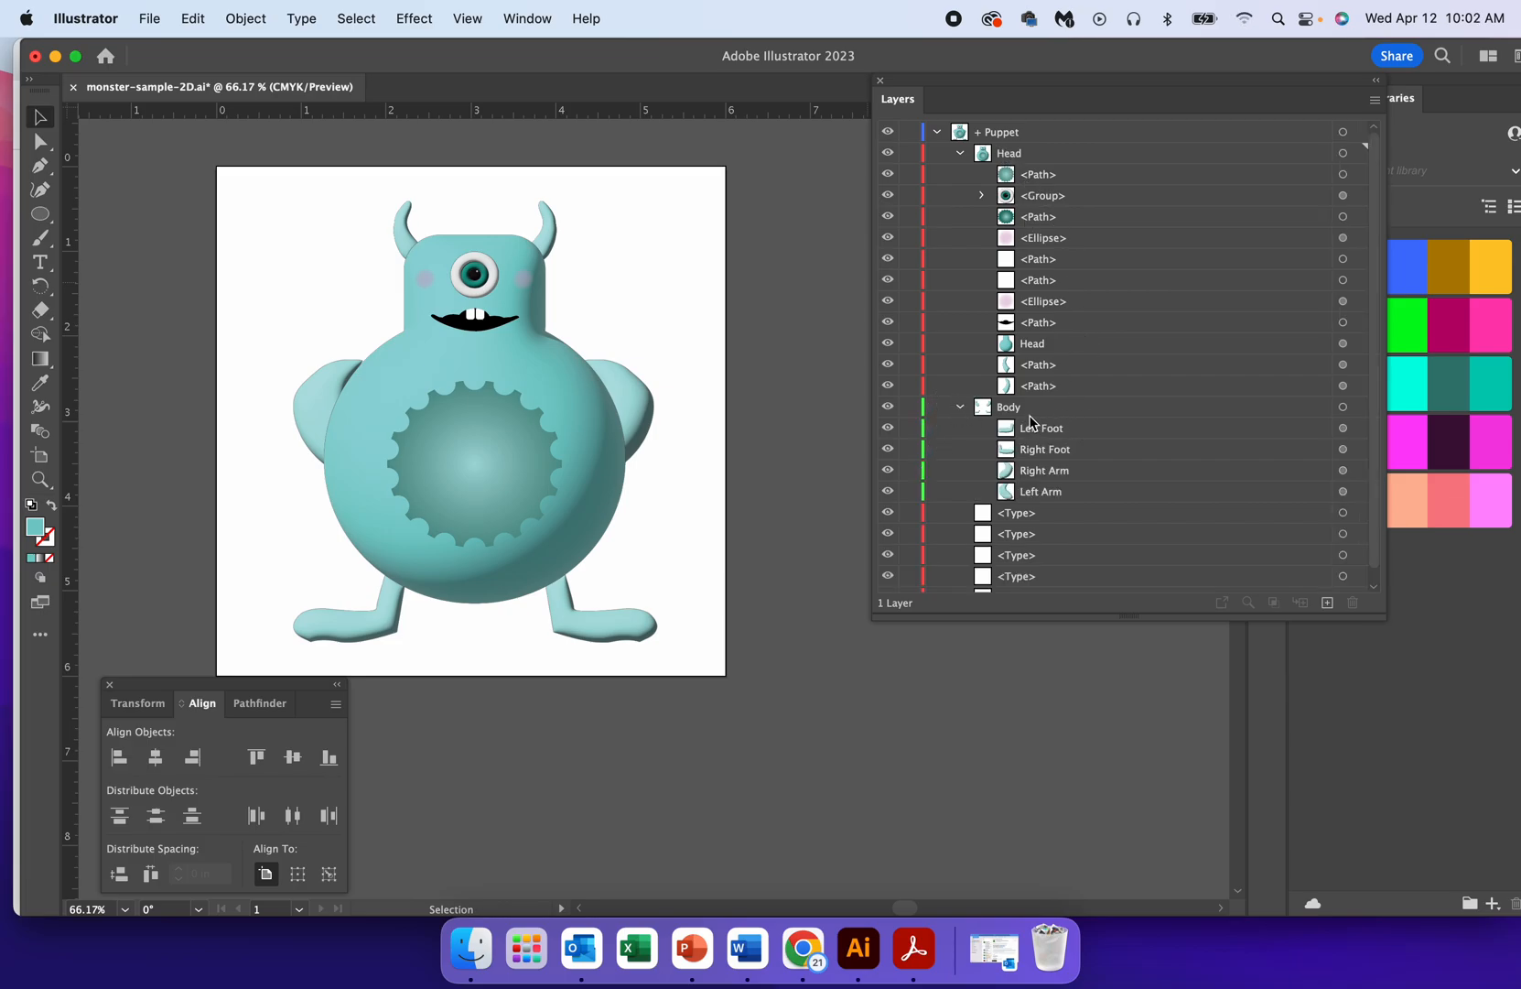